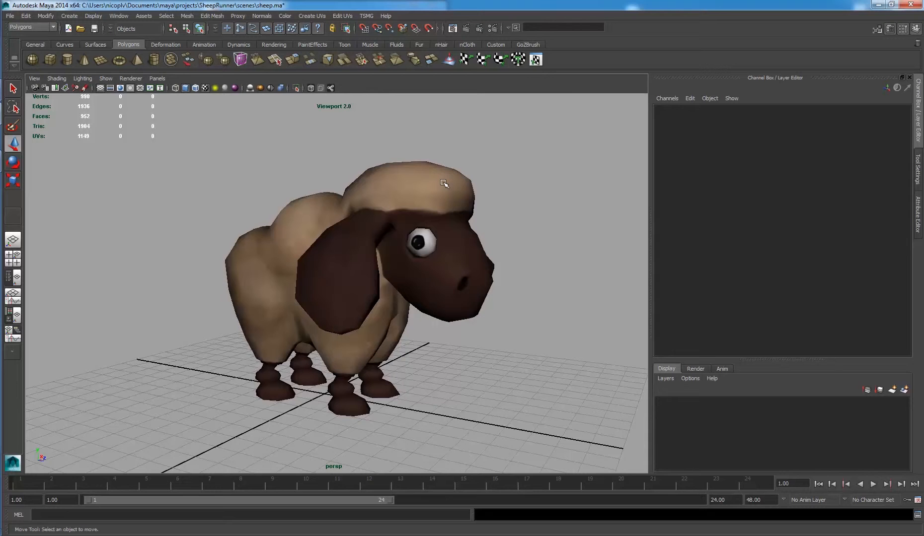
Freeze the transformations of the sheep mesh and delete its construction history.
{"action": "left_click", "coordinate": [443, 184]}
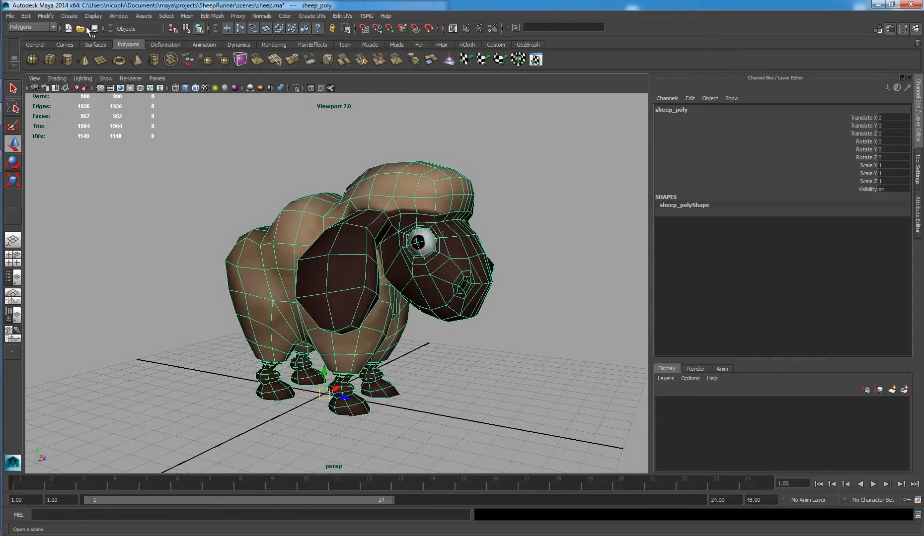
{"action": "left_click", "coordinate": [52, 16]}
{"action": "left_click", "coordinate": [68, 48]}
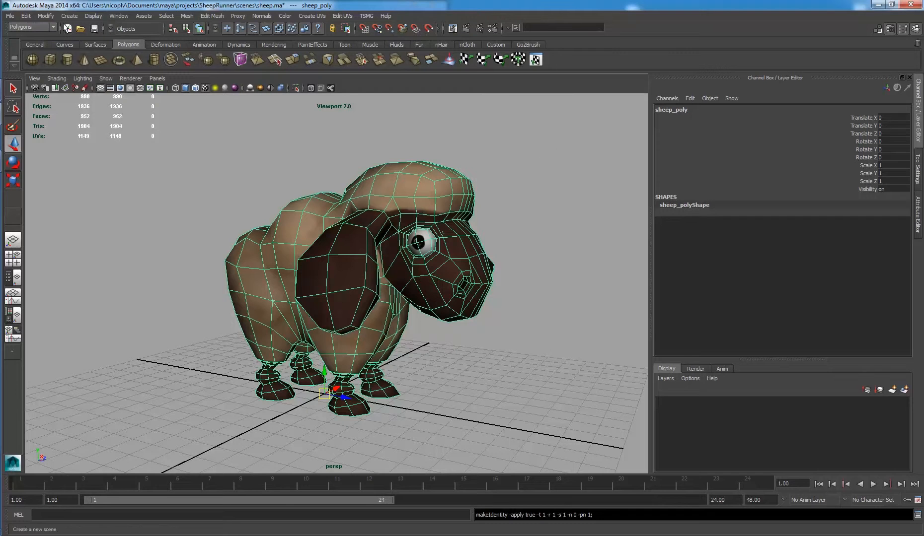
{"action": "left_click", "coordinate": [26, 16]}
{"action": "mouse_move", "coordinate": [74, 118]}
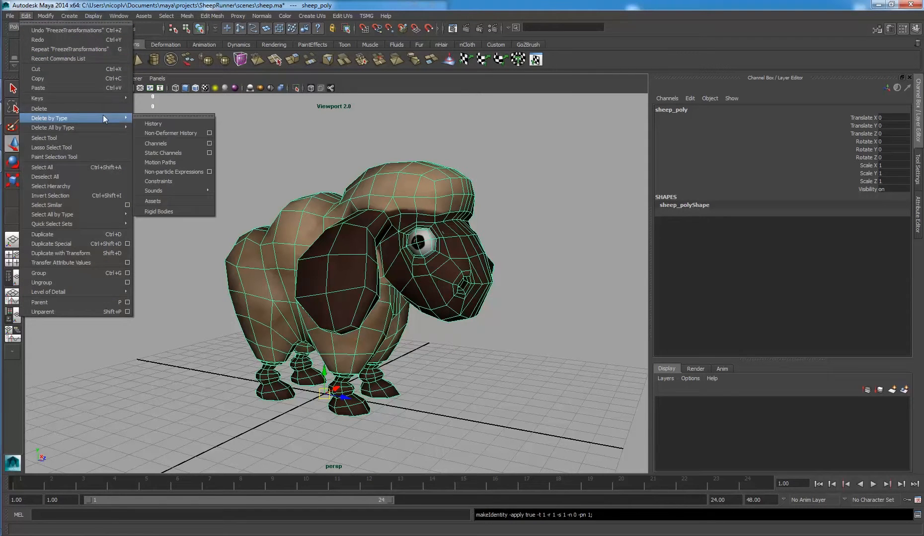
{"action": "left_click", "coordinate": [154, 125]}
{"action": "left_click", "coordinate": [314, 149]}
{"action": "left_click_drag", "start_coordinate": [444, 203], "coordinate": [437, 181], "text": "alt"}
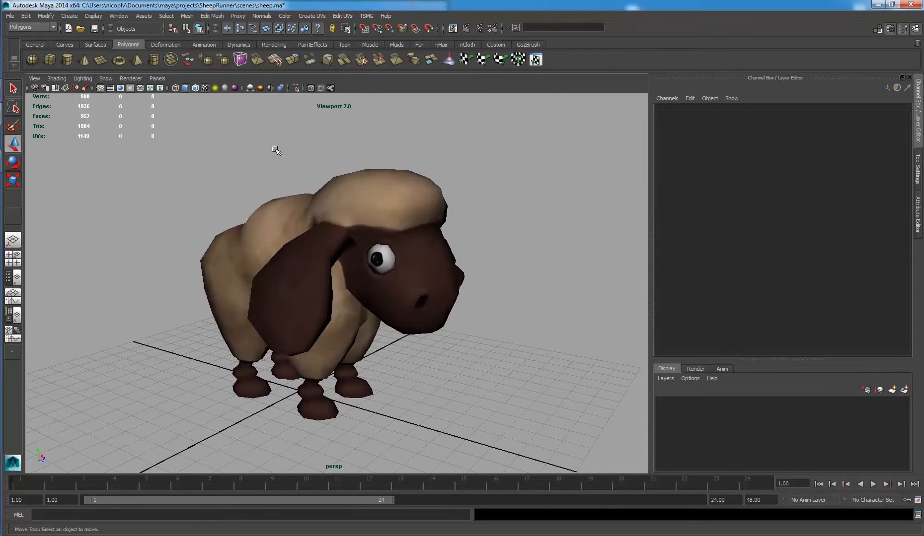
Open the Outliner and move its window clear of the sheep model.
{"action": "left_click", "coordinate": [114, 17]}
{"action": "mouse_move", "coordinate": [73, 19]}
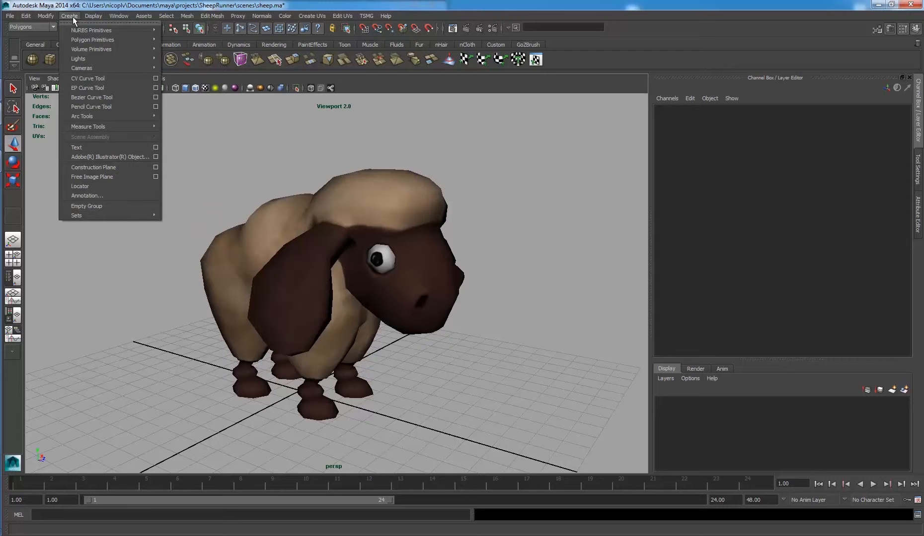
{"action": "mouse_move", "coordinate": [122, 21]}
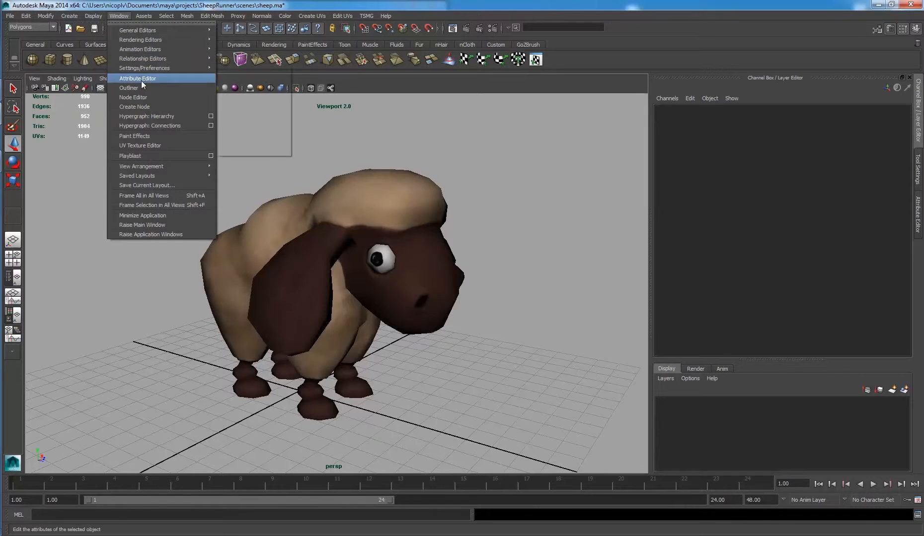
{"action": "left_click", "coordinate": [130, 88]}
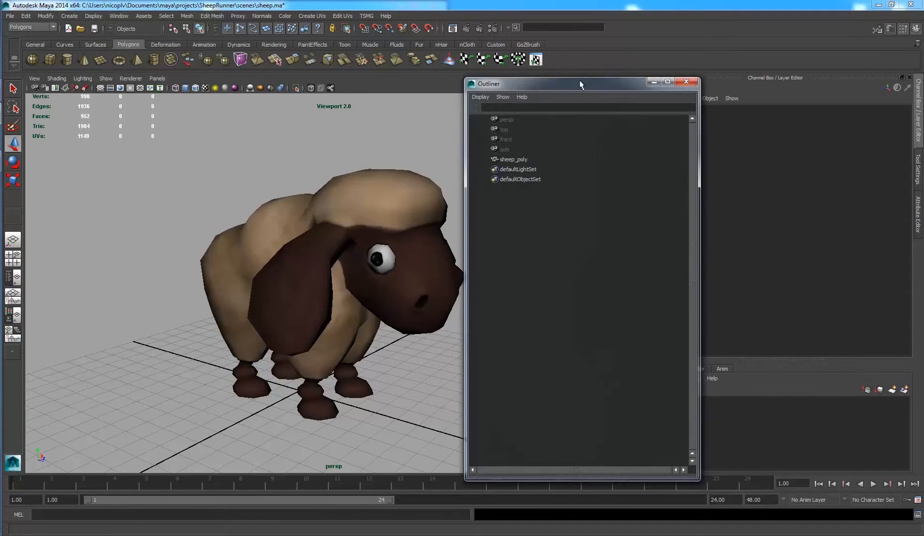
{"action": "left_click_drag", "start_coordinate": [585, 85], "coordinate": [620, 87]}
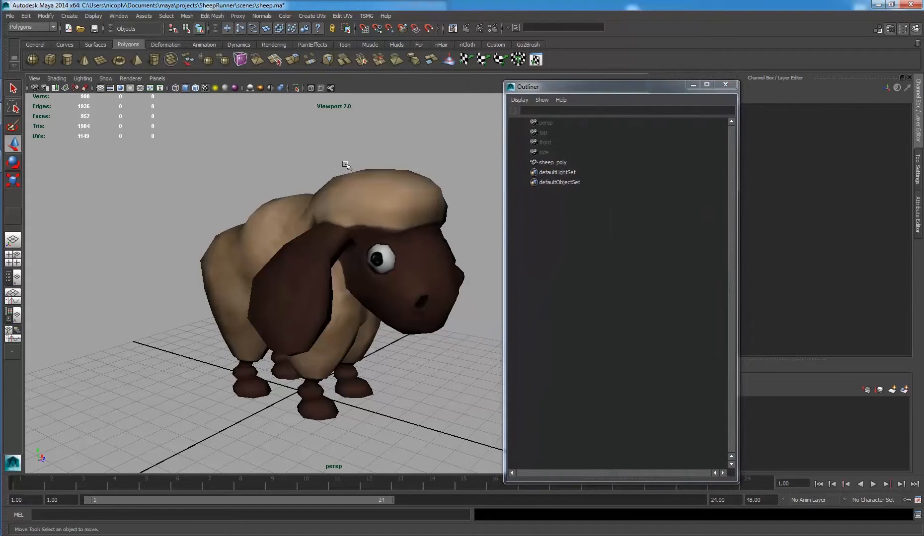
Create an empty group with nothing selected and rename it sheep_character.
{"action": "key", "text": "ctrl+g"}
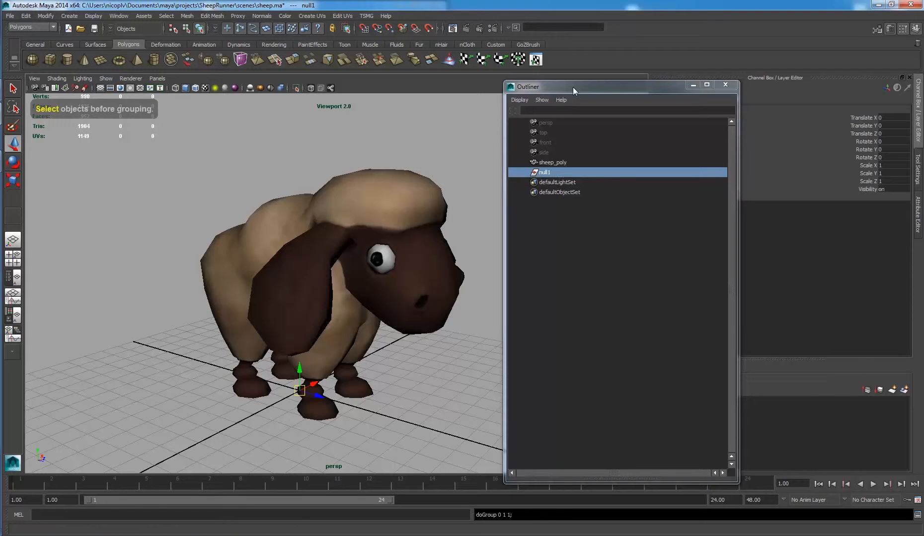
{"action": "left_click_drag", "start_coordinate": [573, 87], "coordinate": [532, 91]}
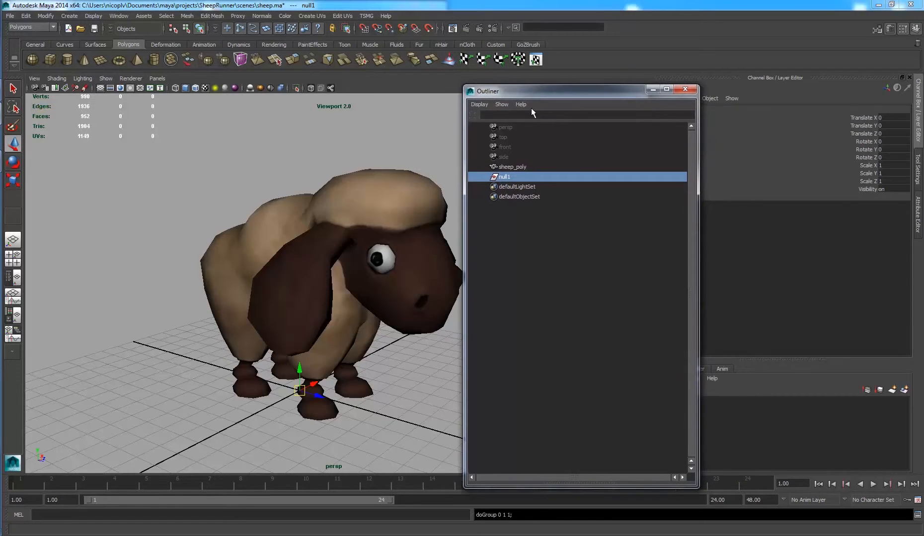
{"action": "double_click", "coordinate": [505, 177]}
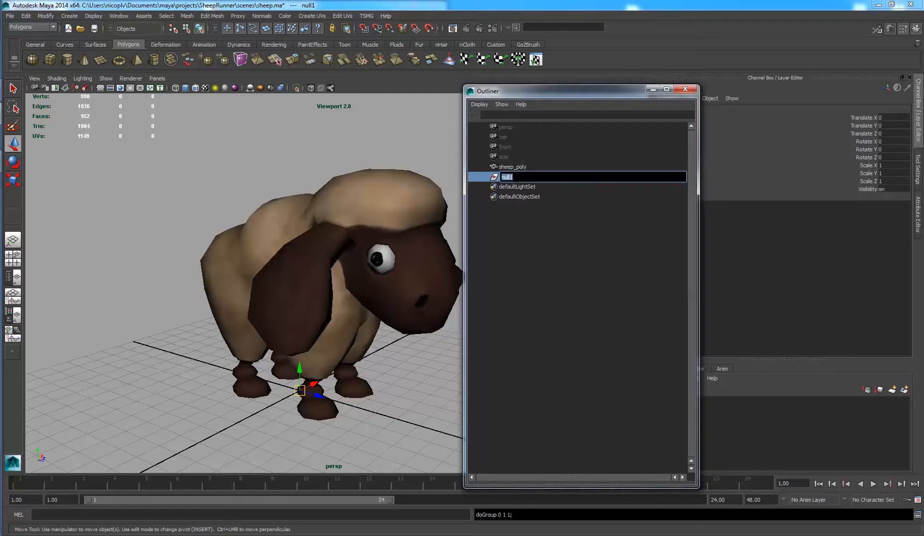
{"action": "type", "text": "sheep_character"}
{"action": "key", "text": "Return"}
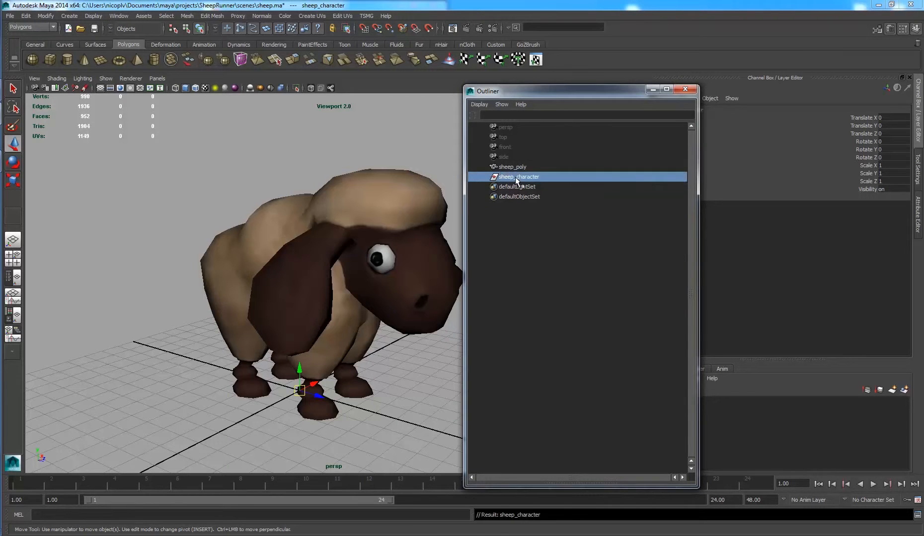
Lock and hide the translate, rotate and scale channels of the sheep_character group, keeping only its visibility channel.
{"action": "left_click_drag", "start_coordinate": [298, 310], "coordinate": [328, 226], "text": "alt"}
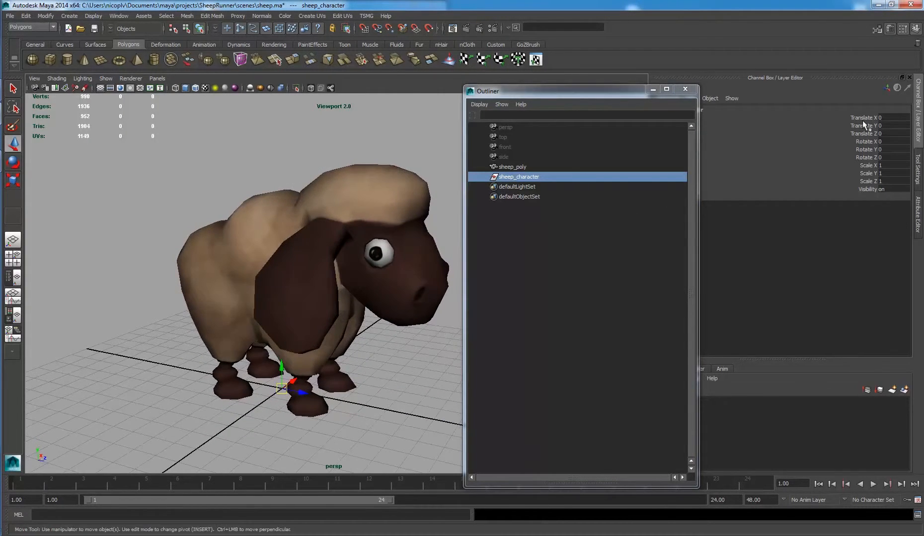
{"action": "left_click_drag", "start_coordinate": [561, 91], "coordinate": [490, 91]}
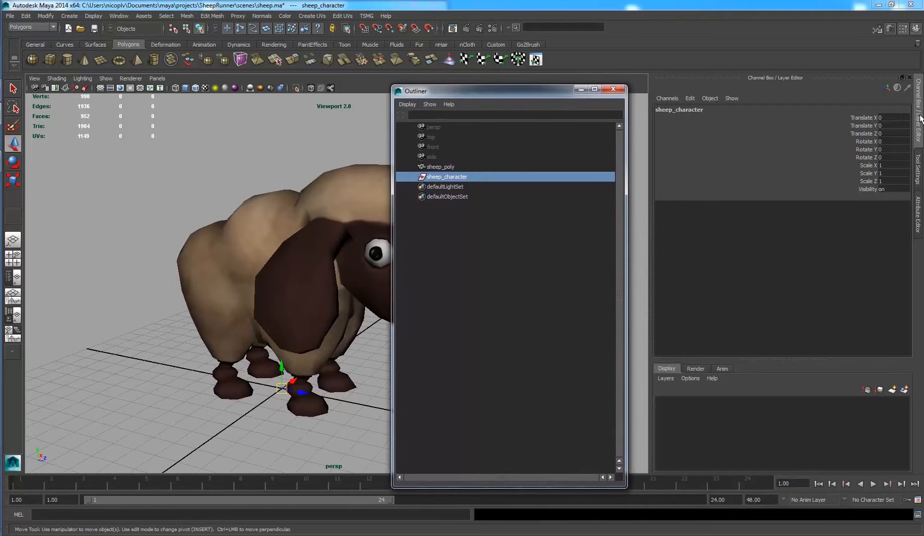
{"action": "left_click_drag", "start_coordinate": [862, 117], "coordinate": [863, 181]}
{"action": "right_click", "coordinate": [864, 180]}
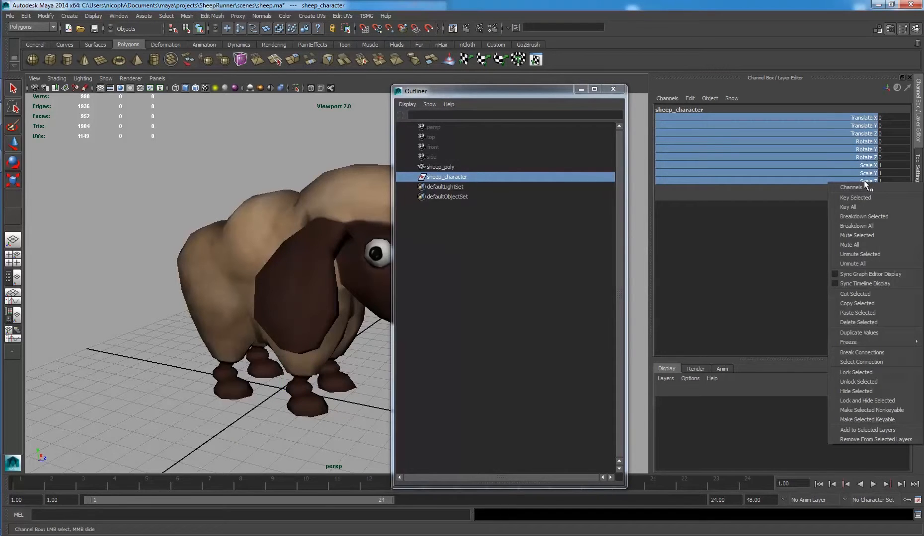
{"action": "left_click", "coordinate": [888, 402]}
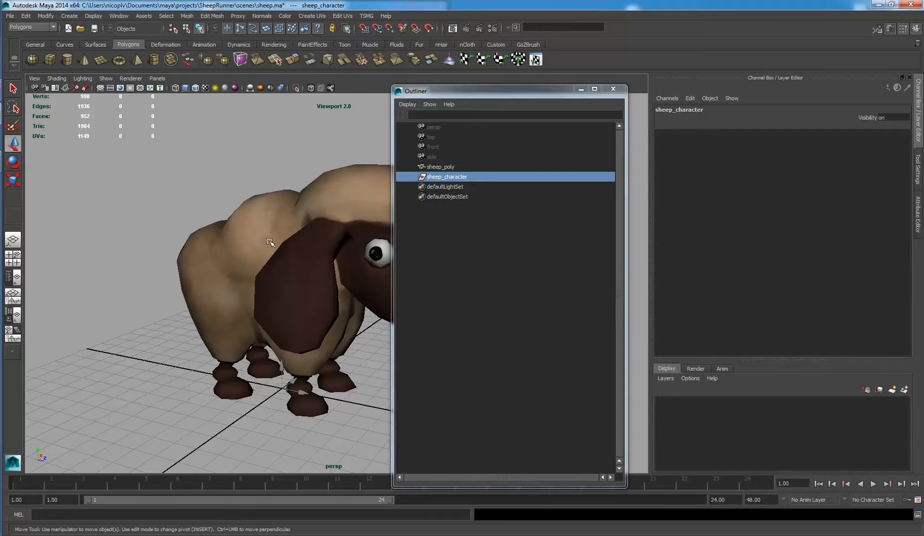
{"action": "left_click_drag", "start_coordinate": [269, 240], "coordinate": [368, 211], "text": "alt"}
{"action": "left_click", "coordinate": [448, 168]}
{"action": "left_click", "coordinate": [447, 177]}
{"action": "left_click_drag", "start_coordinate": [290, 289], "coordinate": [303, 300], "text": "alt"}
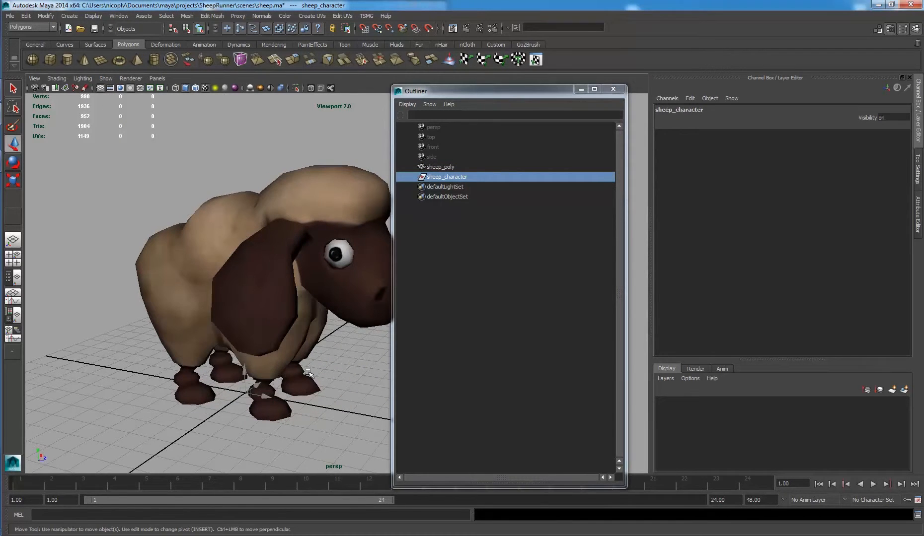
Create a second empty group with nothing selected and rename it globalmove.
{"action": "left_click", "coordinate": [466, 243]}
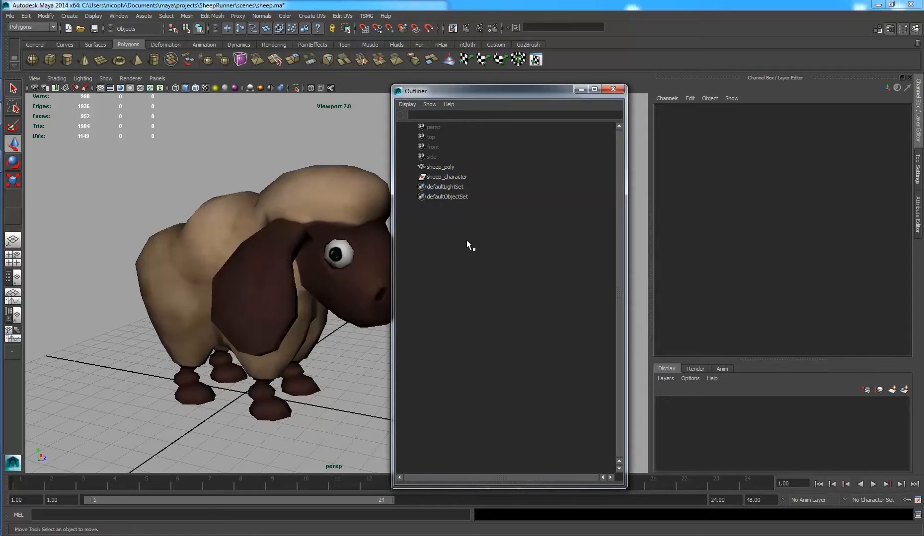
{"action": "key", "text": "ctrl+g"}
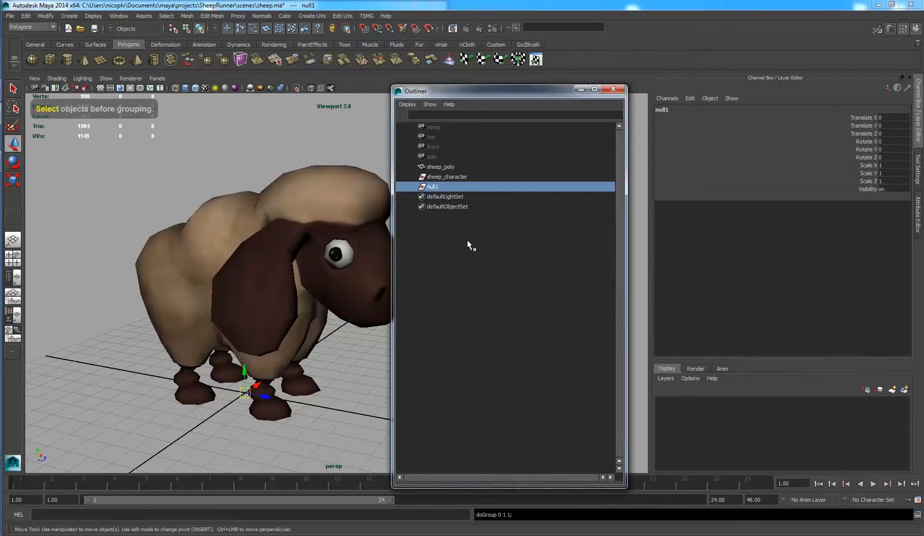
{"action": "left_click", "coordinate": [676, 110]}
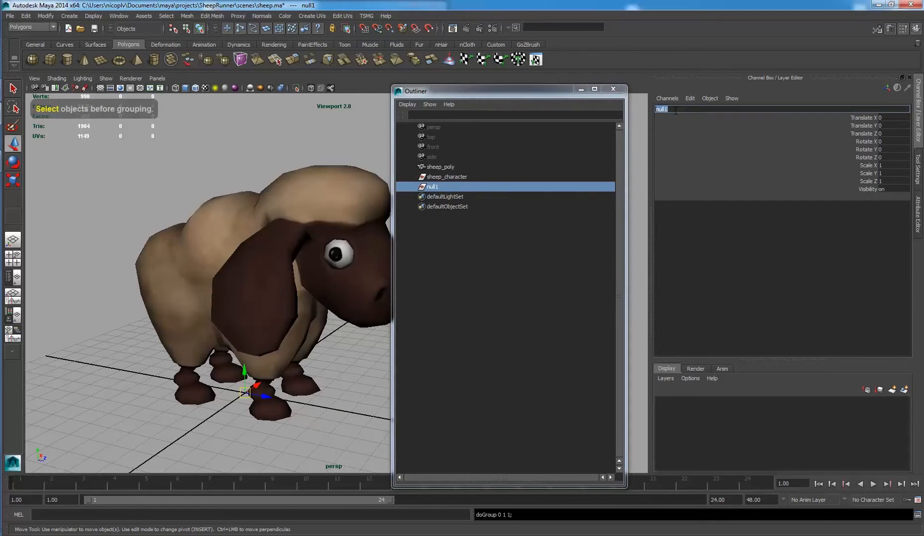
{"action": "type", "text": "lob"}
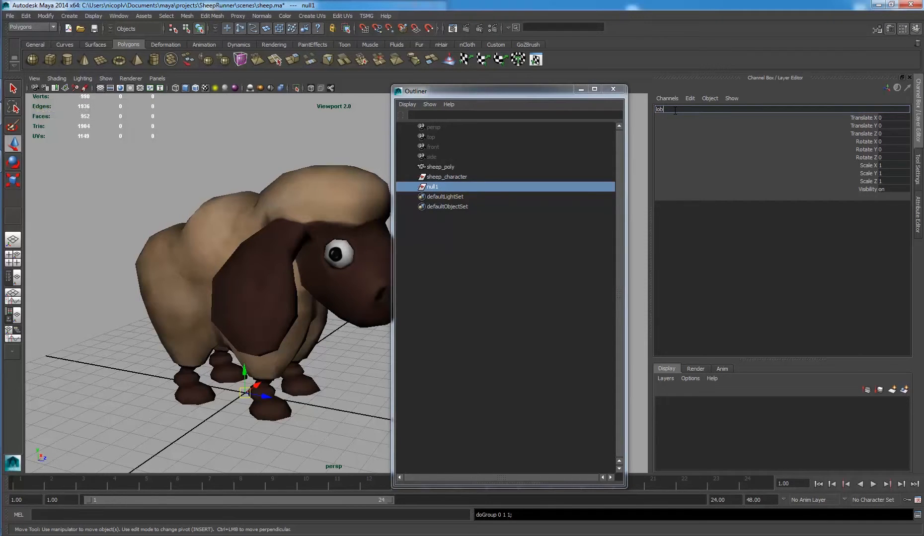
{"action": "type", "text": "loa"}
{"action": "type", "text": "al"}
{"action": "type", "text": "mov"}
{"action": "type", "text": "e"}
{"action": "key", "text": "Return"}
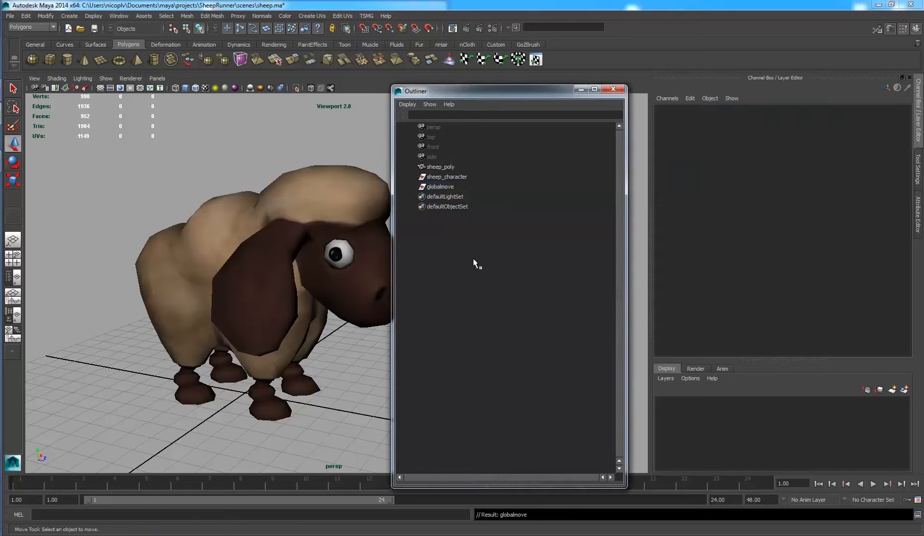
Lock and hide the visibility channel of the globalmove group.
{"action": "left_click", "coordinate": [442, 188]}
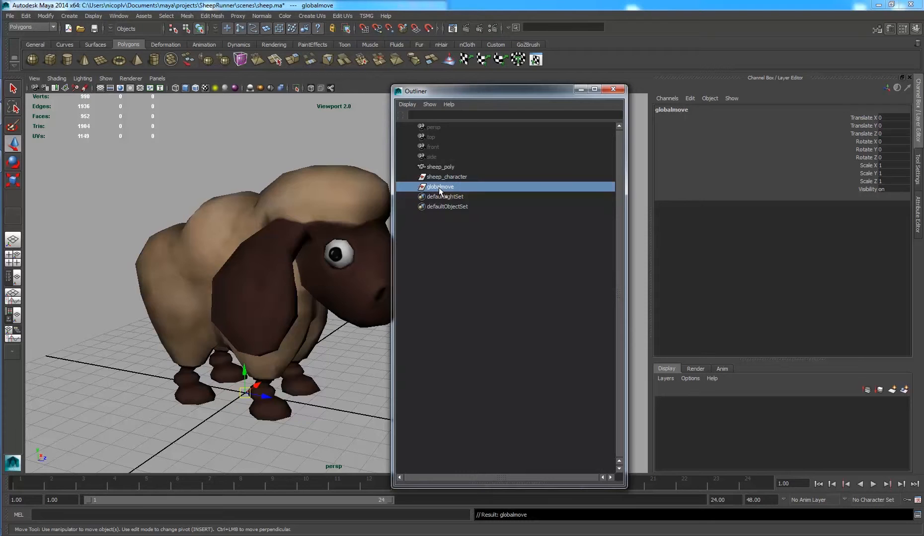
{"action": "middle_click_drag", "start_coordinate": [444, 187], "coordinate": [448, 179]}
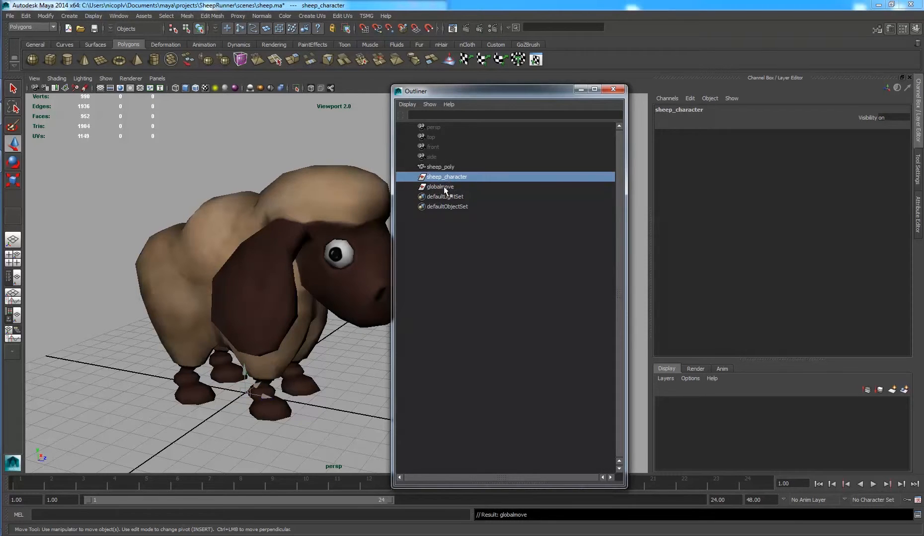
{"action": "left_click", "coordinate": [443, 188]}
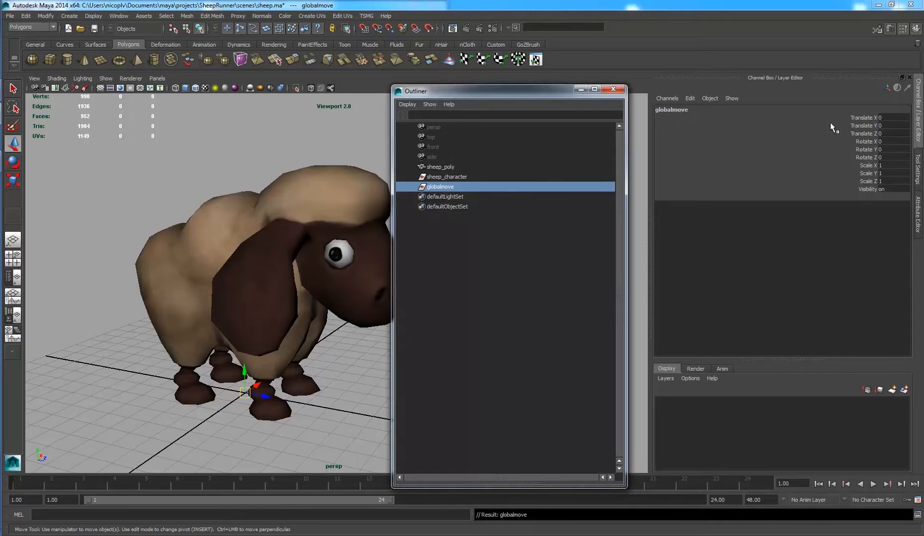
{"action": "left_click", "coordinate": [869, 188]}
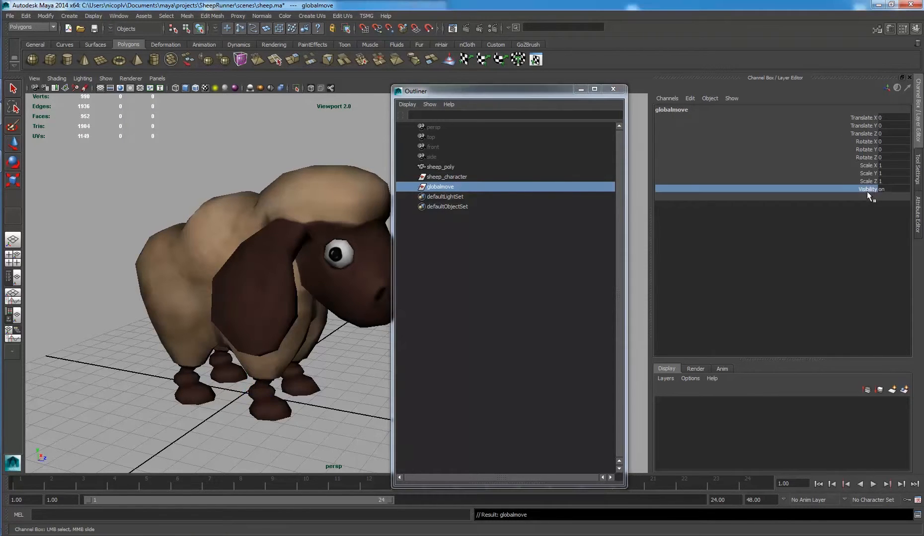
{"action": "right_click", "coordinate": [867, 192]}
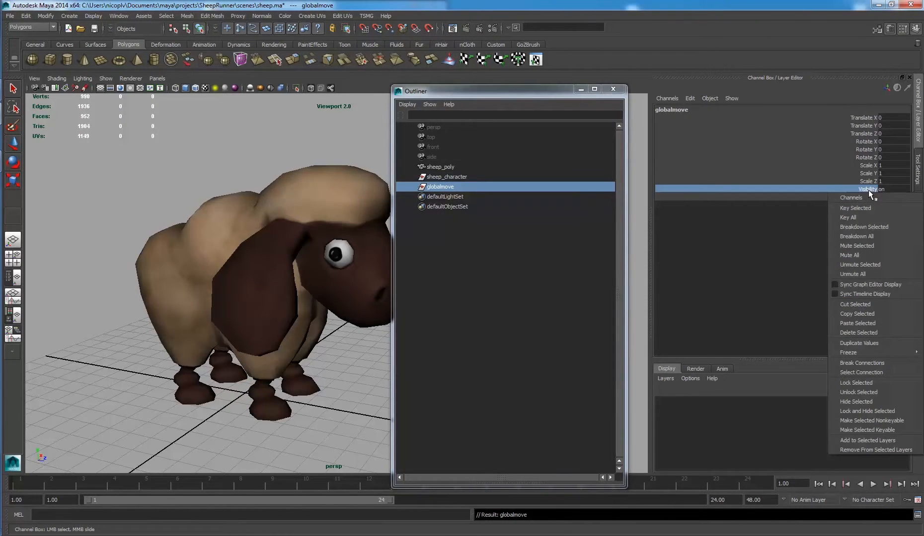
{"action": "left_click", "coordinate": [881, 414]}
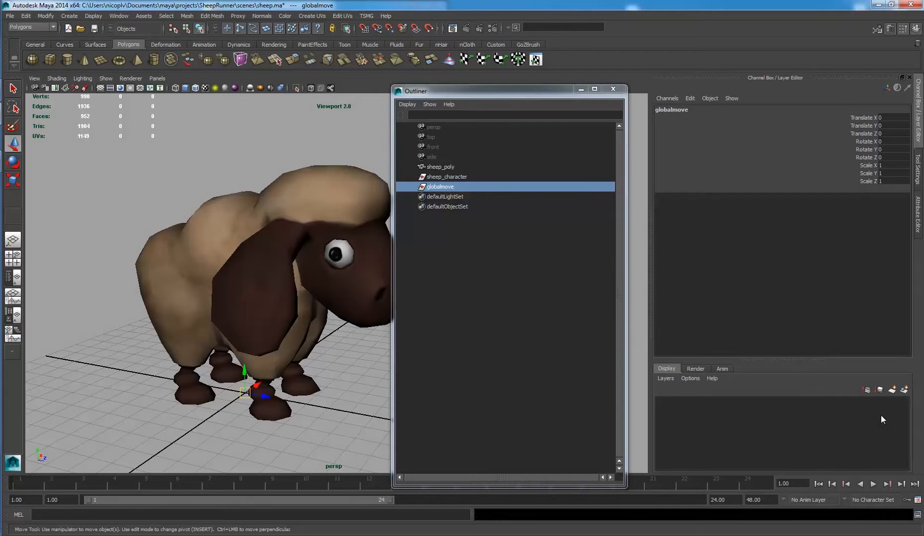
Create a third empty group with nothing selected and rename it model.
{"action": "left_click", "coordinate": [453, 264]}
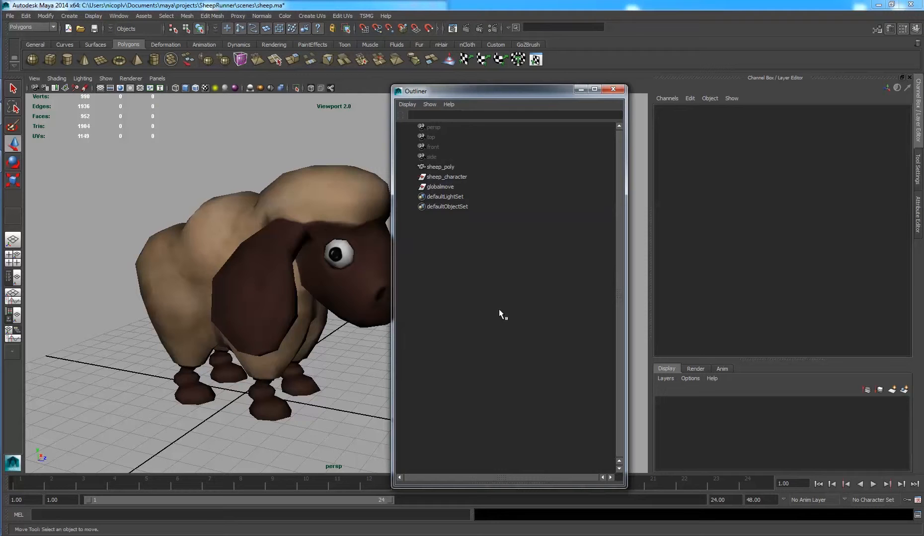
{"action": "key", "text": "ctrl+g"}
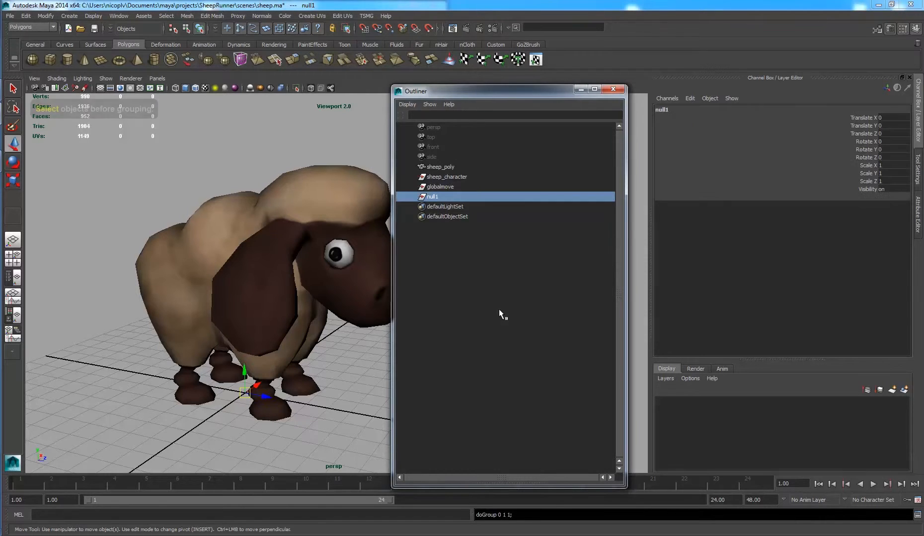
{"action": "double_click", "coordinate": [440, 196]}
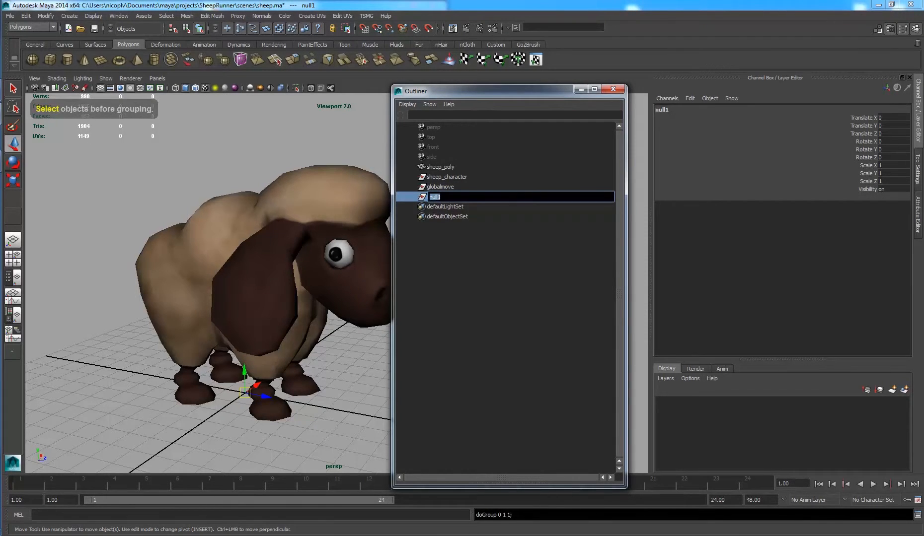
{"action": "type", "text": "model"}
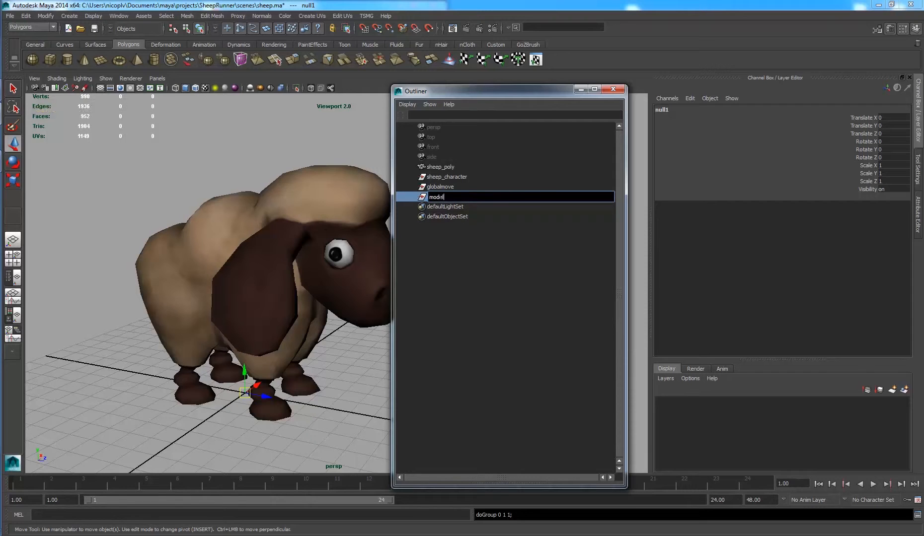
{"action": "key", "text": "Return"}
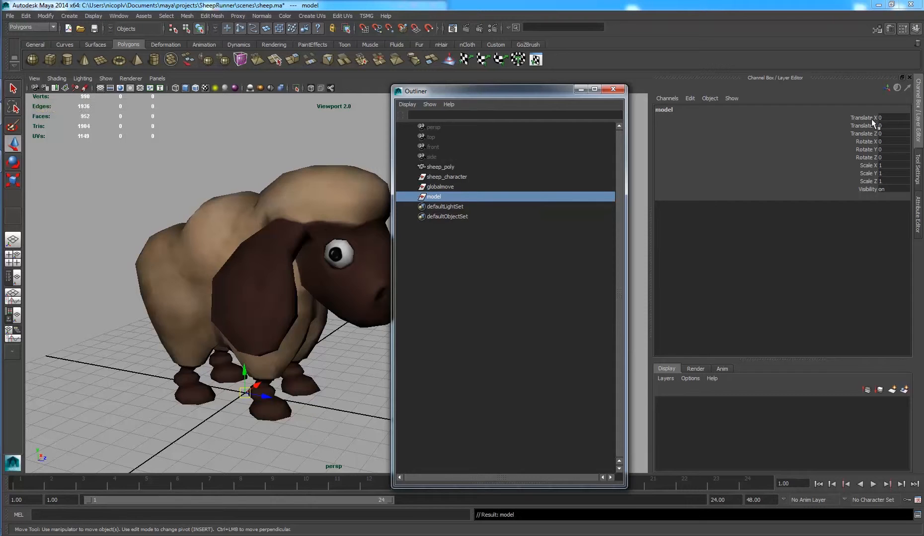
Lock and hide the translate, rotate and scale channels of the model group, keeping only its visibility channel.
{"action": "left_click_drag", "start_coordinate": [869, 117], "coordinate": [863, 183]}
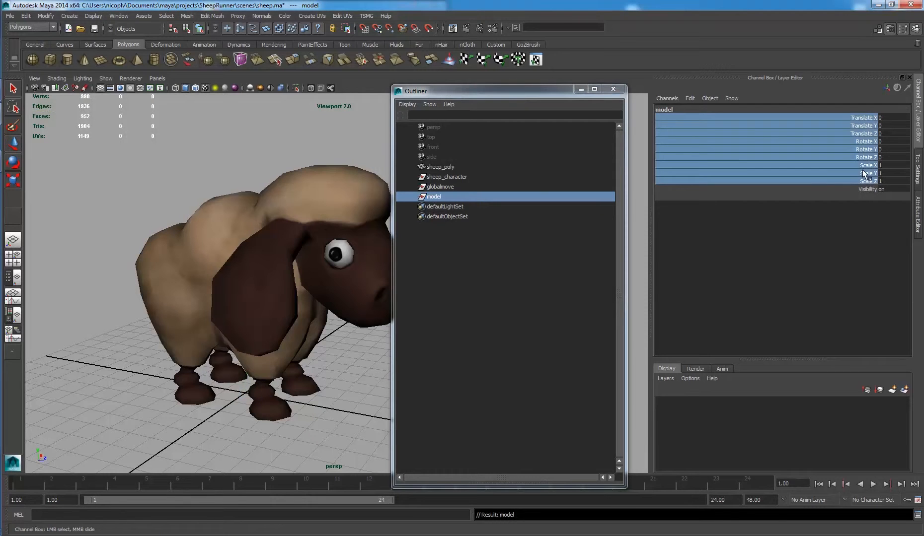
{"action": "right_click", "coordinate": [862, 169]}
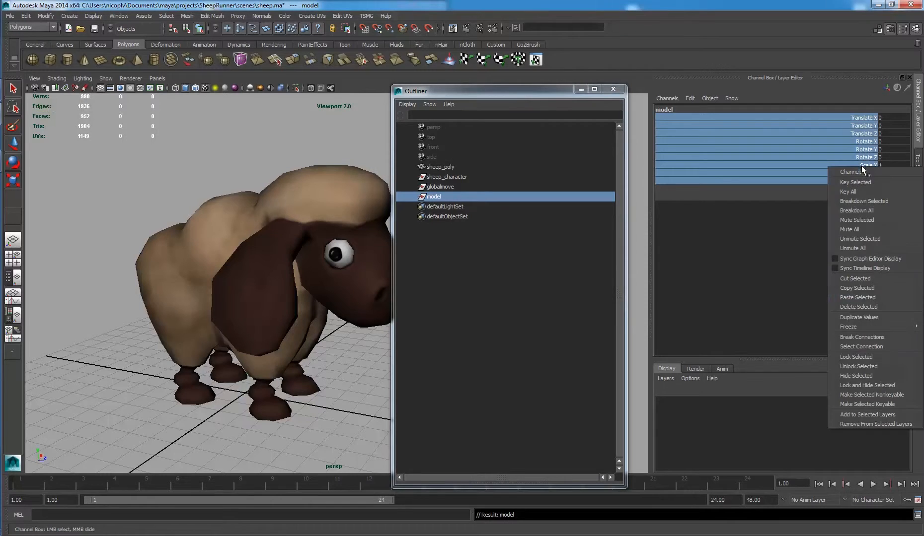
{"action": "left_click", "coordinate": [857, 385]}
Duplicate the model group and rename the copy hide.
{"action": "left_click", "coordinate": [437, 199]}
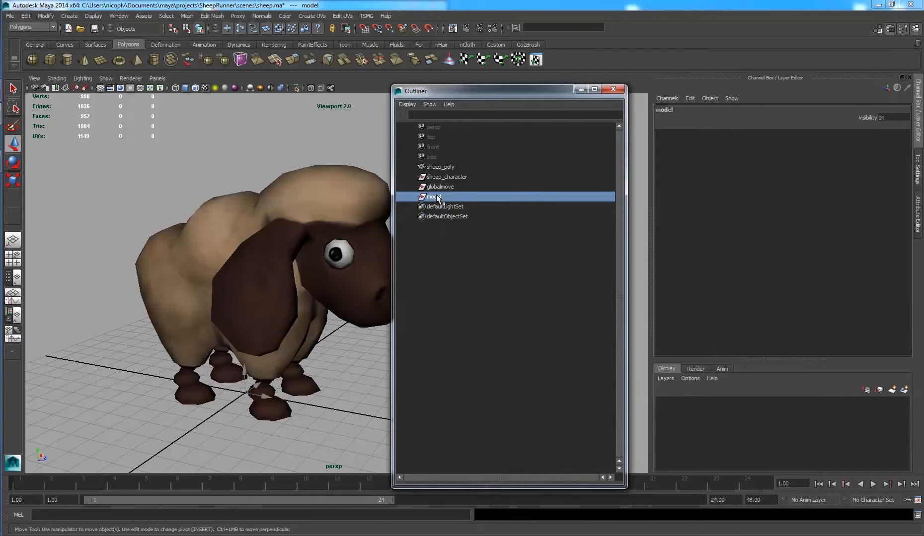
{"action": "key", "text": "ctrl+d"}
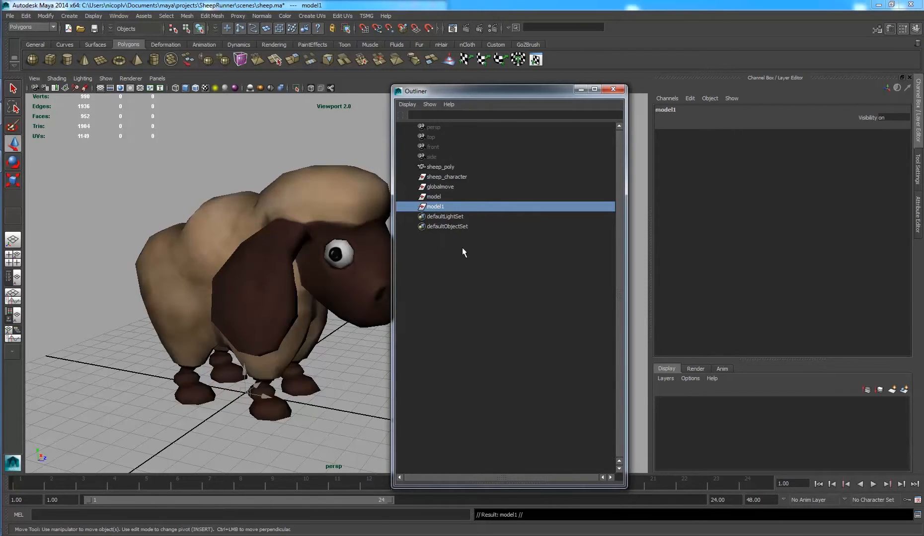
{"action": "double_click", "coordinate": [441, 206]}
{"action": "type", "text": "hide"}
{"action": "key", "text": "Return"}
Set the visibility of the hide group to off.
{"action": "double_click", "coordinate": [887, 117]}
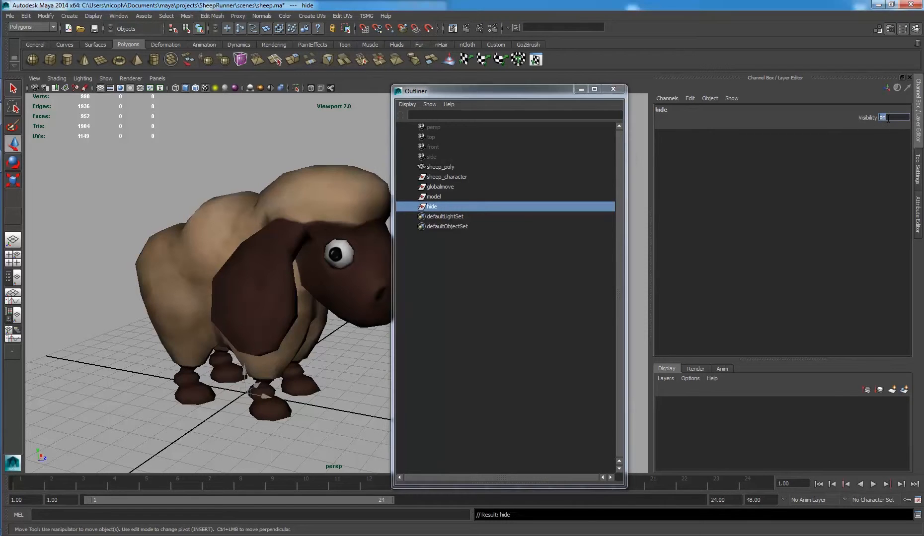
{"action": "type", "text": "0"}
{"action": "type", "text": "f"}
{"action": "key", "text": "Return"}
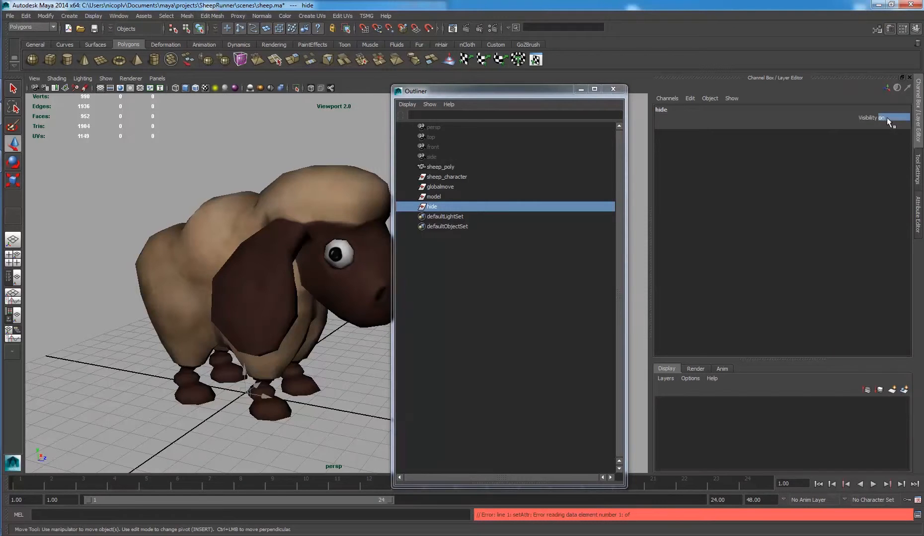
{"action": "double_click", "coordinate": [887, 117]}
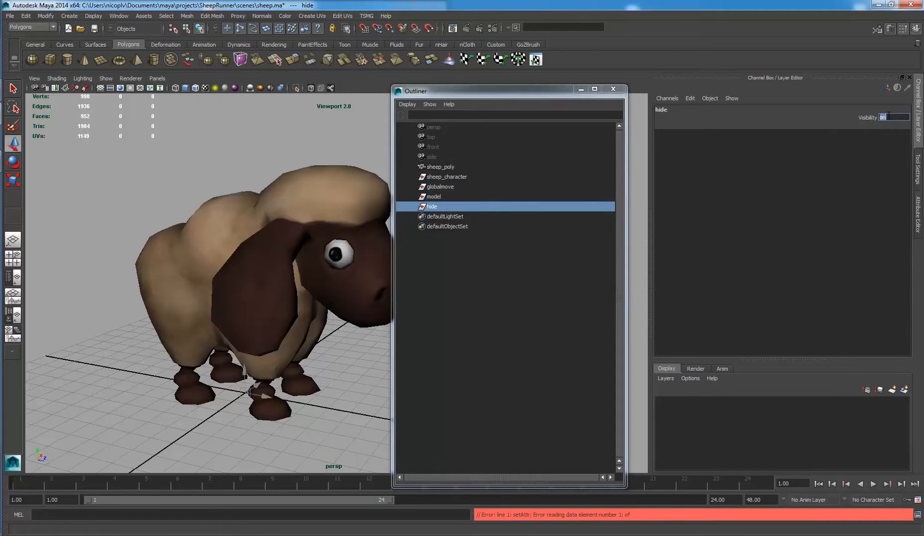
{"action": "type", "text": "off"}
{"action": "key", "text": "Return"}
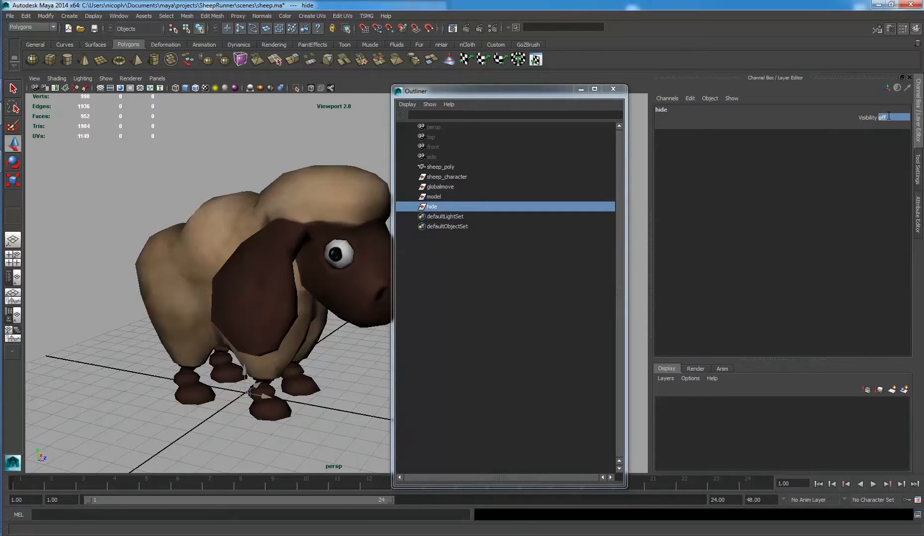
Duplicate the model group again and rename the copy joints.
{"action": "left_click", "coordinate": [435, 197]}
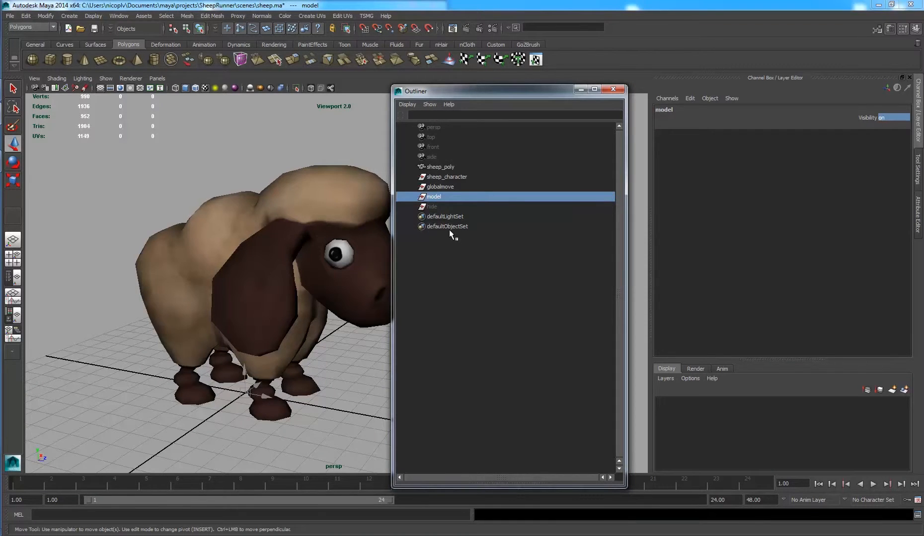
{"action": "key", "text": "ctrl+d"}
{"action": "double_click", "coordinate": [439, 217]}
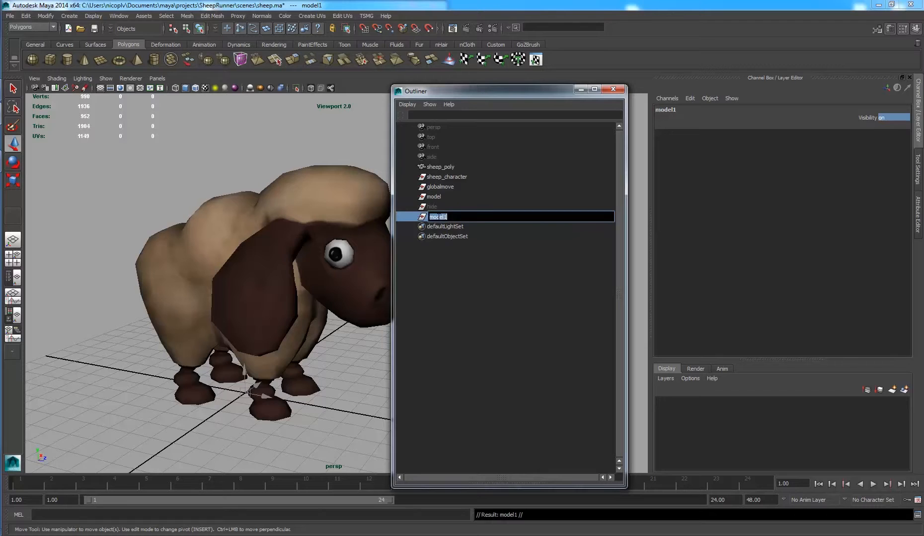
{"action": "type", "text": "joints"}
{"action": "key", "text": "Return"}
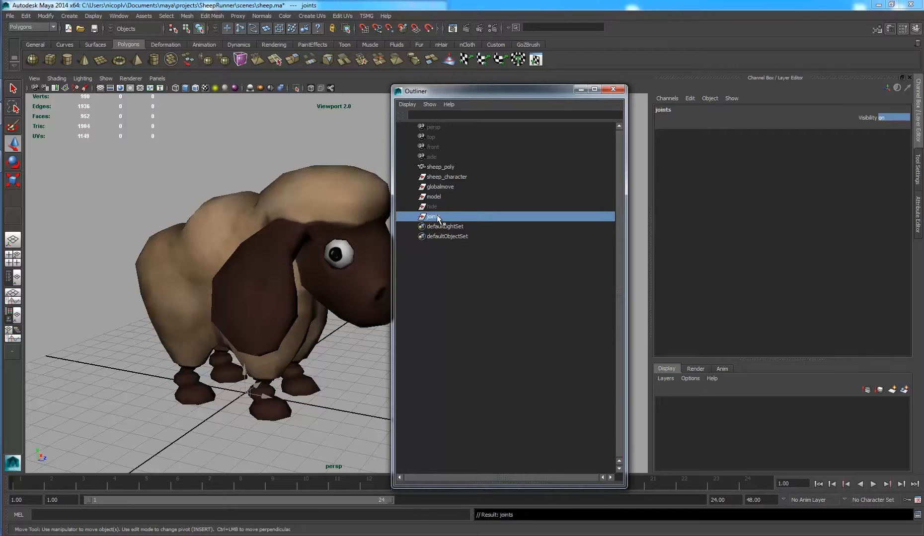
Duplicate the joints group and rename the copy iks.
{"action": "key", "text": "ctrl+d"}
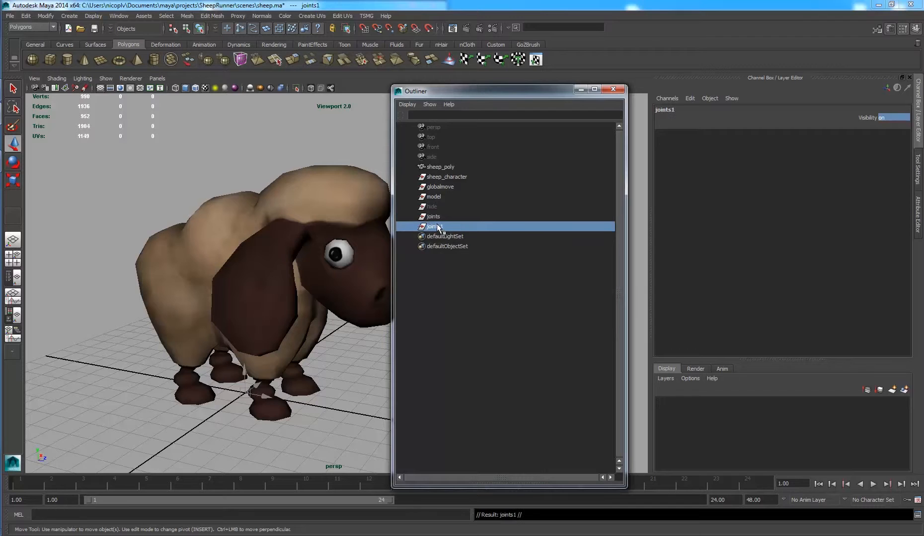
{"action": "double_click", "coordinate": [437, 227]}
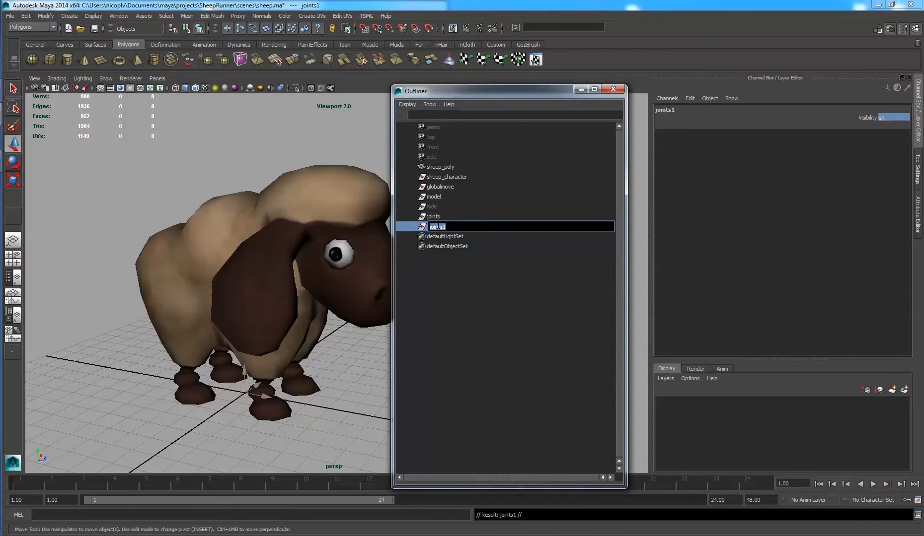
{"action": "type", "text": "iks"}
{"action": "key", "text": "Return"}
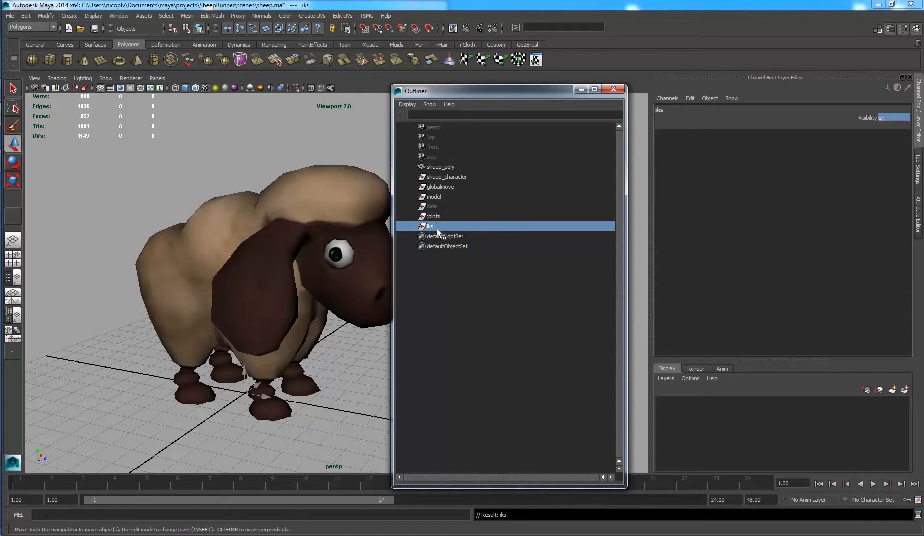
Duplicate the iks group and rename the copy controls.
{"action": "key", "text": "ctrl+d"}
{"action": "double_click", "coordinate": [428, 240]}
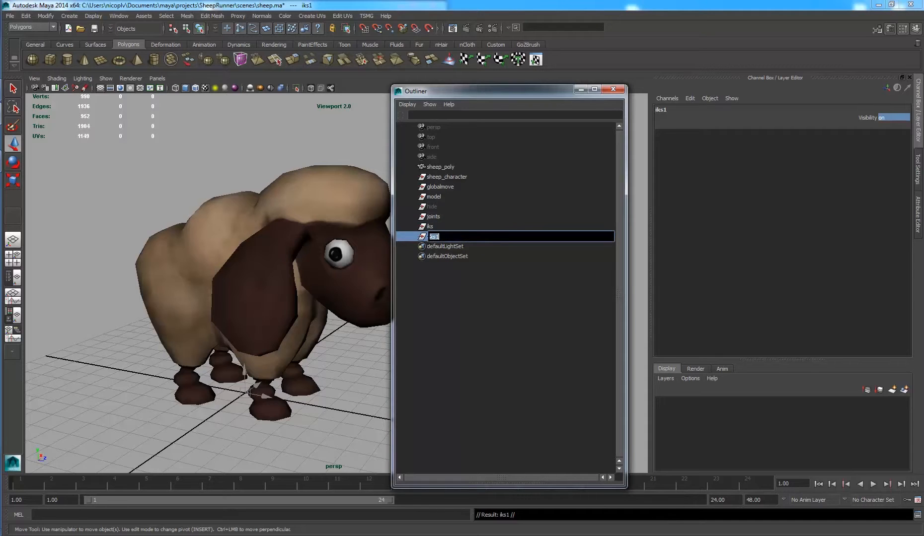
{"action": "type", "text": "controls"}
{"action": "key", "text": "Return"}
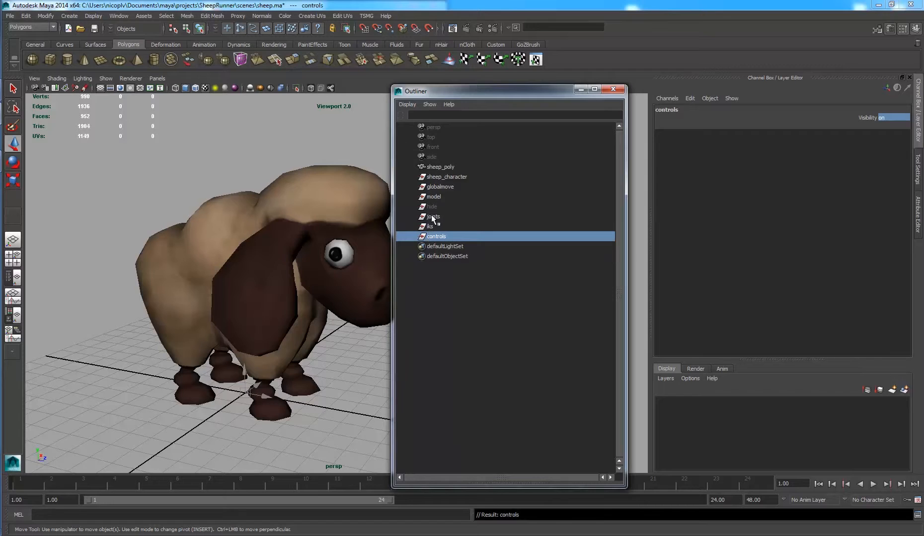
Parent the joints, iks and controls groups under the globalmove group.
{"action": "left_click", "coordinate": [433, 217], "text": "shift"}
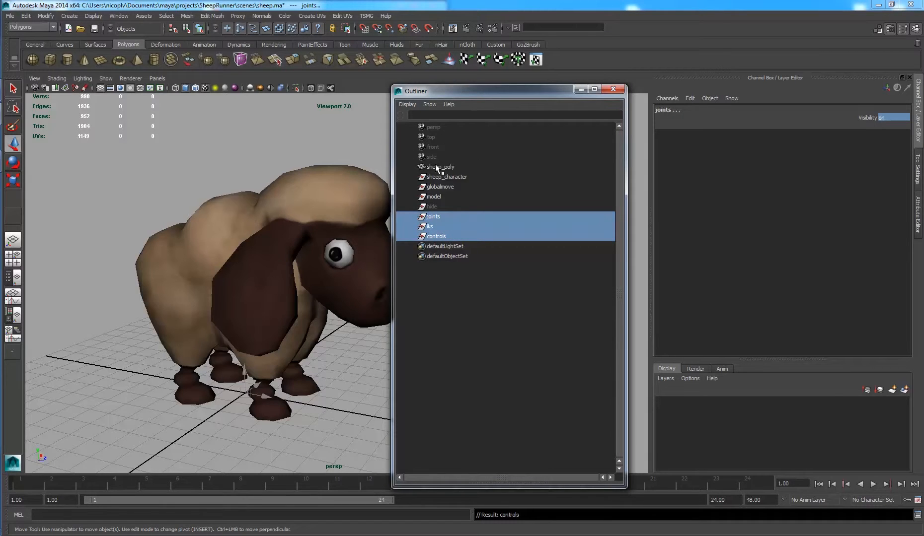
{"action": "left_click", "coordinate": [434, 217]}
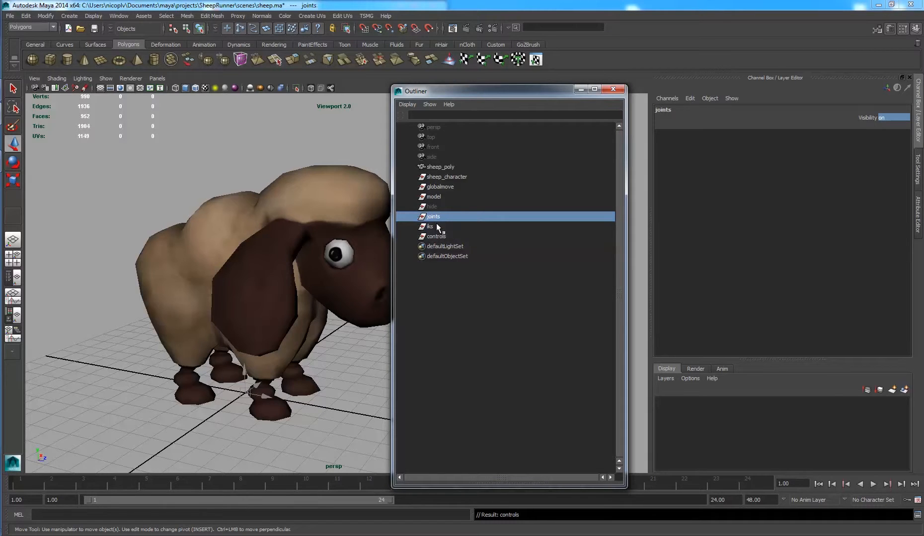
{"action": "left_click", "coordinate": [436, 230], "text": "shift"}
{"action": "left_click", "coordinate": [436, 236], "text": "shift"}
{"action": "middle_click_drag", "start_coordinate": [438, 219], "coordinate": [446, 186]}
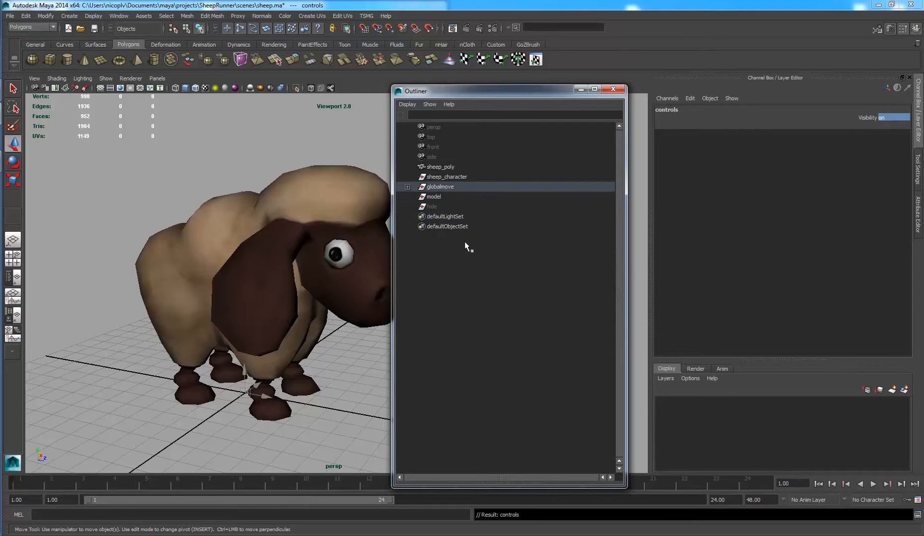
Parent the globalmove, model and hide groups under the sheep_character group and expand it.
{"action": "left_click", "coordinate": [444, 189]}
{"action": "left_click", "coordinate": [443, 201], "text": "ctrl"}
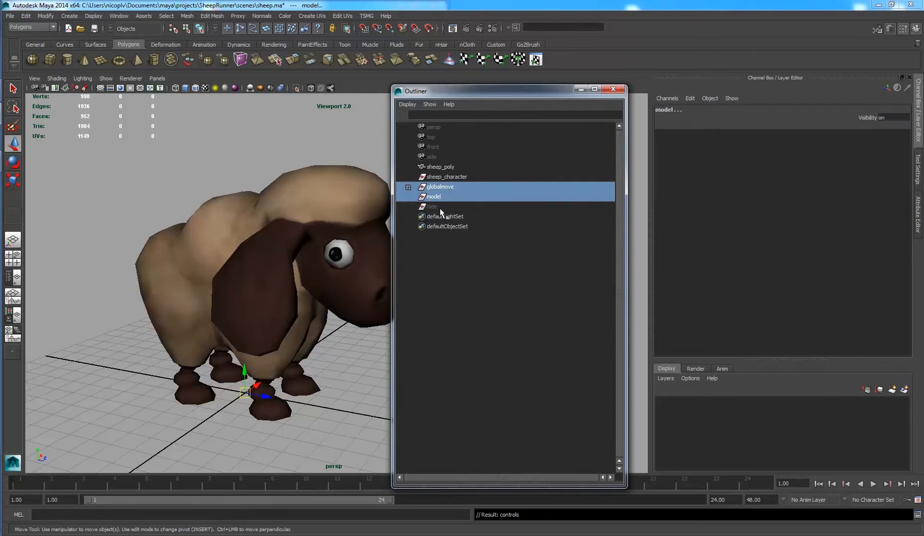
{"action": "left_click", "coordinate": [440, 208], "text": "ctrl"}
{"action": "middle_click_drag", "start_coordinate": [451, 191], "coordinate": [460, 176]}
{"action": "left_click", "coordinate": [408, 176]}
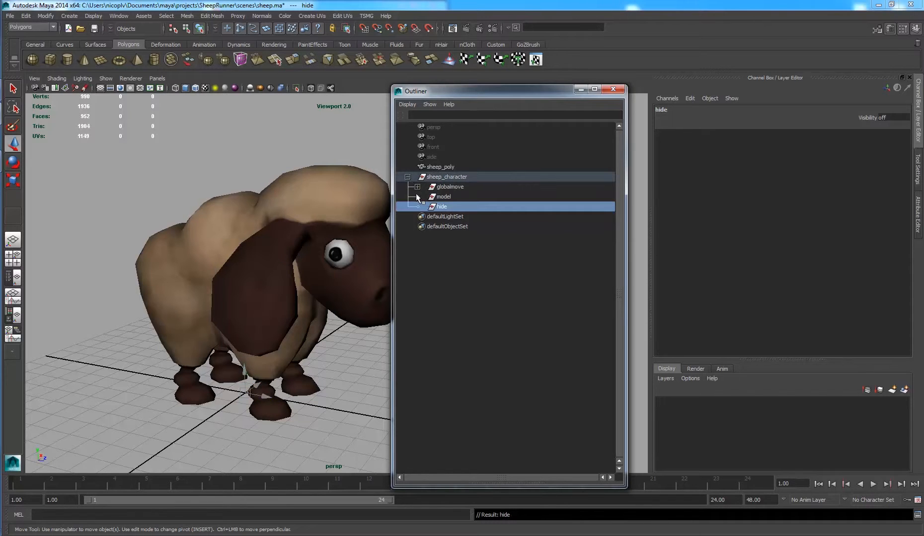
Parent the sheep_poly mesh under the model group inside sheep_character.
{"action": "left_click", "coordinate": [437, 168]}
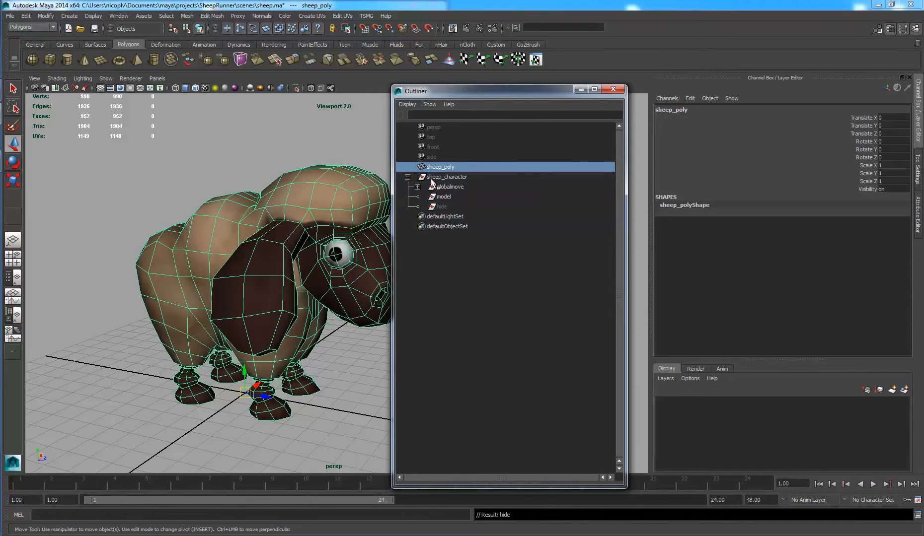
{"action": "middle_click_drag", "start_coordinate": [446, 168], "coordinate": [465, 197]}
{"action": "mouse_move", "coordinate": [301, 182]}
{"action": "left_mouse_down", "text": "alt"}
{"action": "mouse_move", "coordinate": [256, 172]}
{"action": "mouse_move", "coordinate": [314, 195]}
{"action": "left_mouse_up", "text": "alt"}
{"action": "left_click", "coordinate": [430, 187]}
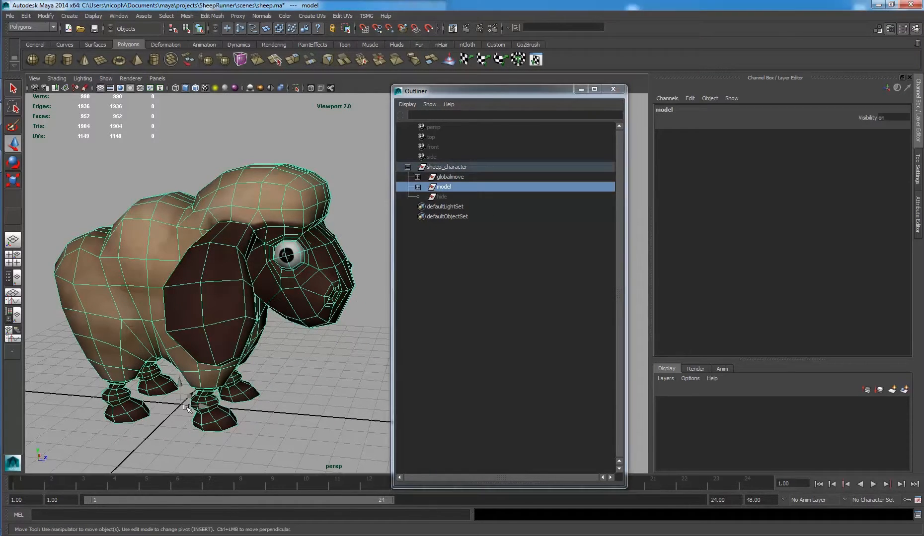
Examine the sheep_character hierarchy by selecting the model, hide and globalmove groups and checking the children of globalmove.
{"action": "mouse_move", "coordinate": [285, 275]}
{"action": "left_mouse_down", "text": "alt"}
{"action": "mouse_move", "coordinate": [248, 278]}
{"action": "mouse_move", "coordinate": [268, 283]}
{"action": "left_mouse_up", "text": "alt"}
{"action": "right_click_drag", "start_coordinate": [269, 283], "coordinate": [239, 283], "text": "alt"}
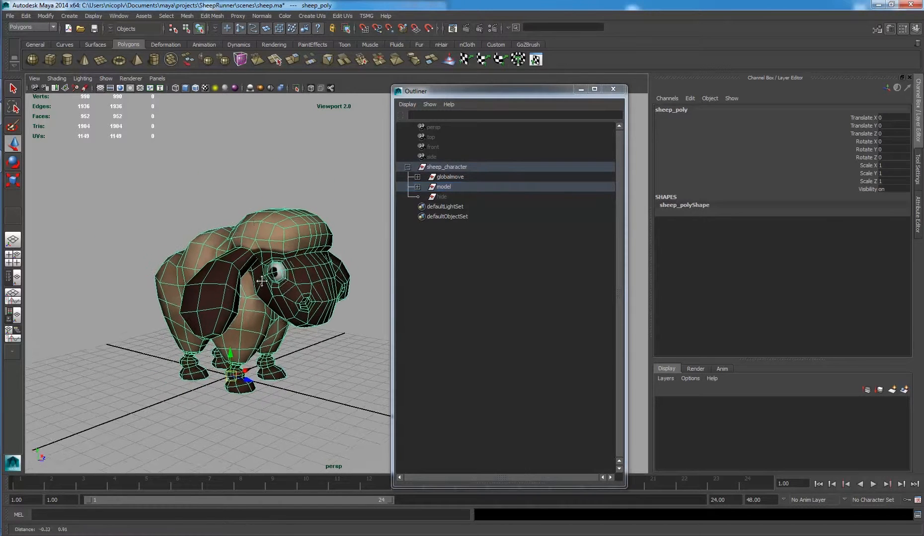
{"action": "left_click", "coordinate": [360, 213]}
{"action": "left_click", "coordinate": [455, 190]}
{"action": "left_click", "coordinate": [455, 195]}
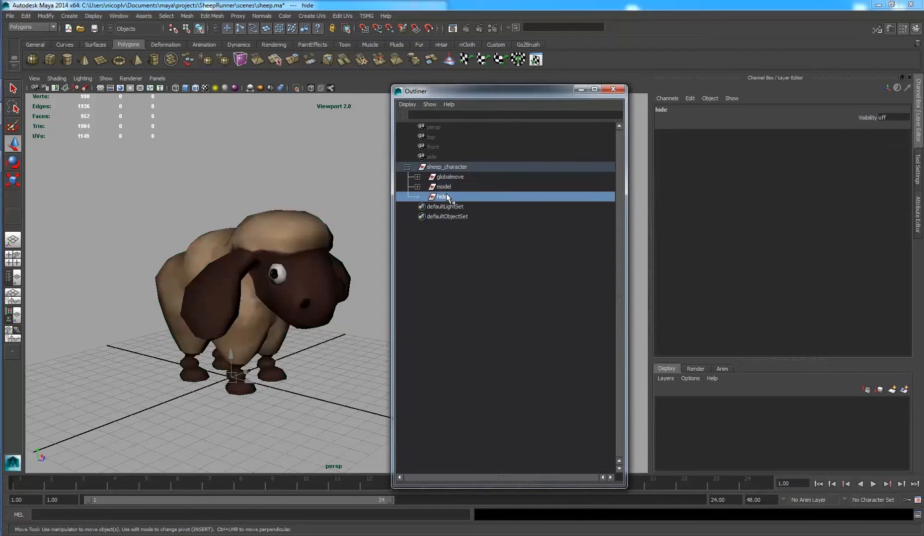
{"action": "left_click", "coordinate": [474, 186]}
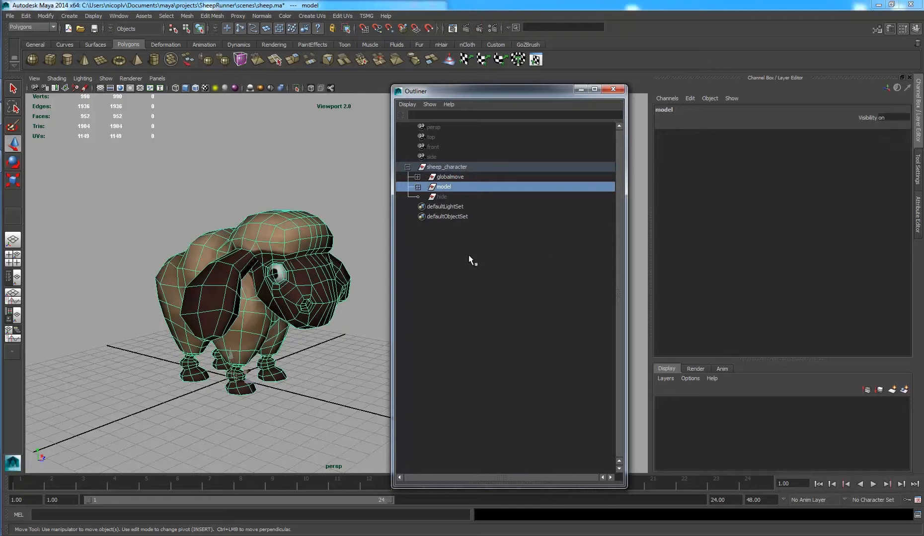
{"action": "left_click", "coordinate": [448, 178]}
{"action": "scroll", "coordinate": [330, 221], "scroll_direction": "up", "scroll_amount": 2}
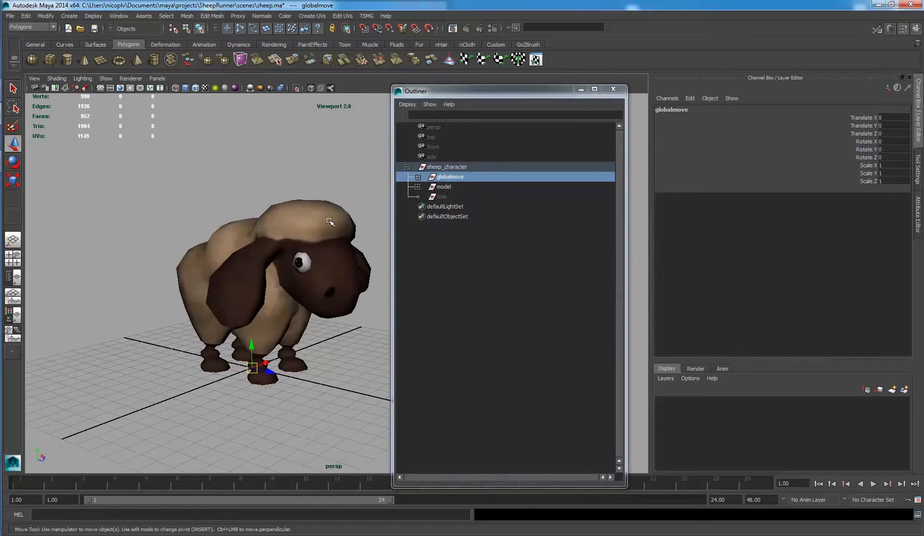
{"action": "scroll", "coordinate": [329, 221], "scroll_direction": "up", "scroll_amount": 2}
{"action": "left_click", "coordinate": [418, 177]}
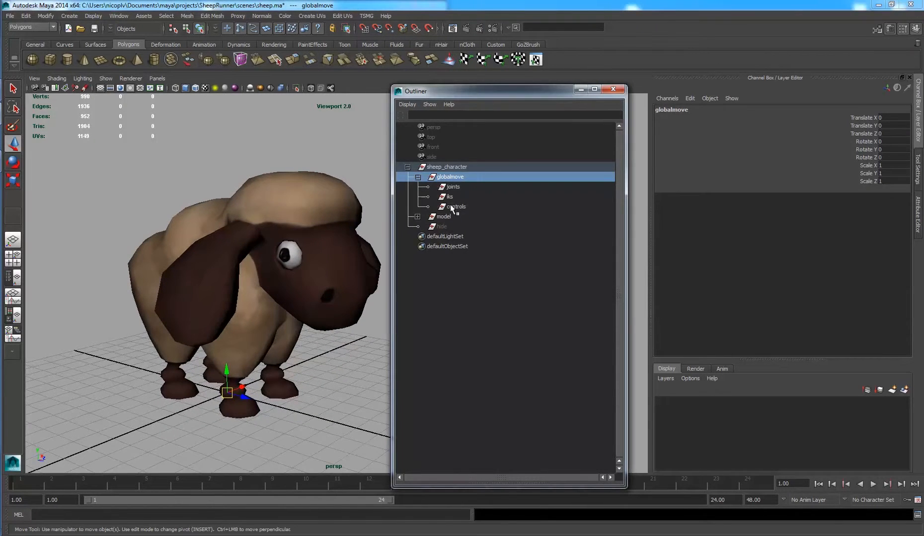
{"action": "left_click", "coordinate": [452, 206]}
{"action": "left_click_drag", "start_coordinate": [321, 204], "coordinate": [332, 187], "text": "alt"}
{"action": "left_click", "coordinate": [373, 336]}
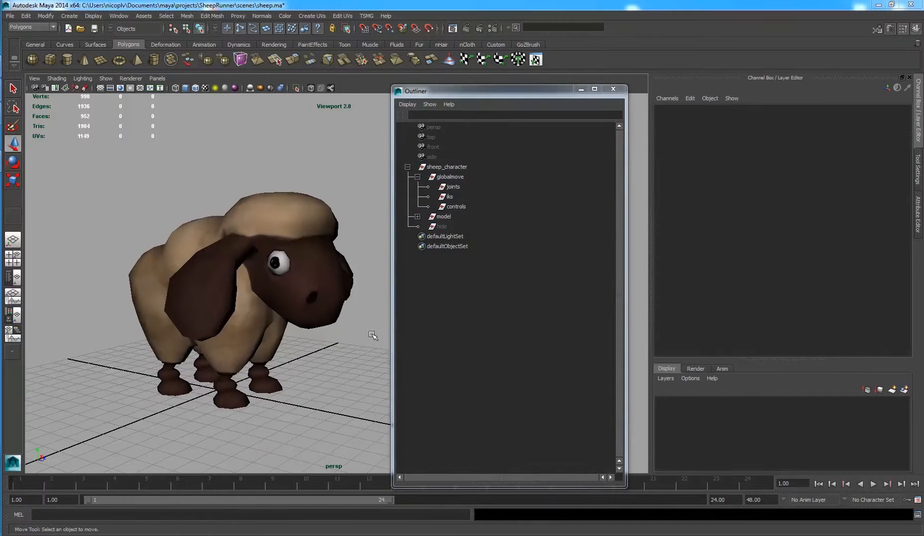
Close the Outliner and inspect the sheep mesh in the enlarged side view, with its body and legs in frame.
{"action": "left_click", "coordinate": [613, 89]}
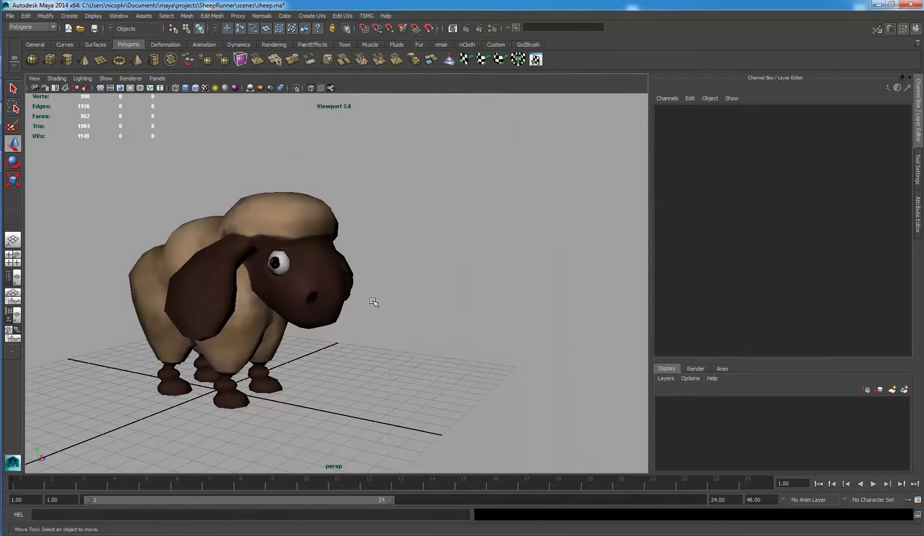
{"action": "left_click_drag", "start_coordinate": [374, 303], "coordinate": [365, 279], "text": "alt"}
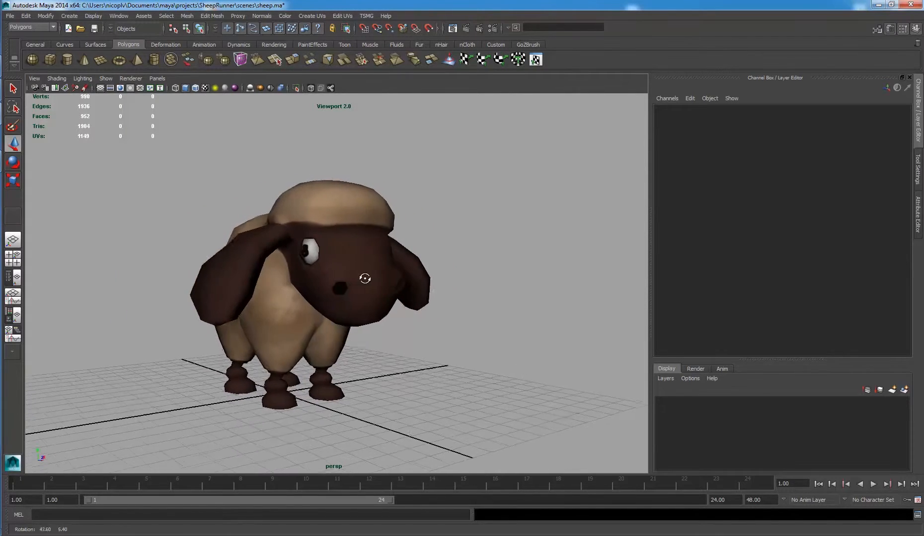
{"action": "key", "text": "space"}
{"action": "key", "text": "space"}
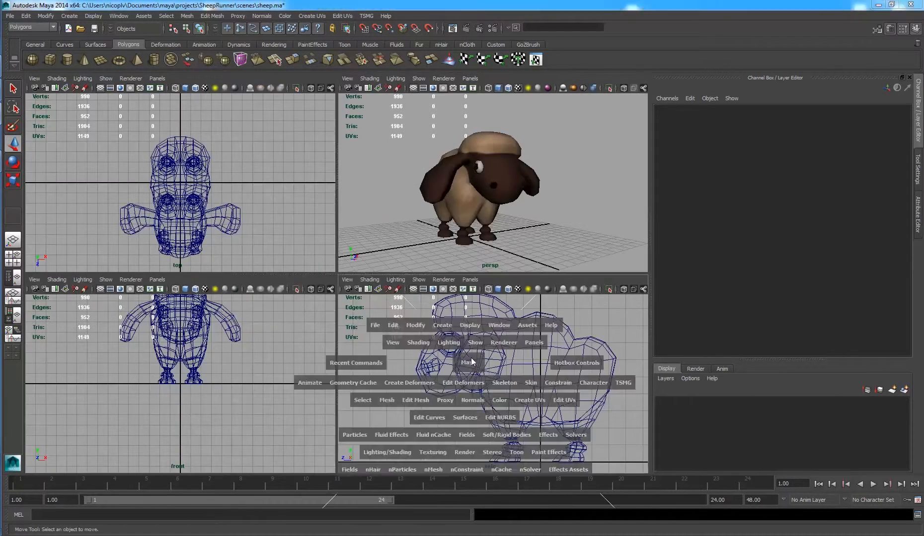
{"action": "middle_click_drag", "start_coordinate": [457, 288], "coordinate": [418, 251], "text": "alt"}
{"action": "right_click_drag", "start_coordinate": [419, 252], "coordinate": [457, 265], "text": "alt"}
{"action": "middle_click_drag", "start_coordinate": [457, 265], "coordinate": [469, 289], "text": "alt"}
{"action": "right_click_drag", "start_coordinate": [471, 291], "coordinate": [491, 295], "text": "alt"}
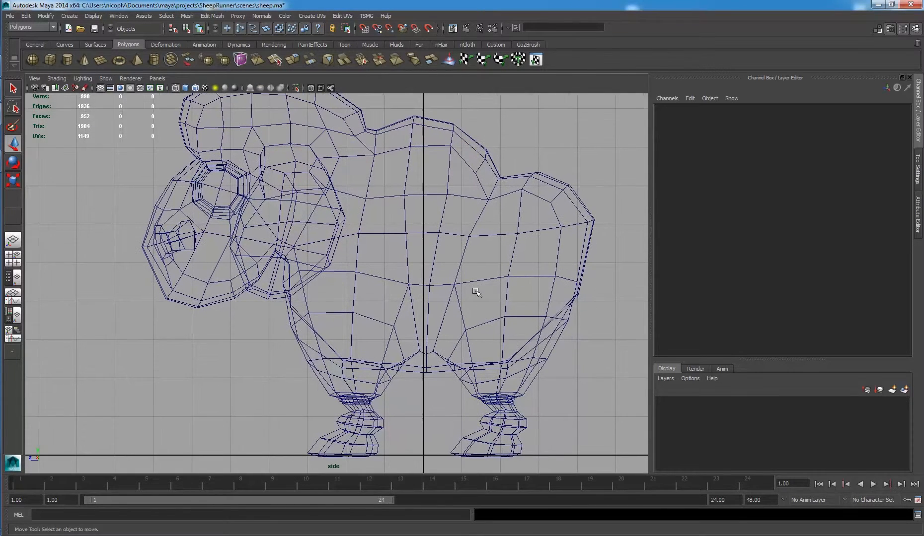
{"action": "middle_click_drag", "start_coordinate": [476, 292], "coordinate": [462, 294], "text": "alt"}
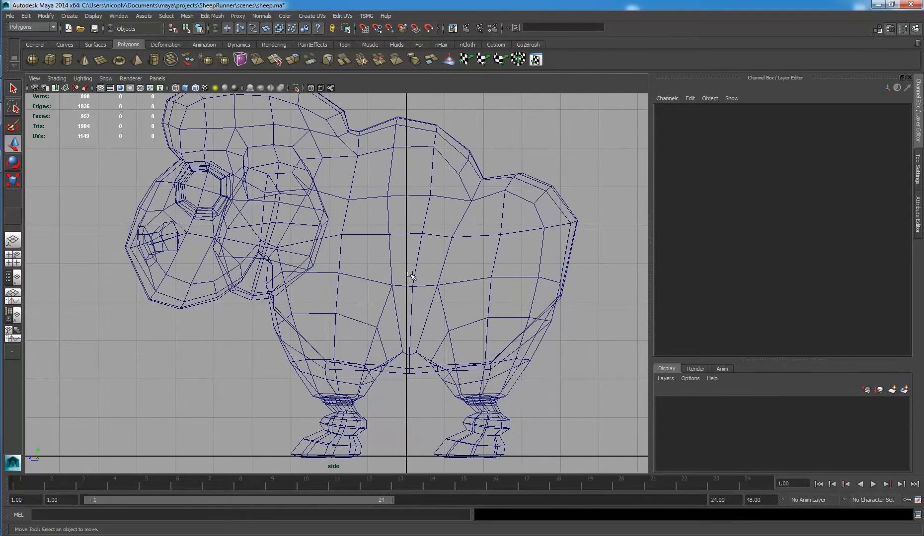
{"action": "key", "text": "space"}
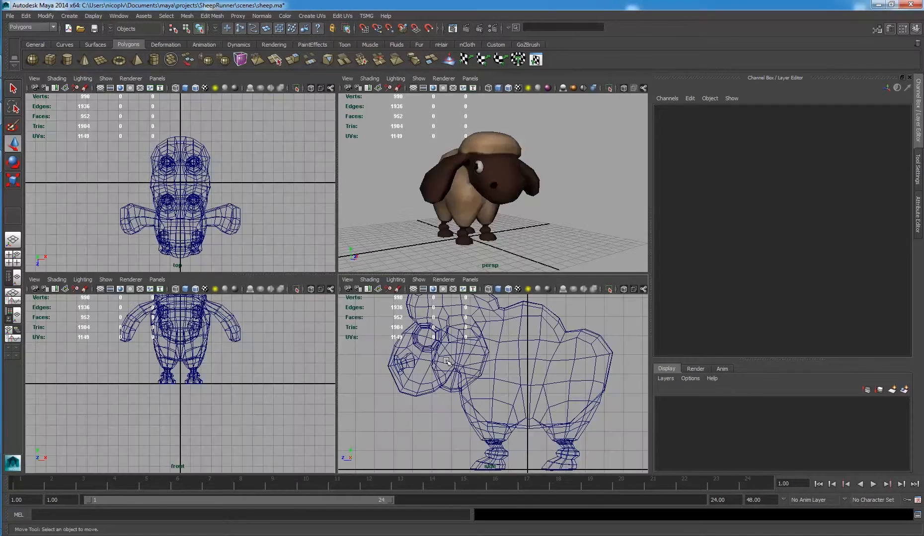
Start the Joint Tool for the sheep's front leg in the enlarged side view and display its tool settings.
{"action": "key", "text": "space"}
{"action": "scroll", "coordinate": [434, 321], "scroll_direction": "up", "scroll_amount": 3}
{"action": "middle_click_drag", "start_coordinate": [394, 295], "coordinate": [392, 297], "text": "alt"}
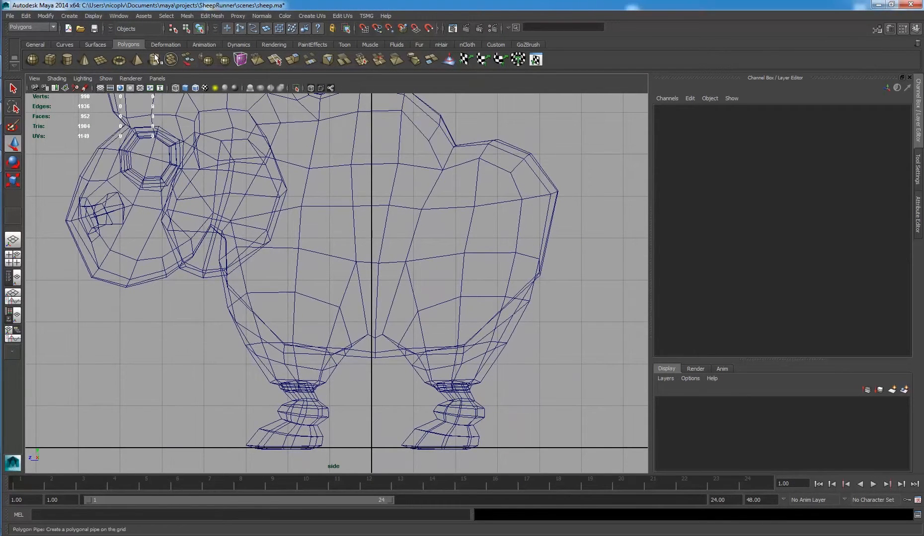
{"action": "left_click", "coordinate": [193, 45]}
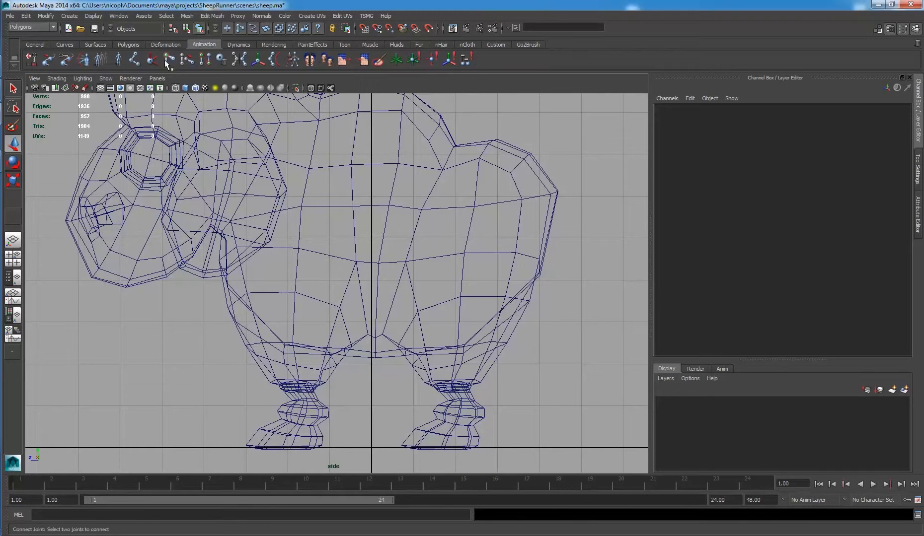
{"action": "left_click", "coordinate": [136, 63]}
{"action": "mouse_move", "coordinate": [356, 358]}
{"action": "right_mouse_down", "text": "alt"}
{"action": "mouse_move", "coordinate": [340, 334]}
{"action": "mouse_move", "coordinate": [352, 342]}
{"action": "right_mouse_up", "text": "alt"}
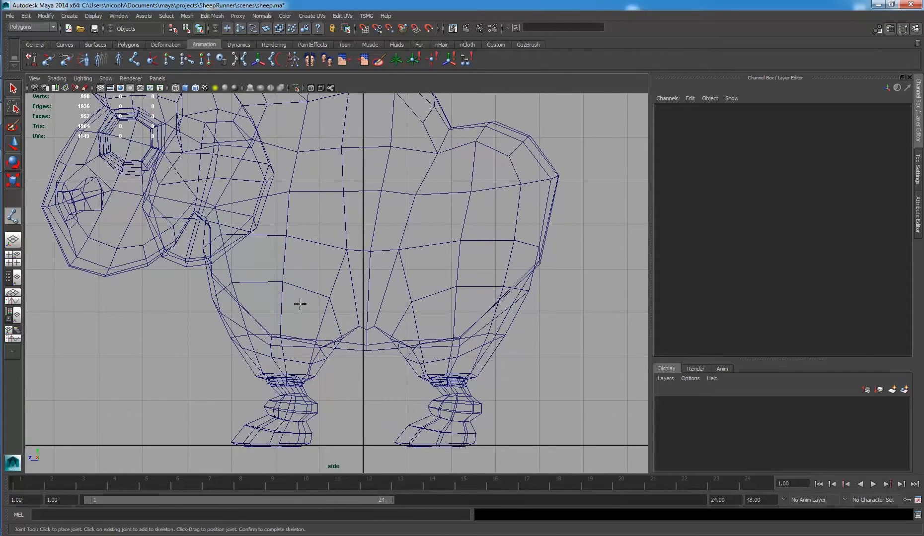
{"action": "left_click", "coordinate": [918, 172]}
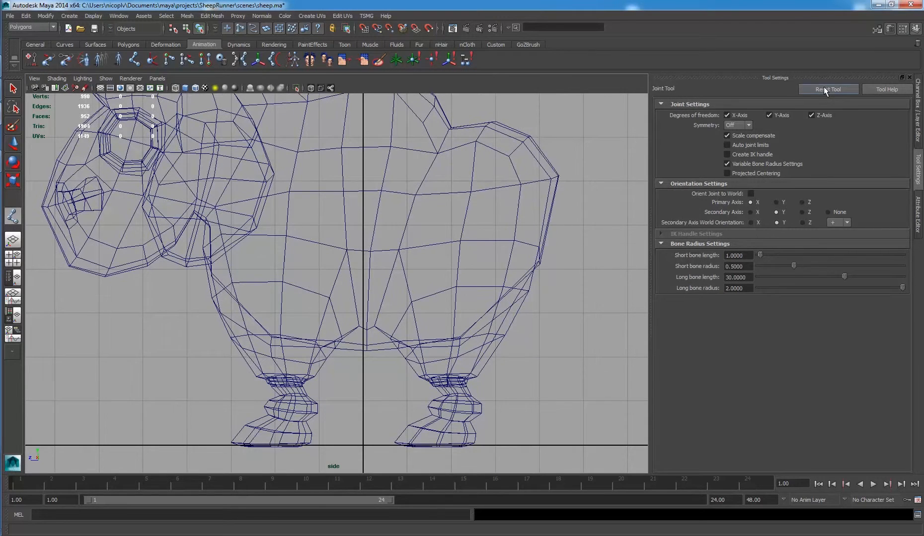
Place a three-joint chain down the front leg in side view, from the lower body through the ankle cuff to the foot.
{"action": "left_click", "coordinate": [287, 319]}
{"action": "left_click_drag", "start_coordinate": [288, 324], "coordinate": [274, 327]}
{"action": "left_click_drag", "start_coordinate": [275, 315], "coordinate": [275, 316]}
{"action": "left_click_drag", "start_coordinate": [292, 384], "coordinate": [283, 372]}
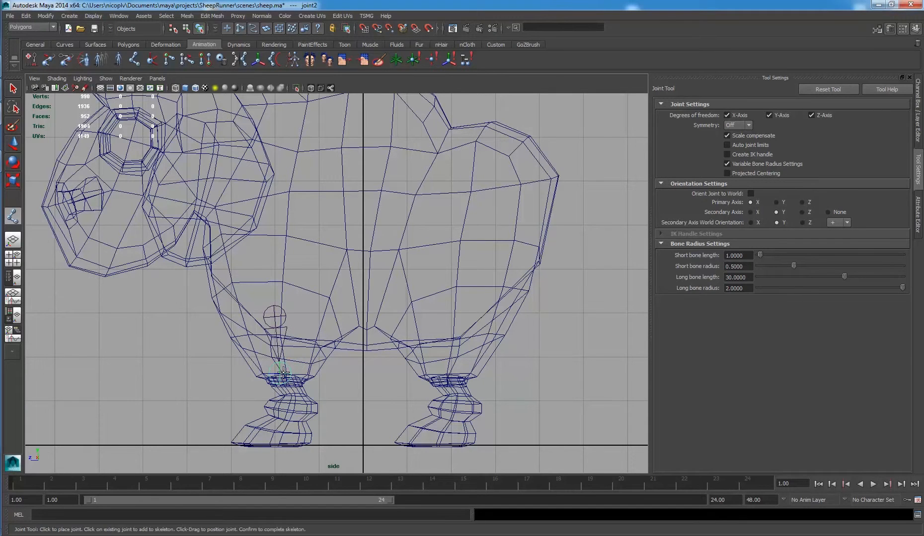
{"action": "left_click_drag", "start_coordinate": [294, 418], "coordinate": [282, 429]}
{"action": "scroll", "coordinate": [316, 400], "scroll_direction": "up", "scroll_amount": 1}
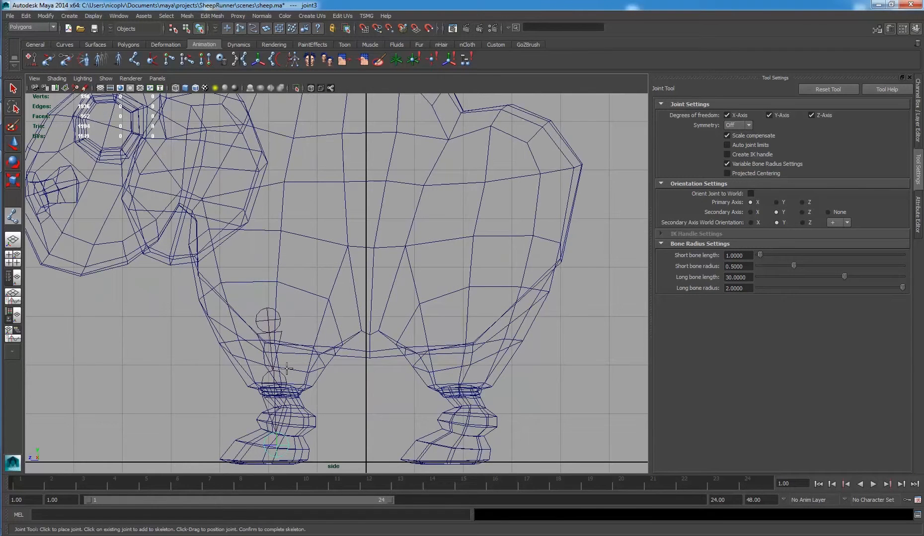
{"action": "scroll", "coordinate": [287, 368], "scroll_direction": "up", "scroll_amount": 2}
{"action": "middle_click_drag", "start_coordinate": [286, 368], "coordinate": [368, 285], "text": "alt"}
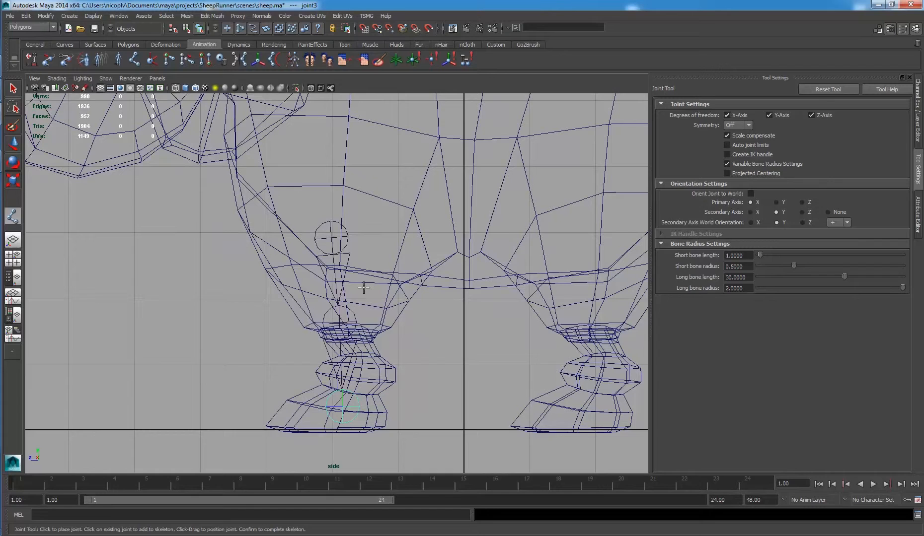
{"action": "key", "text": "Return"}
{"action": "key", "text": "w"}
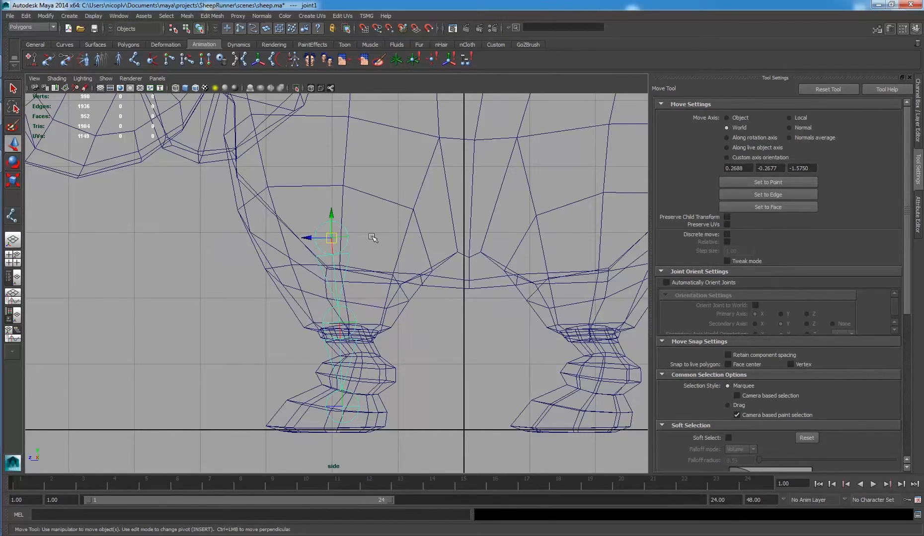
Try moving the whole front leg chain by its top joint and undo the move.
{"action": "left_click", "coordinate": [348, 242]}
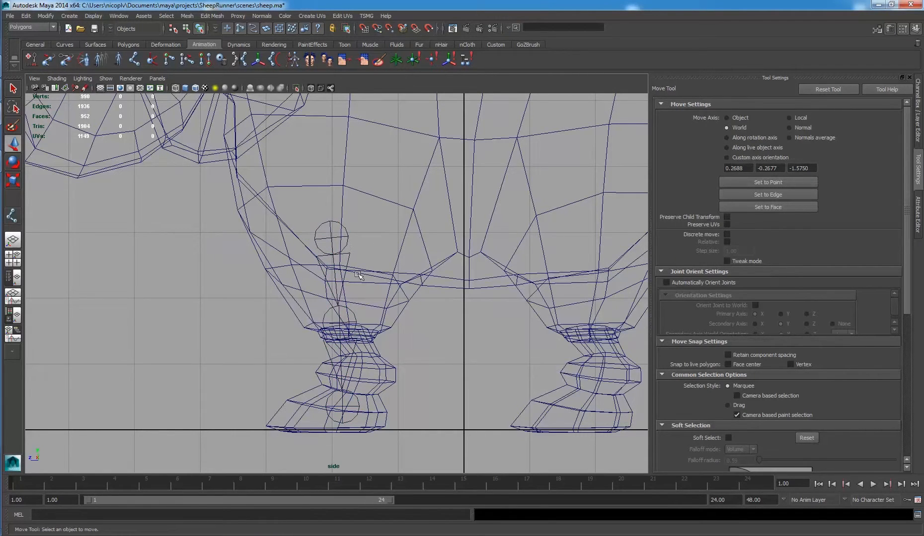
{"action": "left_click", "coordinate": [345, 237]}
{"action": "left_click", "coordinate": [353, 326]}
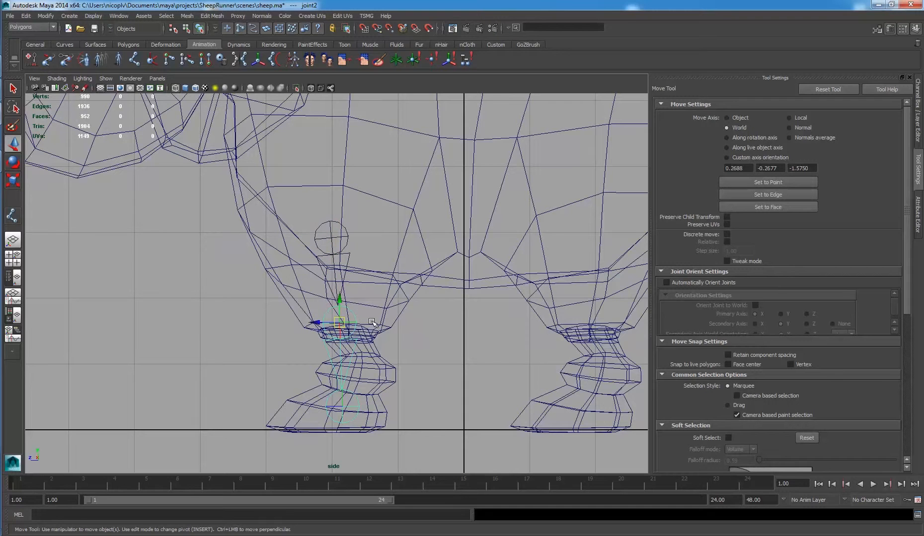
{"action": "left_click", "coordinate": [346, 238]}
{"action": "left_click_drag", "start_coordinate": [333, 242], "coordinate": [319, 222]}
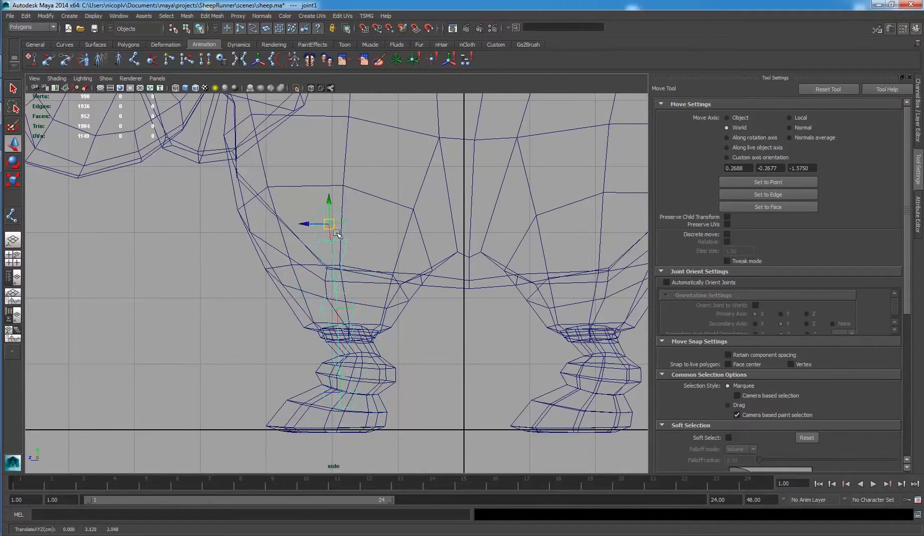
{"action": "key", "text": "ctrl+z"}
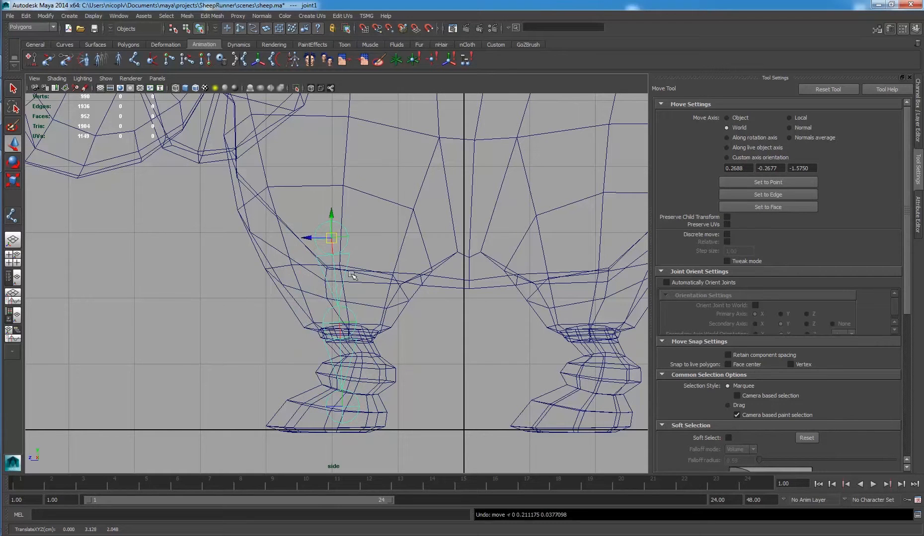
Reposition the middle joint at the ankle cuff and the top joint higher and further back in the body, without moving their child joints.
{"action": "left_click", "coordinate": [354, 327]}
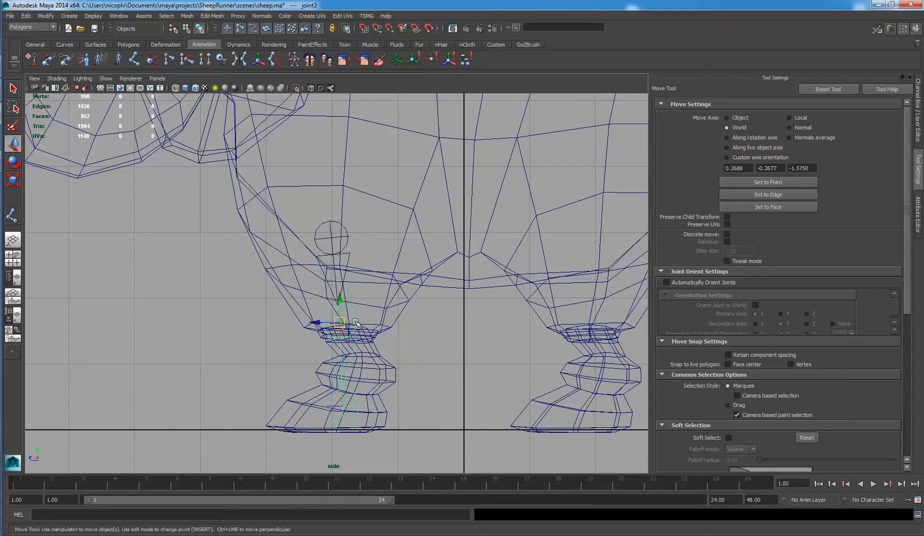
{"action": "mouse_move", "coordinate": [342, 326]}
{"action": "left_mouse_down"}
{"action": "mouse_move", "coordinate": [374, 320]}
{"action": "mouse_move", "coordinate": [403, 337]}
{"action": "mouse_move", "coordinate": [338, 323]}
{"action": "mouse_move", "coordinate": [348, 329]}
{"action": "left_mouse_up"}
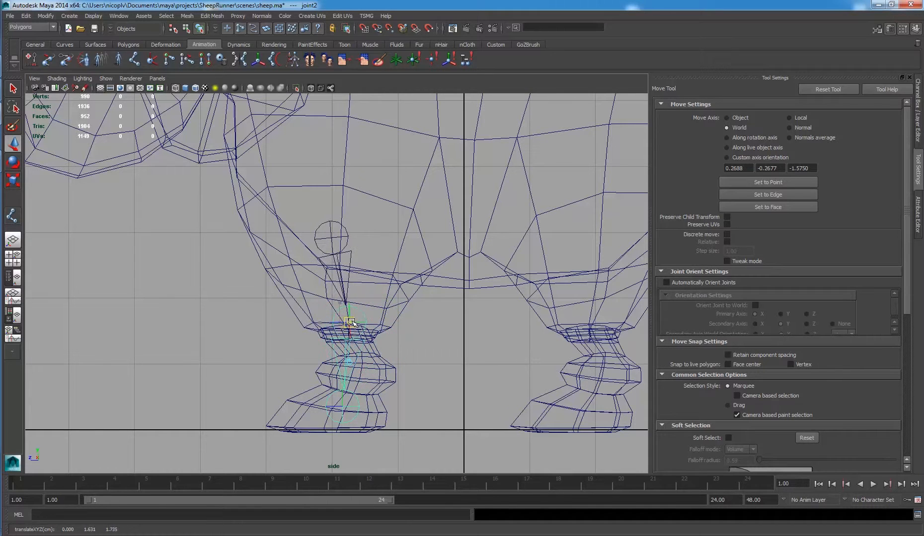
{"action": "left_click", "coordinate": [347, 253]}
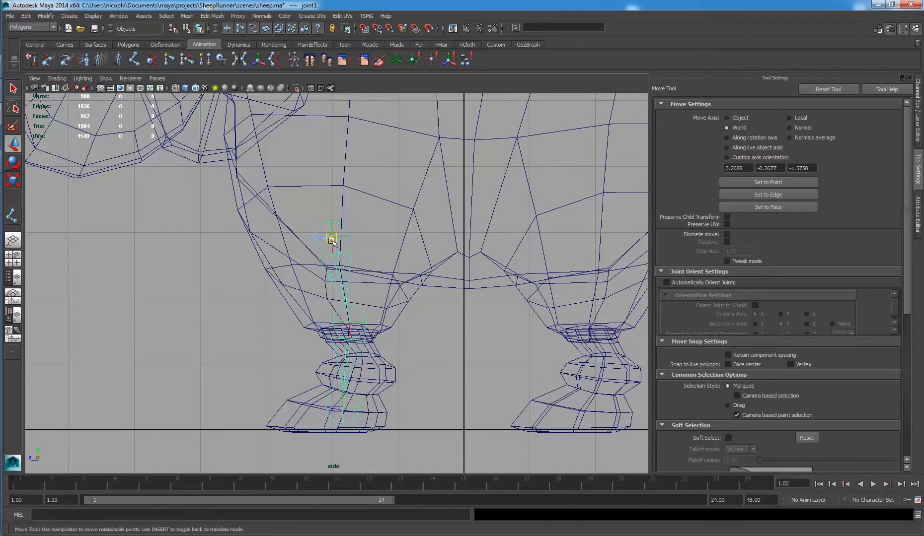
{"action": "left_click_drag", "start_coordinate": [332, 241], "coordinate": [357, 206]}
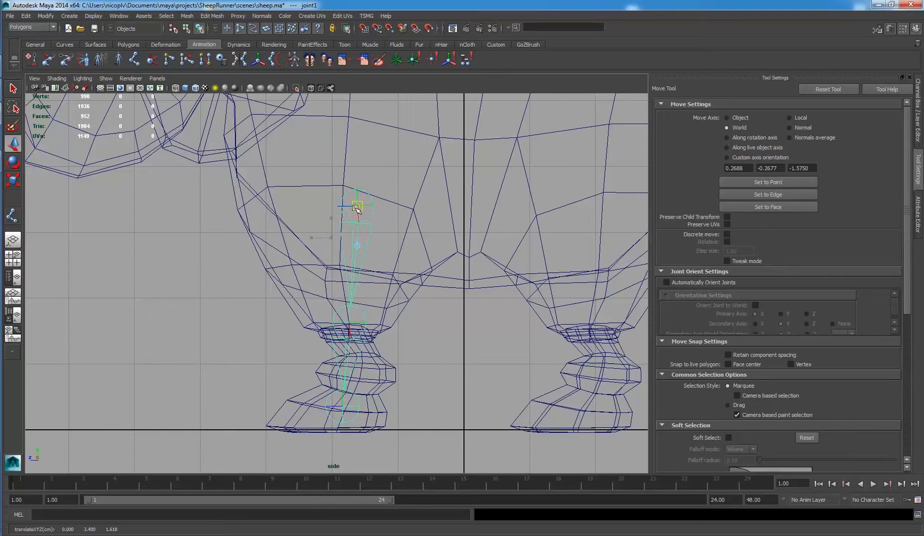
{"action": "left_click", "coordinate": [363, 316]}
{"action": "mouse_move", "coordinate": [348, 321]}
{"action": "left_mouse_down"}
{"action": "mouse_move", "coordinate": [367, 313]}
{"action": "mouse_move", "coordinate": [346, 321]}
{"action": "left_mouse_up"}
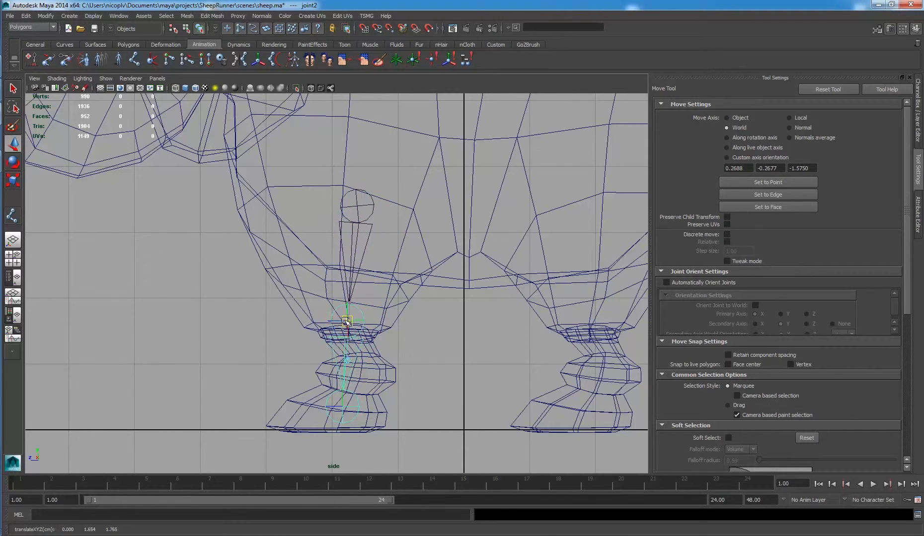
Lower the foot joint slightly and fine-tune the middle and top joints so the front leg chain fits the side view.
{"action": "left_click", "coordinate": [347, 407]}
{"action": "mouse_move", "coordinate": [346, 408]}
{"action": "left_mouse_down"}
{"action": "mouse_move", "coordinate": [355, 404]}
{"action": "mouse_move", "coordinate": [341, 416]}
{"action": "left_mouse_up"}
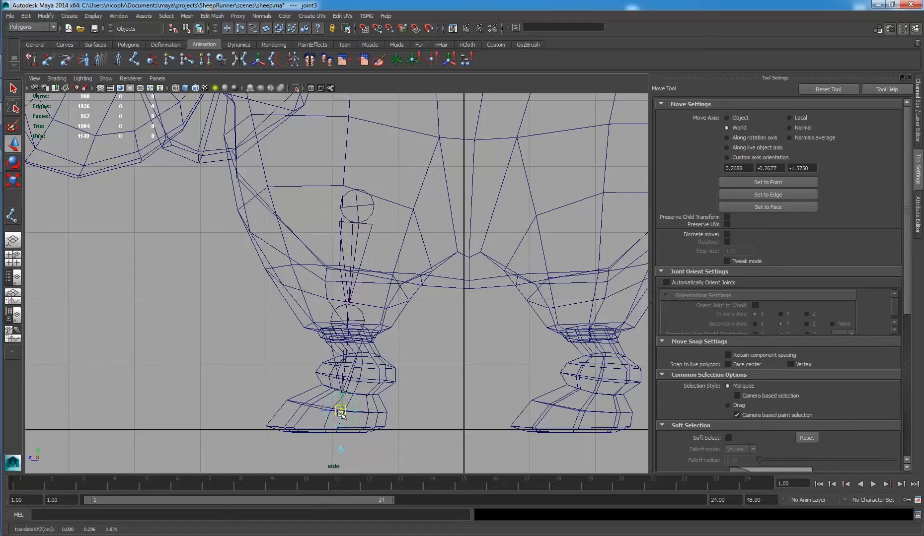
{"action": "left_click", "coordinate": [348, 318]}
{"action": "left_click_drag", "start_coordinate": [347, 319], "coordinate": [351, 324]}
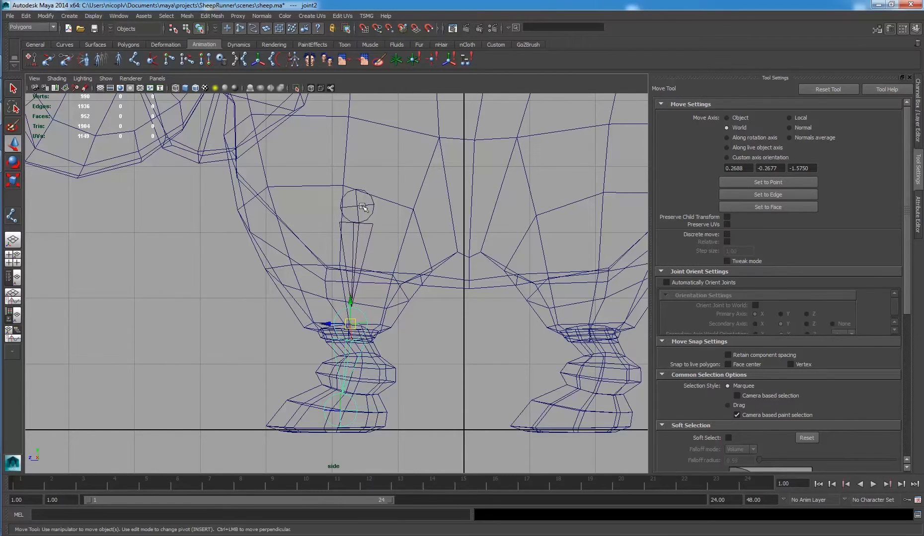
{"action": "left_click", "coordinate": [362, 208]}
{"action": "mouse_move", "coordinate": [354, 207]}
{"action": "left_mouse_down"}
{"action": "mouse_move", "coordinate": [348, 201]}
{"action": "mouse_move", "coordinate": [356, 212]}
{"action": "left_mouse_up"}
In the front view, shift the joint chain sideways into the positive X front leg and centre the middle joint at its cuff.
{"action": "key", "text": "space"}
{"action": "key", "text": "space"}
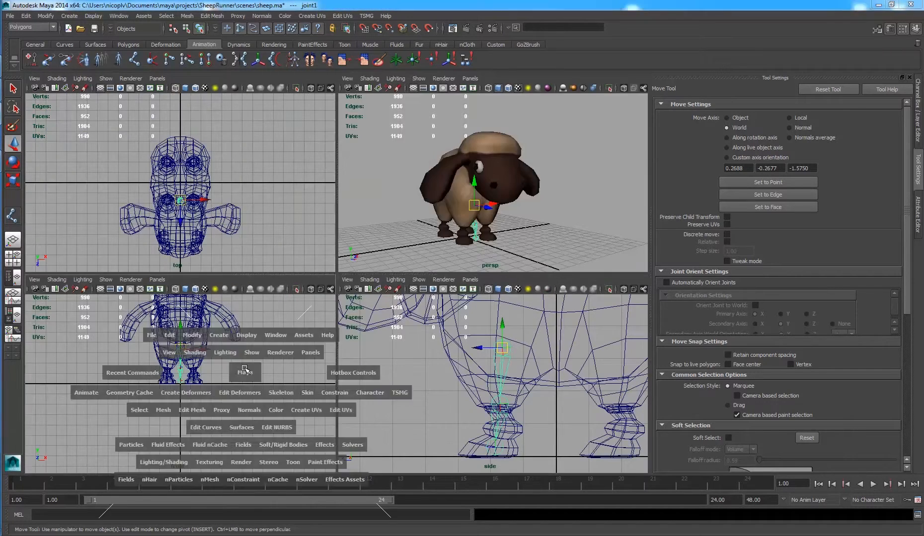
{"action": "scroll", "coordinate": [268, 305], "scroll_direction": "up", "scroll_amount": 7}
{"action": "scroll", "coordinate": [355, 223], "scroll_direction": "up", "scroll_amount": 2}
{"action": "middle_click_drag", "start_coordinate": [368, 186], "coordinate": [356, 222], "text": "alt"}
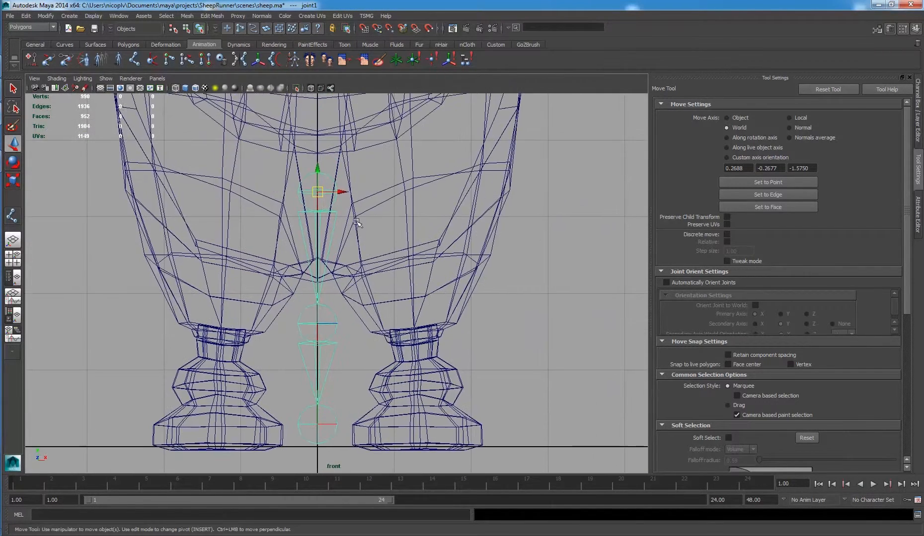
{"action": "left_click_drag", "start_coordinate": [343, 192], "coordinate": [415, 320]}
{"action": "left_click", "coordinate": [398, 322]}
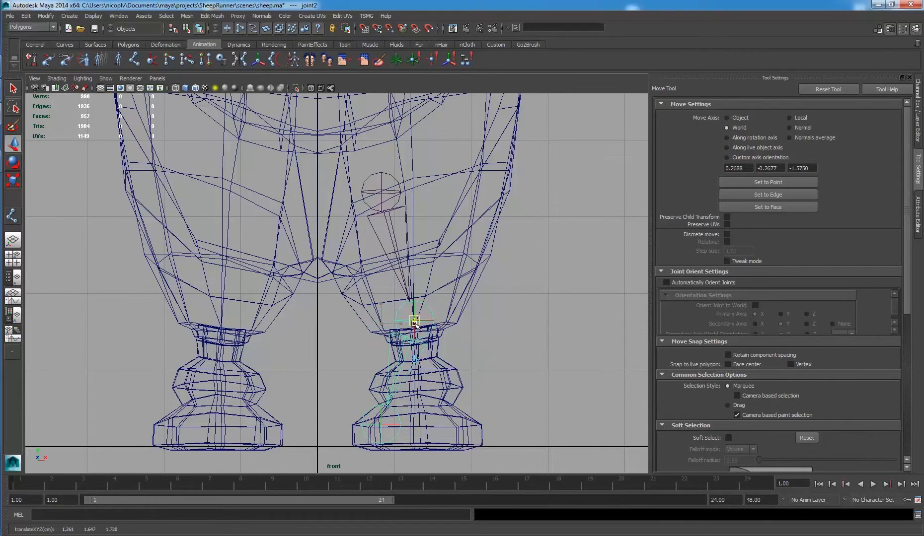
Centre the foot joint inside the front foot along X in the front view.
{"action": "left_click", "coordinate": [395, 426]}
{"action": "left_click", "coordinate": [395, 419]}
{"action": "left_click", "coordinate": [398, 417]}
{"action": "key", "text": "Insert"}
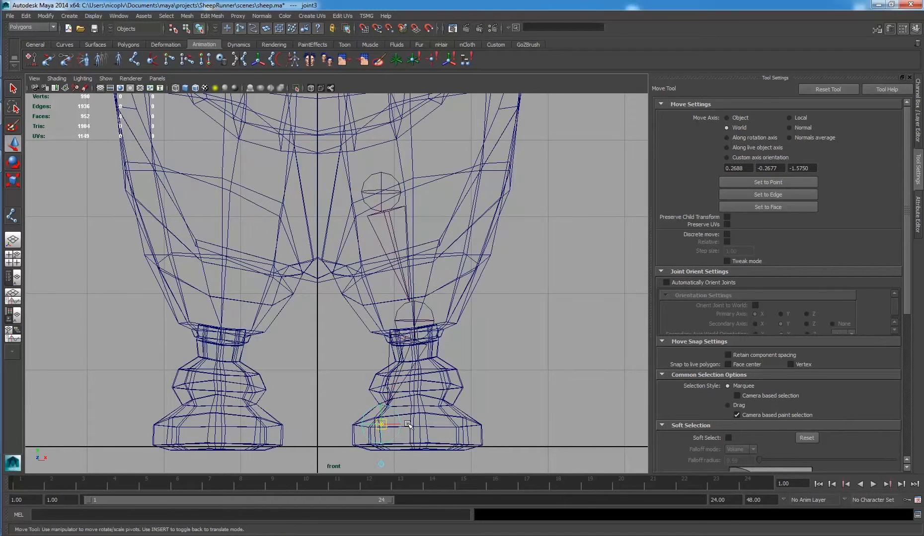
{"action": "left_click", "coordinate": [455, 436]}
{"action": "key", "text": "ctrl+z"}
{"action": "key", "text": "d"}
{"action": "left_click_drag", "start_coordinate": [397, 426], "coordinate": [434, 432]}
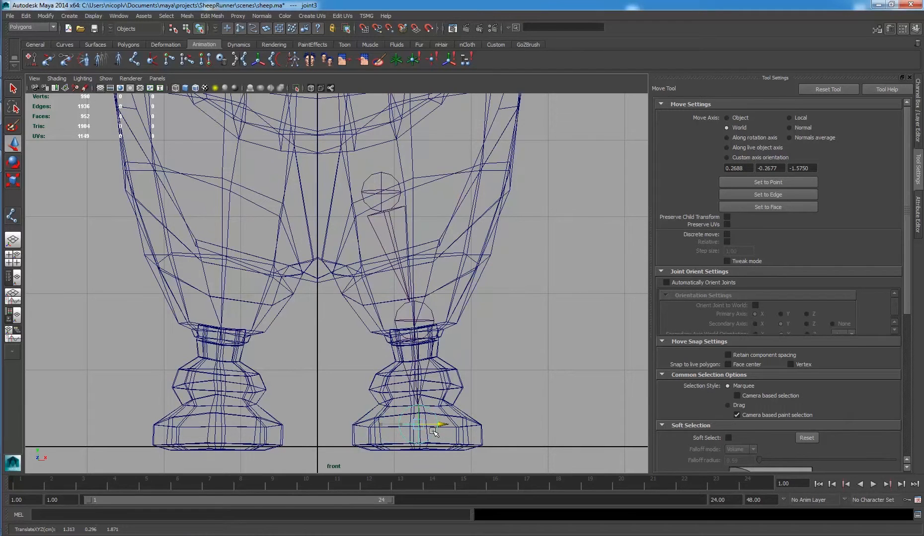
Nudge the middle joint at the cuff and move the top joint outward and slightly up in the front view.
{"action": "left_click", "coordinate": [431, 315]}
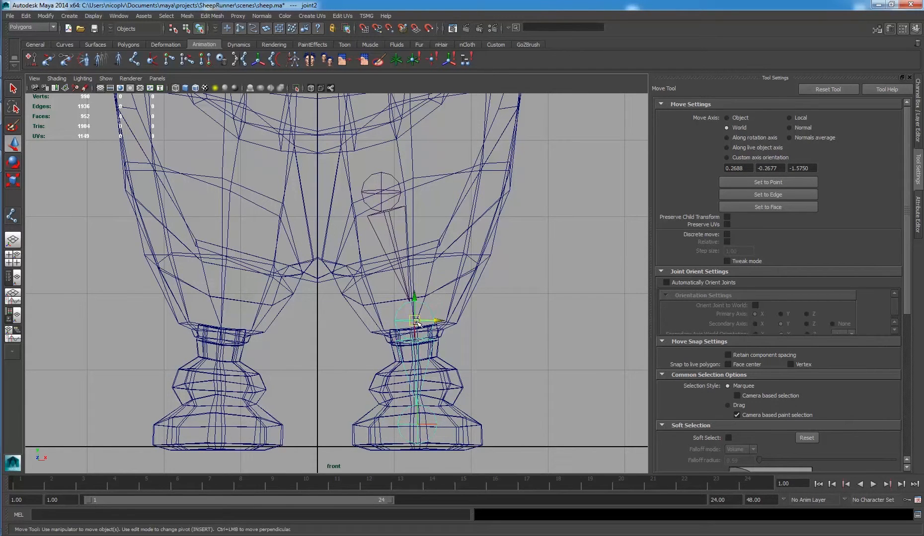
{"action": "left_click", "coordinate": [416, 322]}
{"action": "key", "text": "d"}
{"action": "left_click_drag", "start_coordinate": [416, 324], "coordinate": [417, 324]}
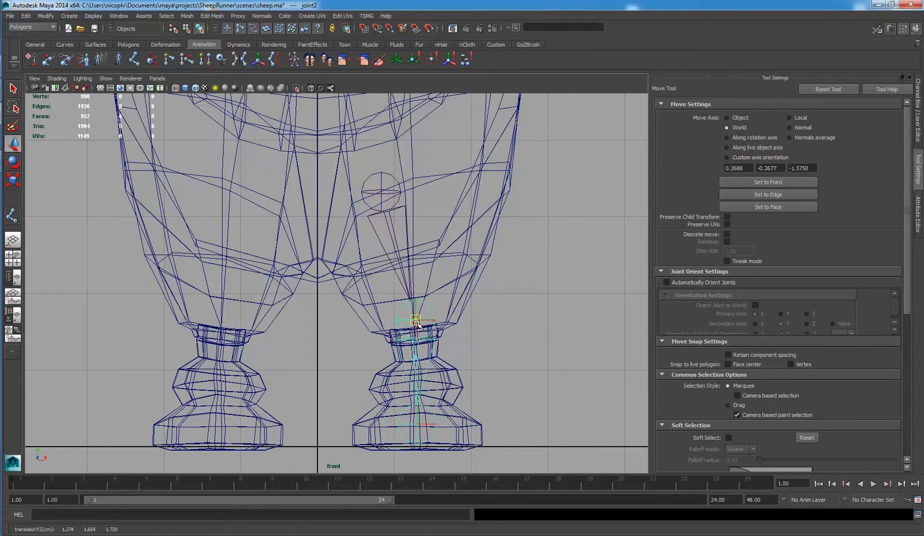
{"action": "left_click", "coordinate": [399, 201]}
{"action": "key", "text": "d"}
{"action": "left_click_drag", "start_coordinate": [381, 192], "coordinate": [396, 186]}
Turn on X-ray display of joints in the perspective view and inspect the chain inside the front leg.
{"action": "key", "text": "space"}
{"action": "left_click_drag", "start_coordinate": [460, 243], "coordinate": [449, 221]}
{"action": "mouse_move", "coordinate": [328, 218]}
{"action": "left_mouse_down", "text": "alt"}
{"action": "mouse_move", "coordinate": [260, 221]}
{"action": "mouse_move", "coordinate": [231, 254]}
{"action": "mouse_move", "coordinate": [269, 249]}
{"action": "mouse_move", "coordinate": [246, 305]}
{"action": "mouse_move", "coordinate": [315, 321]}
{"action": "left_mouse_up", "text": "alt"}
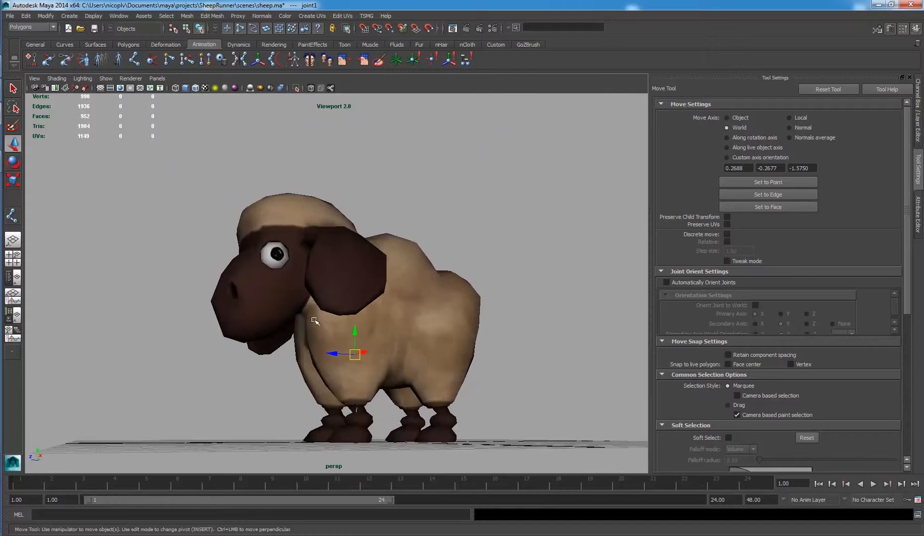
{"action": "left_click_drag", "start_coordinate": [408, 315], "coordinate": [313, 125], "text": "alt"}
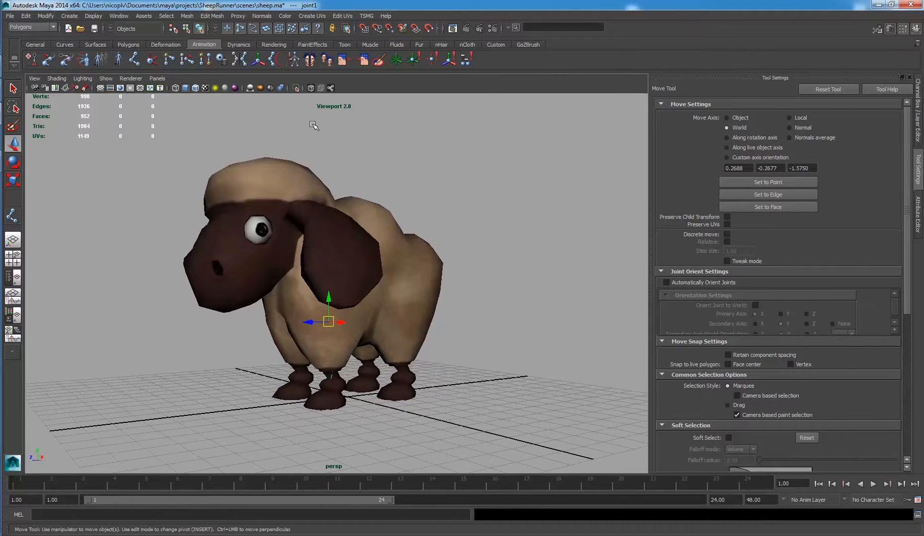
{"action": "left_click", "coordinate": [332, 89]}
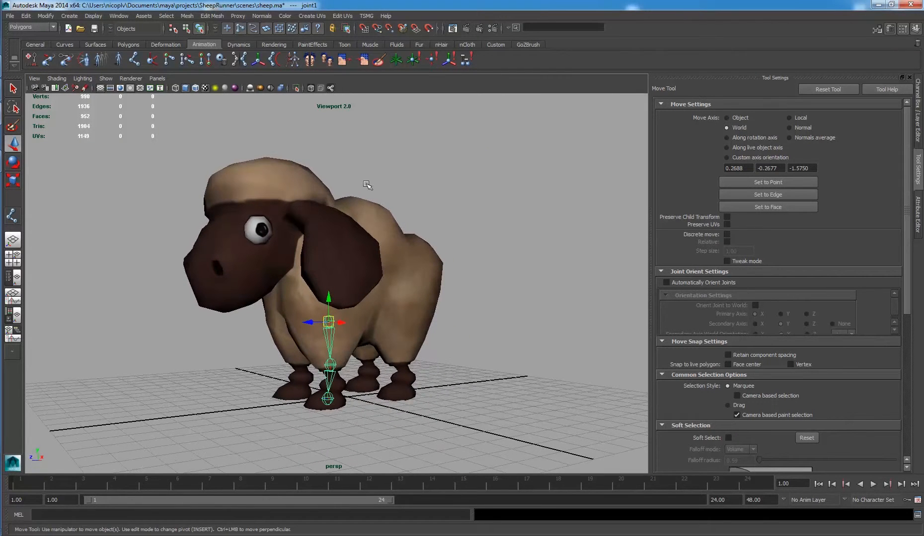
{"action": "left_click_drag", "start_coordinate": [419, 253], "coordinate": [360, 299], "text": "alt"}
{"action": "left_click", "coordinate": [367, 281]}
{"action": "scroll", "coordinate": [367, 290], "scroll_direction": "up", "scroll_amount": 3}
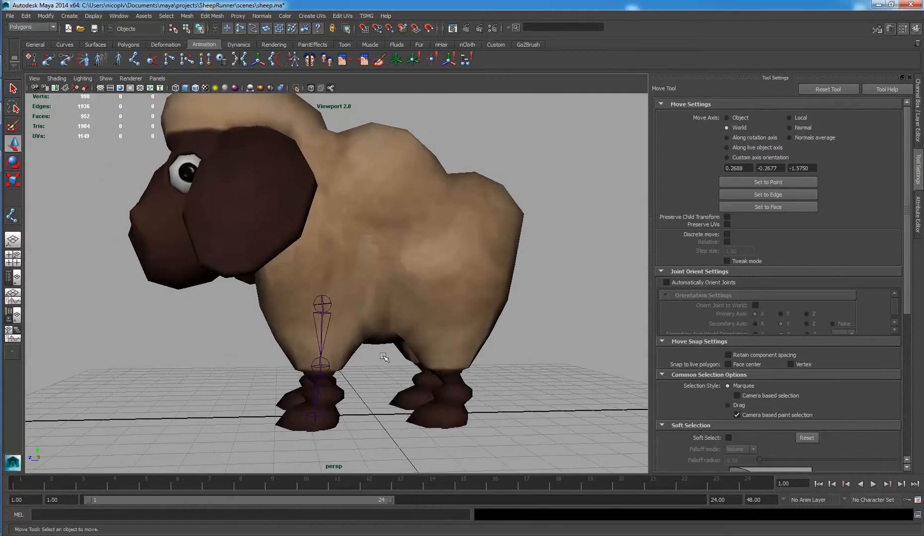
Duplicate the front leg joint chain, move the copy to the hind leg in side view, and align its middle and foot joints.
{"action": "key", "text": "space"}
{"action": "left_click", "coordinate": [503, 346]}
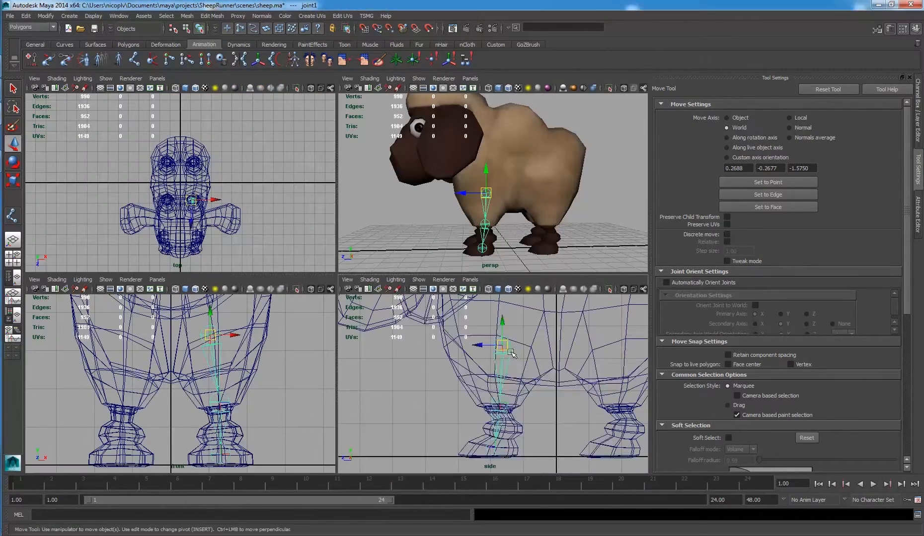
{"action": "key", "text": "space"}
{"action": "key", "text": "ctrl+d"}
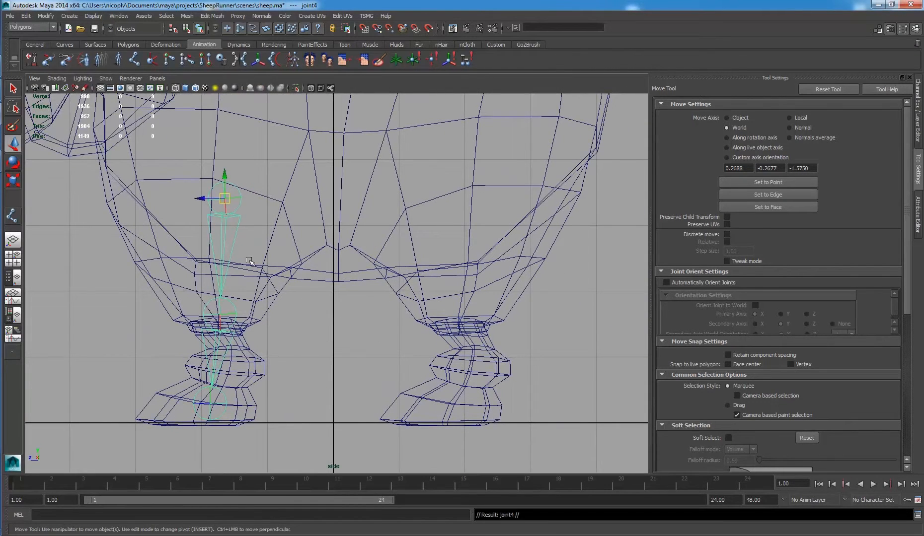
{"action": "left_click_drag", "start_coordinate": [199, 198], "coordinate": [465, 186]}
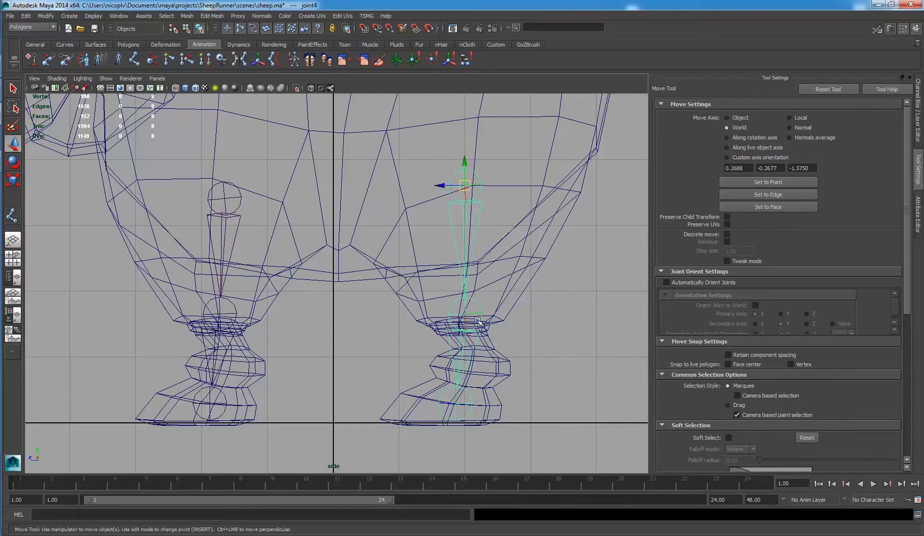
{"action": "left_click", "coordinate": [478, 322]}
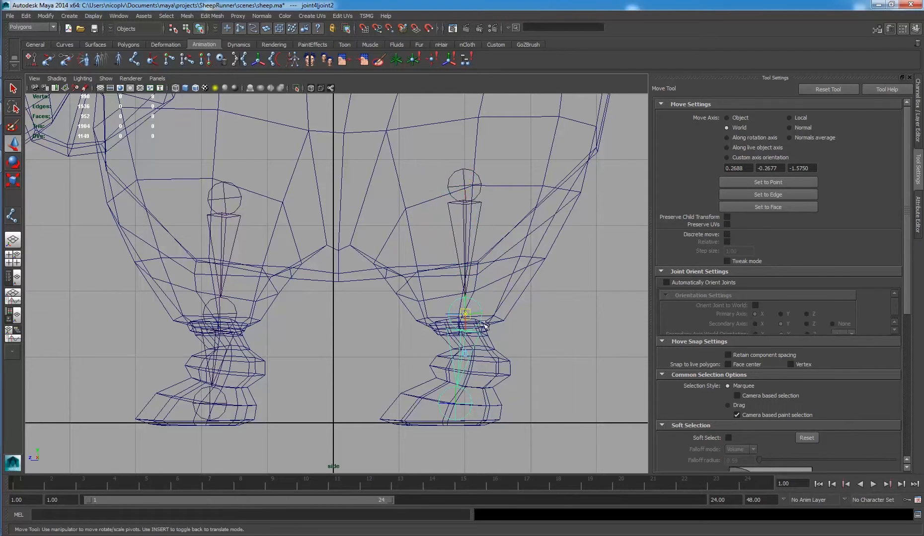
{"action": "left_click", "coordinate": [471, 404]}
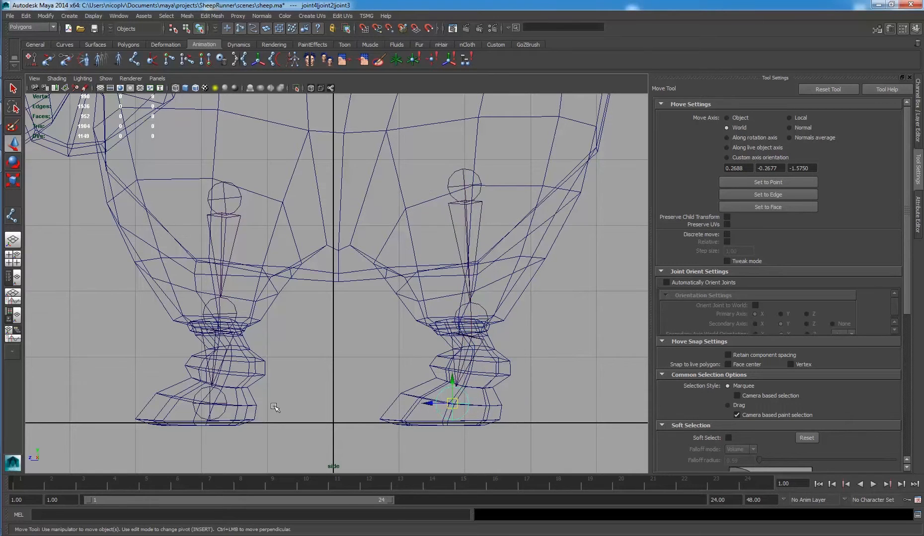
Shift the front leg's foot joint toward the toe and centre its middle joint at the cuff in the side view.
{"action": "left_click", "coordinate": [225, 405]}
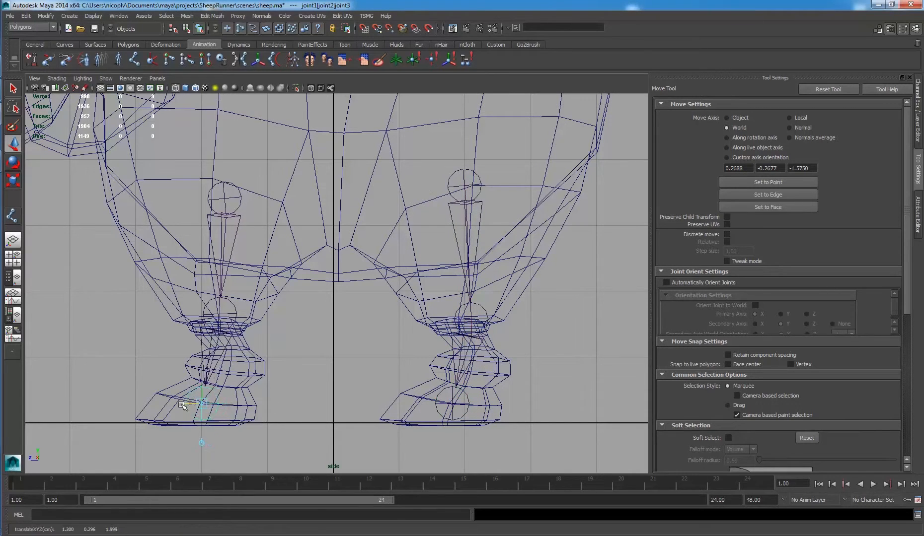
{"action": "left_click", "coordinate": [233, 311]}
{"action": "left_click", "coordinate": [230, 309]}
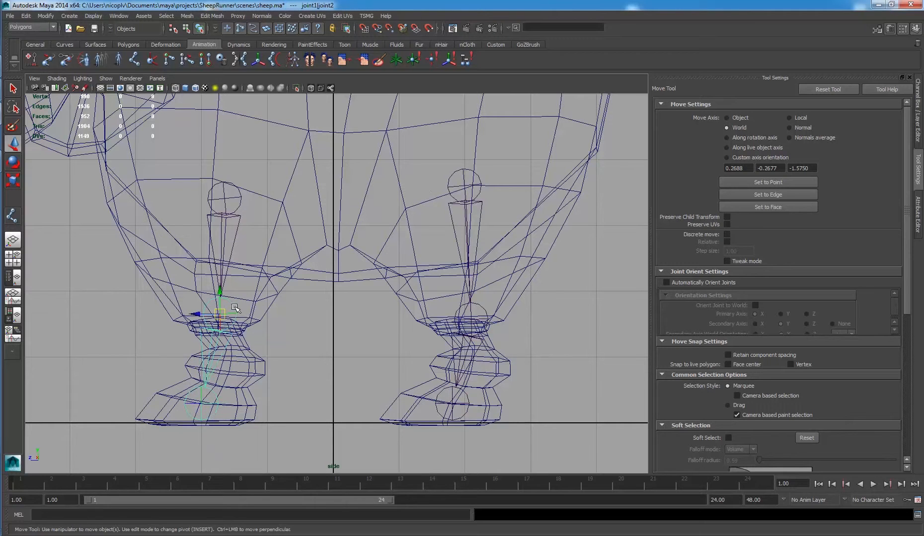
{"action": "key", "text": "d"}
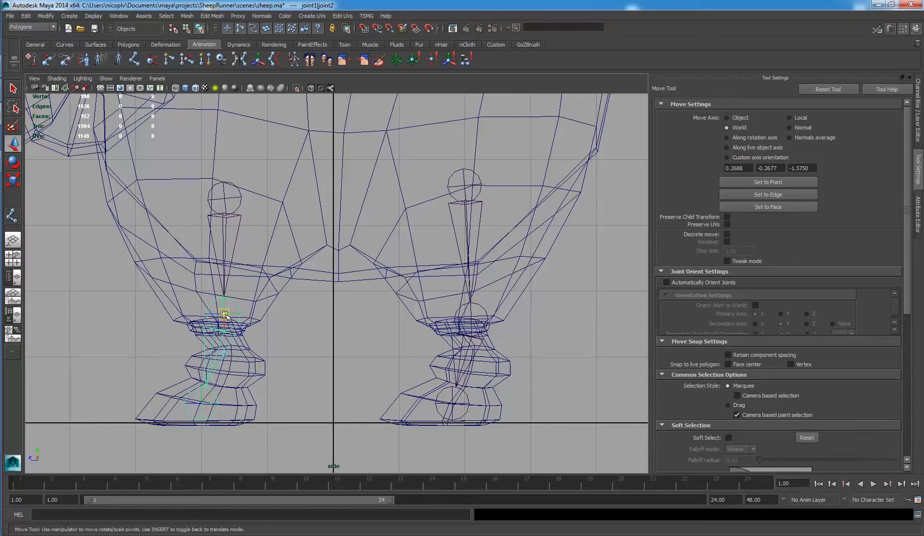
{"action": "left_click_drag", "start_coordinate": [225, 314], "coordinate": [222, 318]}
{"action": "left_click", "coordinate": [331, 341]}
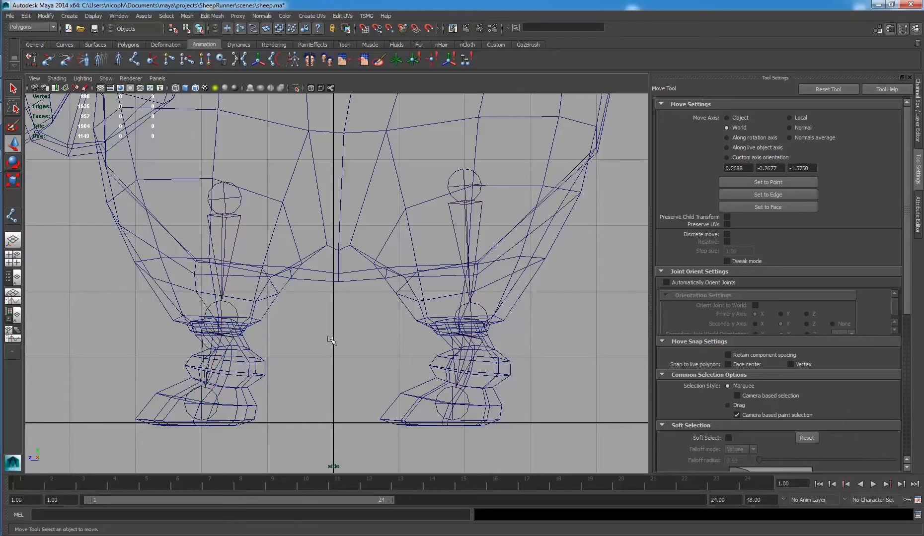
Inspect the front and hind leg joint chains from several angles in the perspective view.
{"action": "key", "text": "space"}
{"action": "key", "text": "space"}
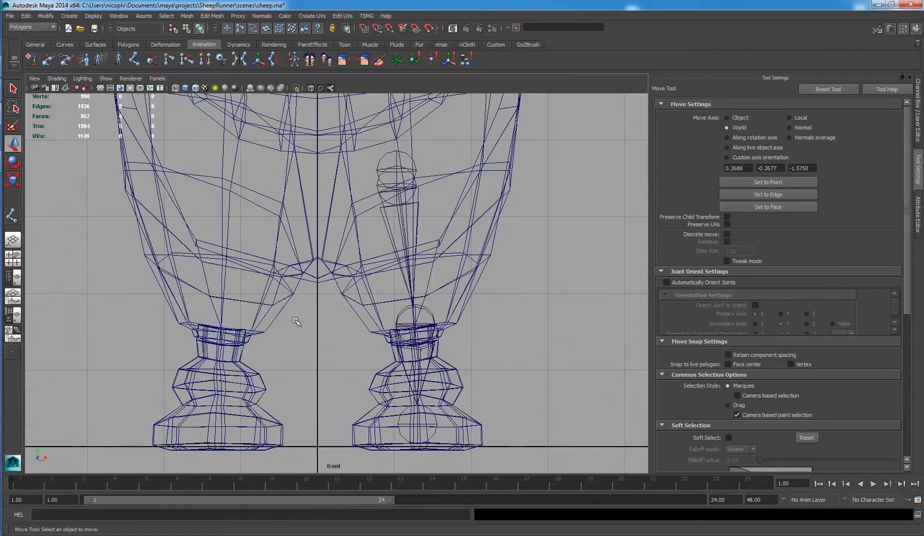
{"action": "key", "text": "space"}
{"action": "key", "text": "space"}
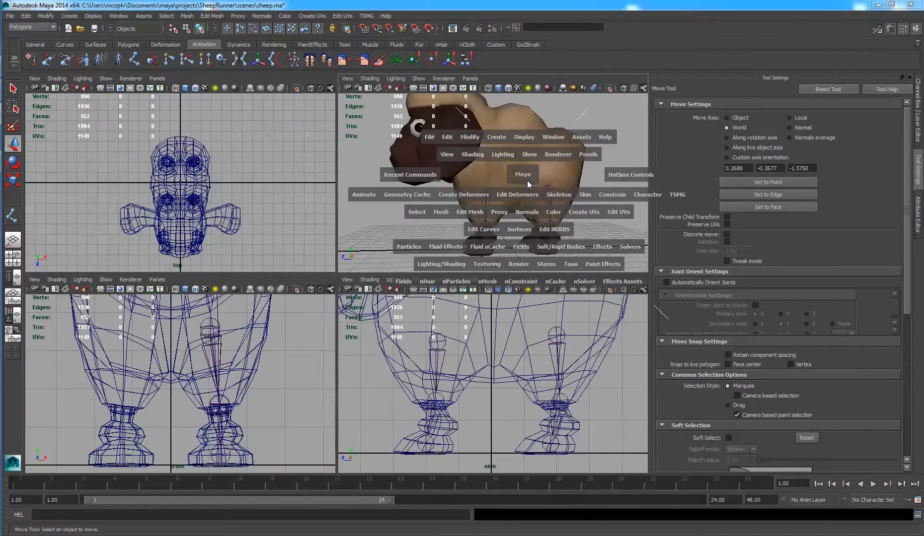
{"action": "left_click_drag", "start_coordinate": [526, 203], "coordinate": [370, 218], "text": "alt"}
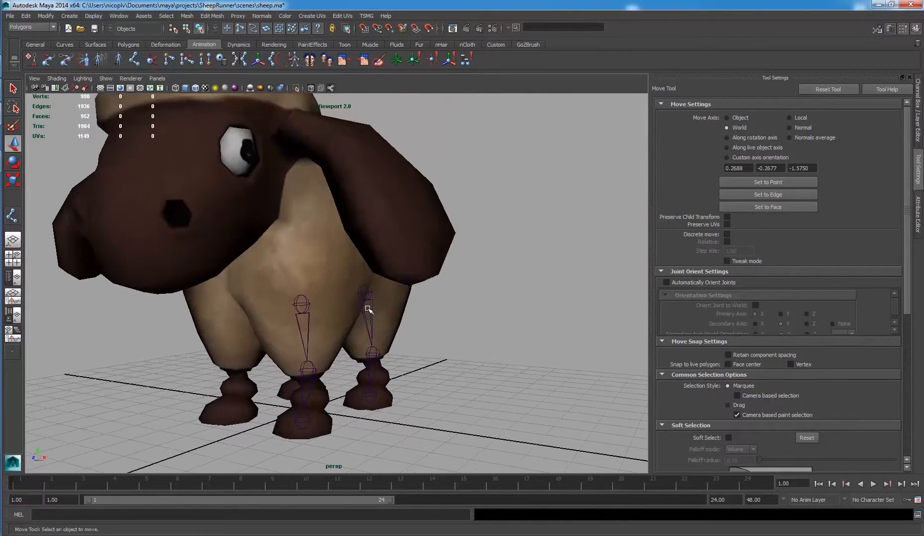
{"action": "left_click_drag", "start_coordinate": [388, 345], "coordinate": [362, 343], "text": "alt"}
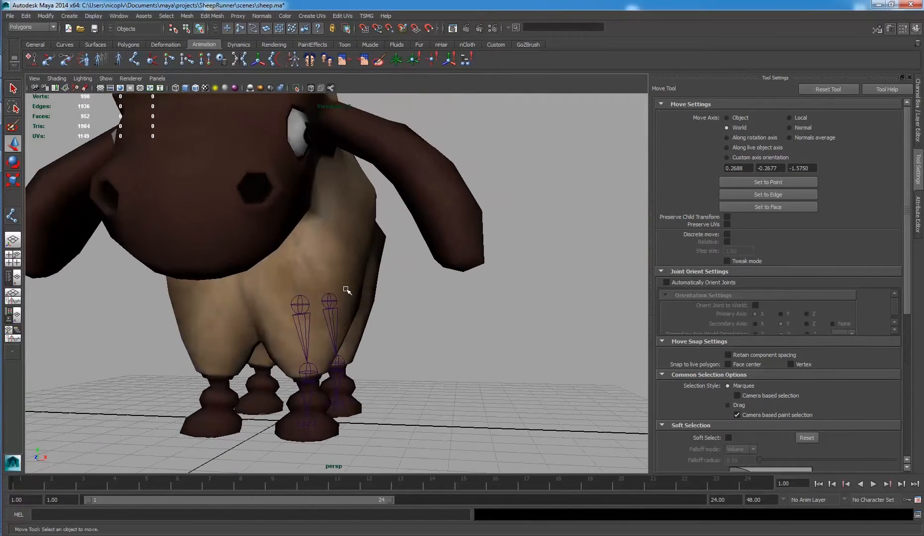
{"action": "scroll", "coordinate": [347, 289], "scroll_direction": "down", "scroll_amount": 3}
{"action": "middle_click_drag", "start_coordinate": [346, 289], "coordinate": [409, 308], "text": "alt"}
{"action": "left_click_drag", "start_coordinate": [408, 307], "coordinate": [324, 297], "text": "alt"}
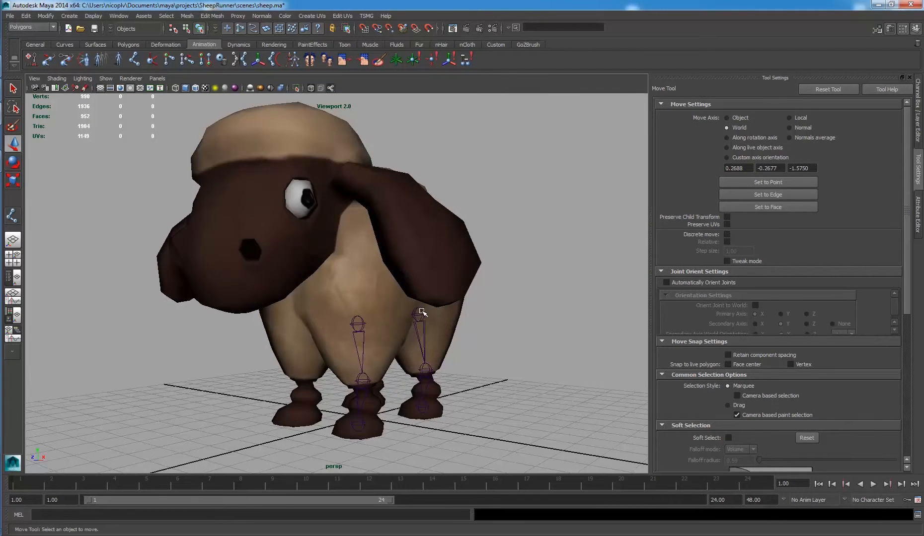
{"action": "left_click_drag", "start_coordinate": [422, 312], "coordinate": [385, 367], "text": "alt"}
Create a three-joint chain in the front view from the ear's base through its bend to its tip.
{"action": "key", "text": "space"}
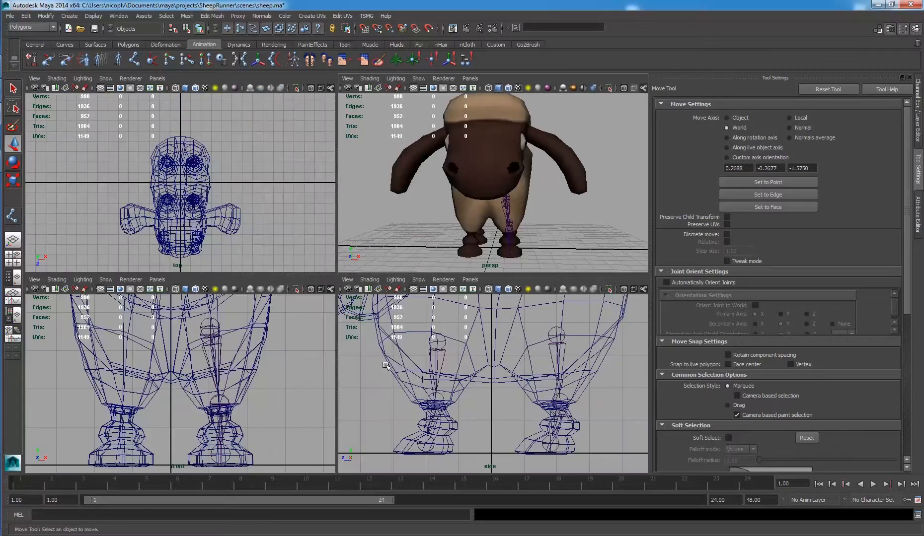
{"action": "key", "text": "space"}
{"action": "scroll", "coordinate": [330, 299], "scroll_direction": "down", "scroll_amount": 6}
{"action": "middle_click_drag", "start_coordinate": [434, 118], "coordinate": [391, 236], "text": "alt"}
{"action": "scroll", "coordinate": [389, 236], "scroll_direction": "up", "scroll_amount": 1}
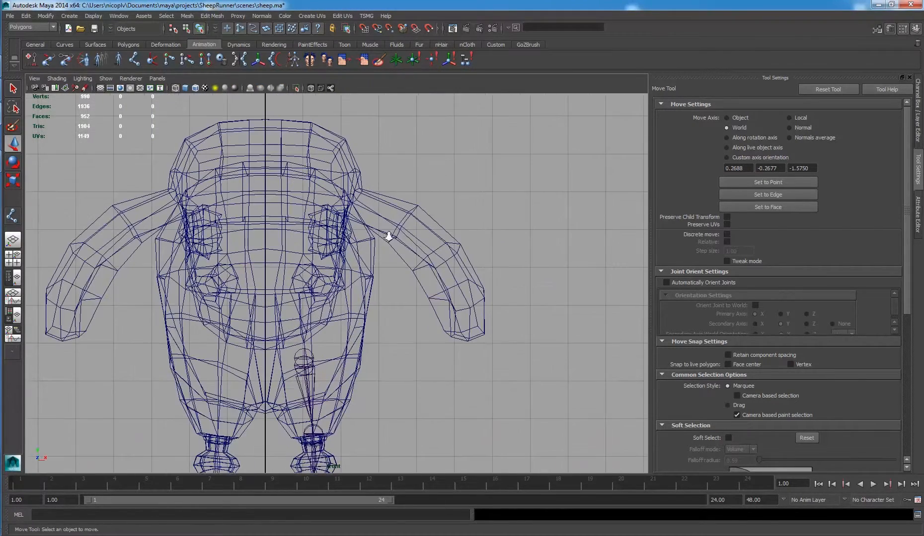
{"action": "scroll", "coordinate": [389, 236], "scroll_direction": "up", "scroll_amount": 3}
{"action": "left_click", "coordinate": [133, 61]}
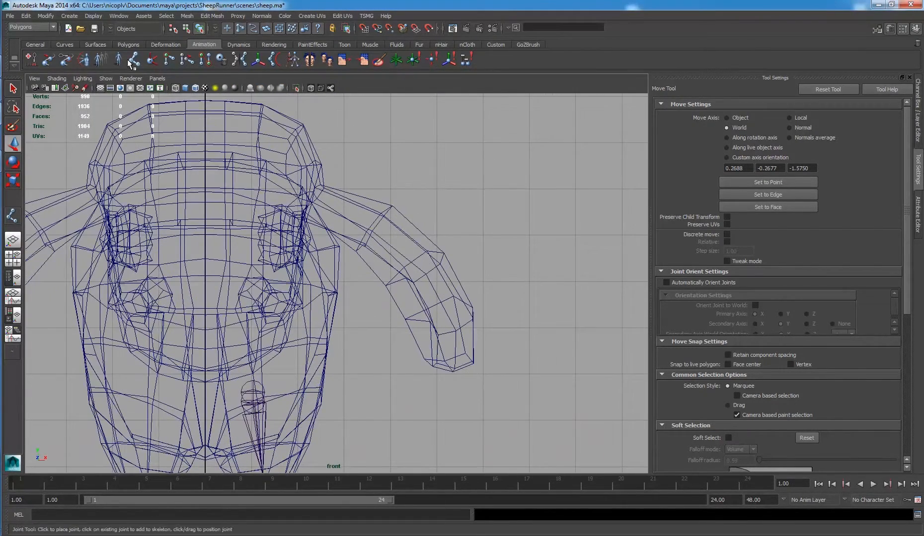
{"action": "left_click", "coordinate": [132, 63]}
{"action": "left_click", "coordinate": [292, 194]}
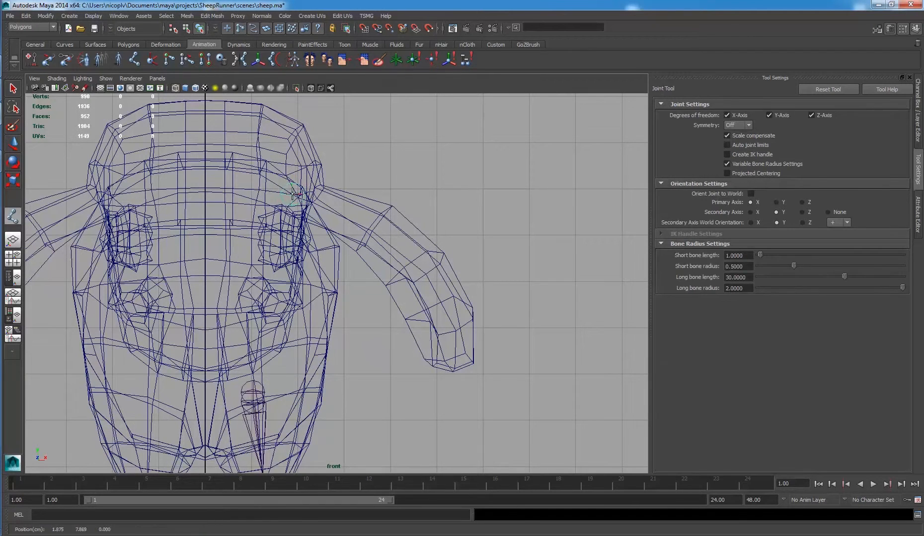
{"action": "left_click", "coordinate": [409, 252]}
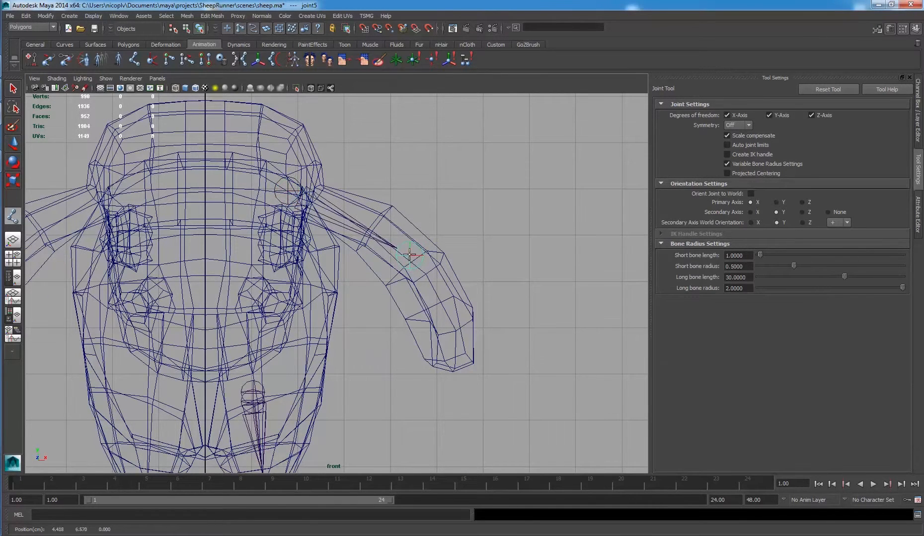
{"action": "left_click", "coordinate": [463, 356]}
{"action": "left_click", "coordinate": [460, 357]}
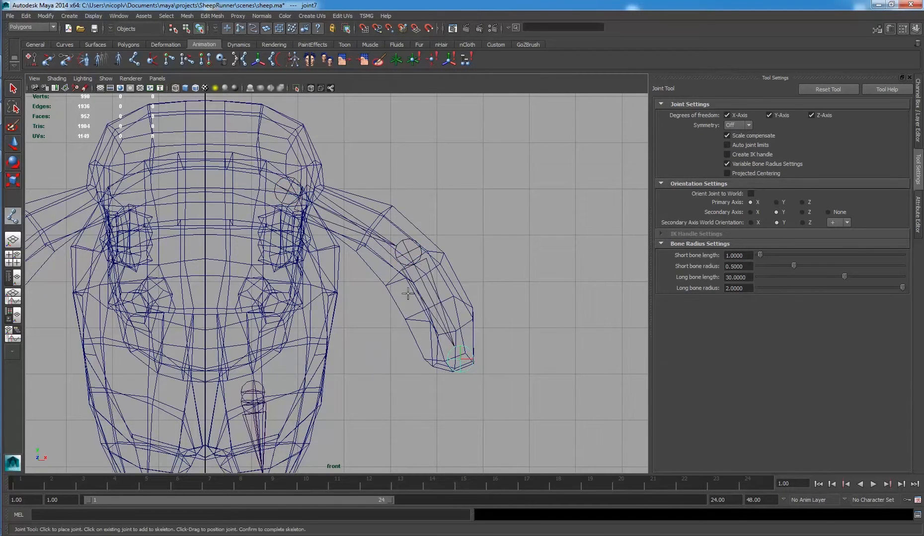
{"action": "key", "text": "Return"}
Move the whole ear joint chain forward along Z to the ear's base in the side view, at about Z 3.6.
{"action": "key", "text": "space"}
{"action": "key", "text": "space"}
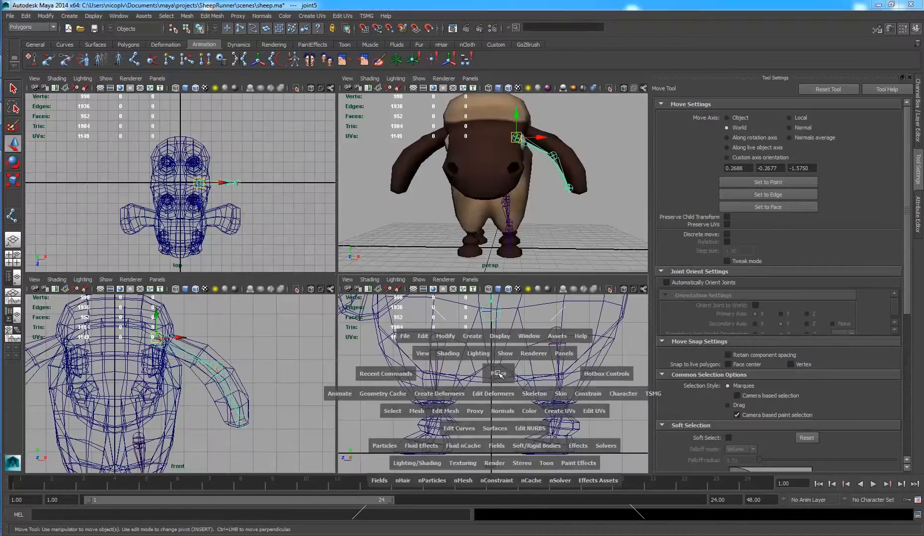
{"action": "middle_click_drag", "start_coordinate": [351, 259], "coordinate": [403, 331], "text": "alt"}
{"action": "scroll", "coordinate": [403, 331], "scroll_direction": "down", "scroll_amount": 5}
{"action": "middle_click_drag", "start_coordinate": [335, 229], "coordinate": [413, 329], "text": "alt"}
{"action": "scroll", "coordinate": [413, 329], "scroll_direction": "up", "scroll_amount": 1}
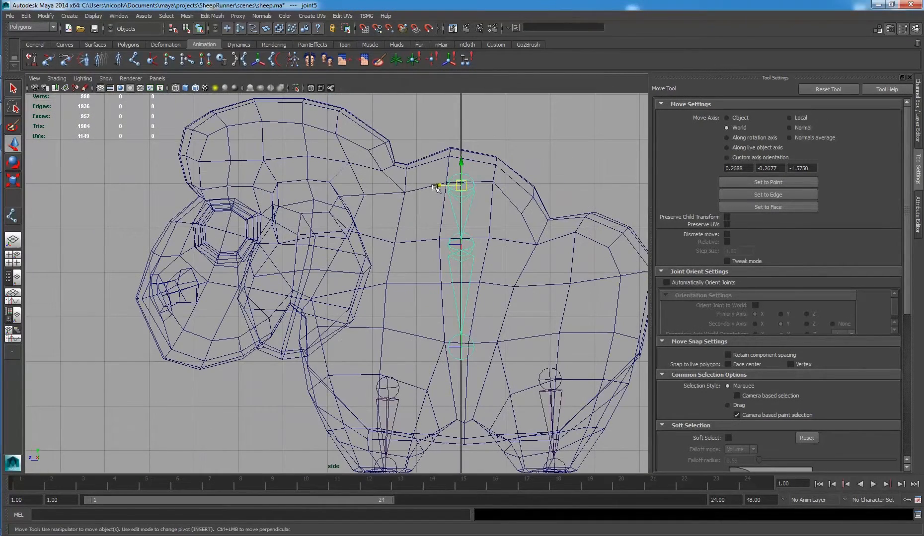
{"action": "left_click_drag", "start_coordinate": [437, 188], "coordinate": [275, 187]}
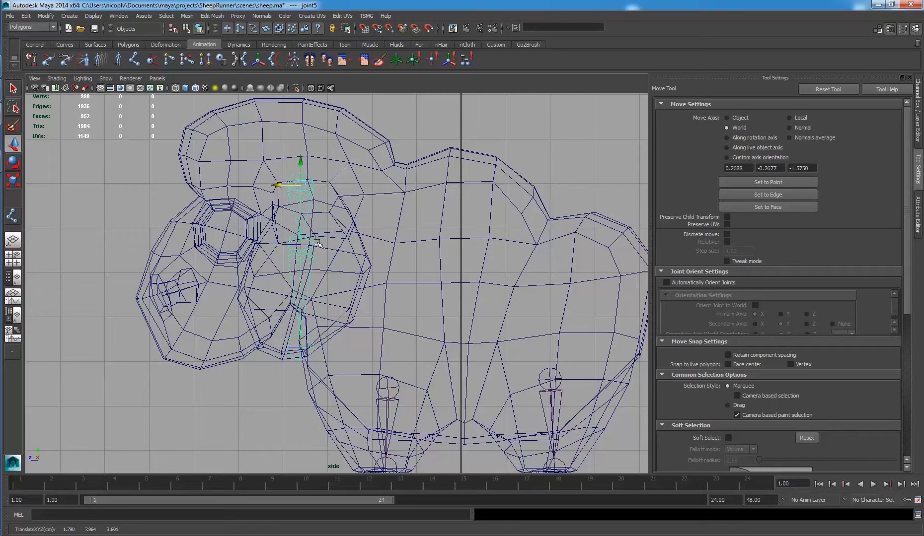
Reposition the ear chain's middle joint slightly backward and its tip joint forward to follow the ear in the side view.
{"action": "left_click", "coordinate": [322, 255]}
{"action": "left_click", "coordinate": [301, 247]}
{"action": "key", "text": "d"}
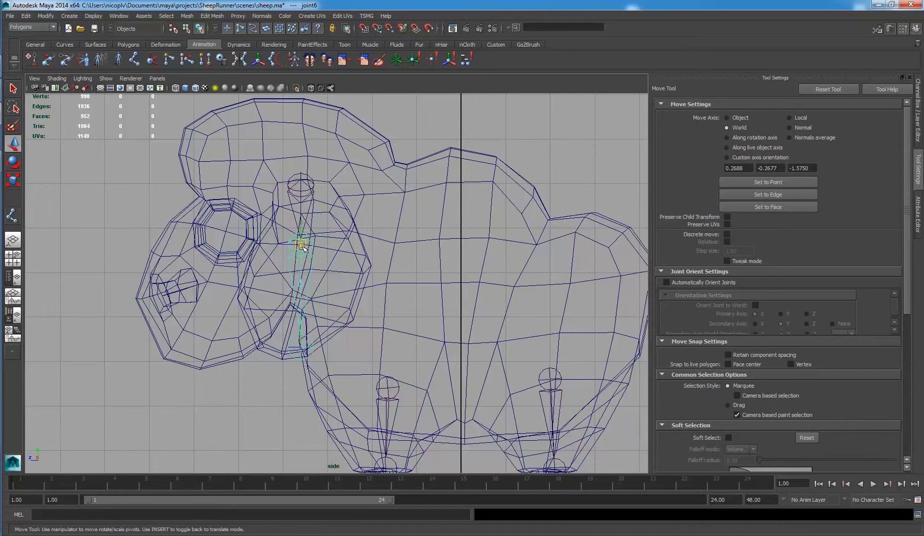
{"action": "mouse_move", "coordinate": [301, 246]}
{"action": "left_mouse_down"}
{"action": "mouse_move", "coordinate": [321, 247]}
{"action": "mouse_move", "coordinate": [314, 243]}
{"action": "left_mouse_up"}
{"action": "left_click", "coordinate": [301, 347]}
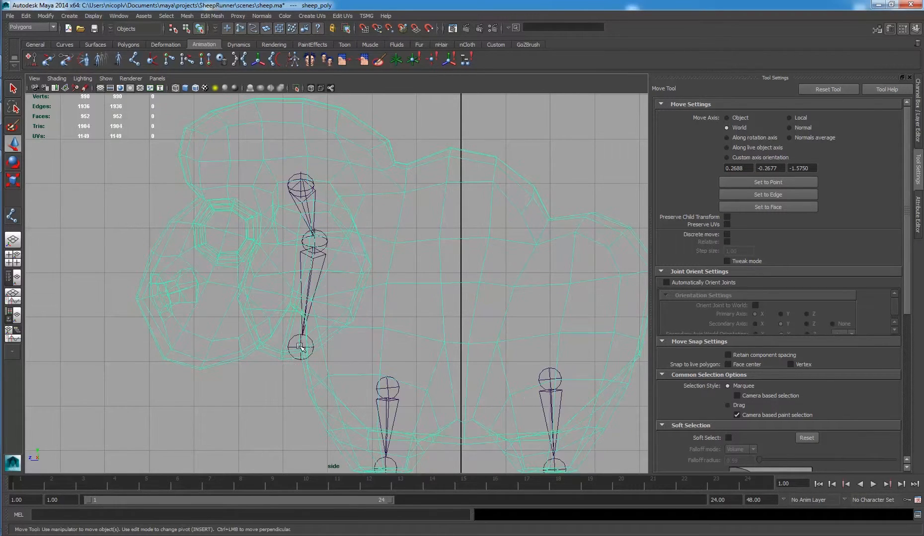
{"action": "left_click", "coordinate": [297, 348]}
{"action": "left_click_drag", "start_coordinate": [297, 348], "coordinate": [282, 347]}
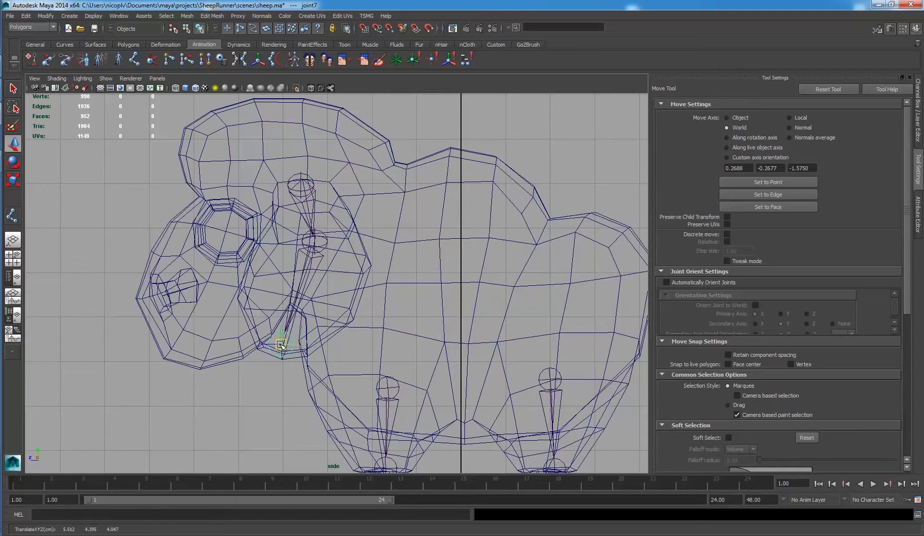
Check the placement of the ear joints inside the ear from all sides in the perspective view.
{"action": "key", "text": "space"}
{"action": "key", "text": "space"}
{"action": "left_click_drag", "start_coordinate": [529, 187], "coordinate": [385, 254], "text": "alt"}
{"action": "left_click", "coordinate": [353, 305]}
{"action": "left_click", "coordinate": [352, 306]}
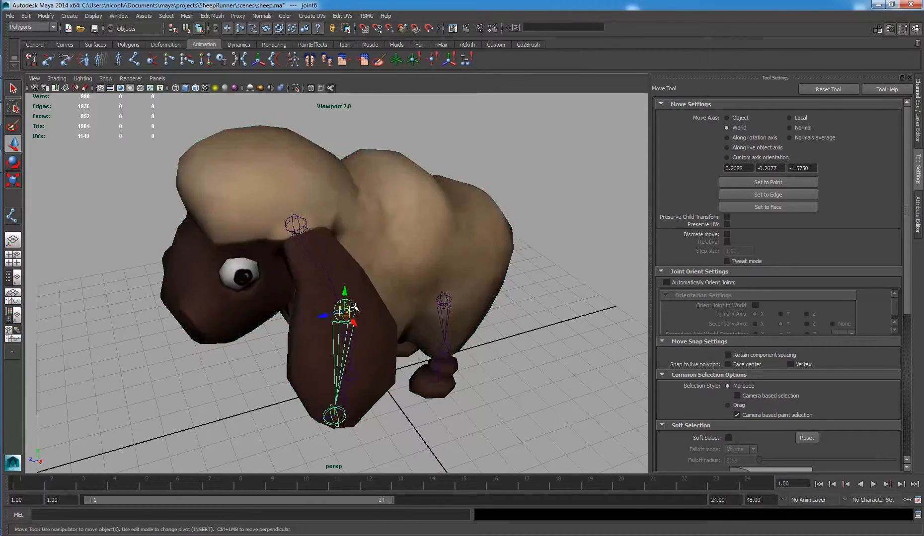
{"action": "left_click_drag", "start_coordinate": [357, 328], "coordinate": [352, 299], "text": "alt"}
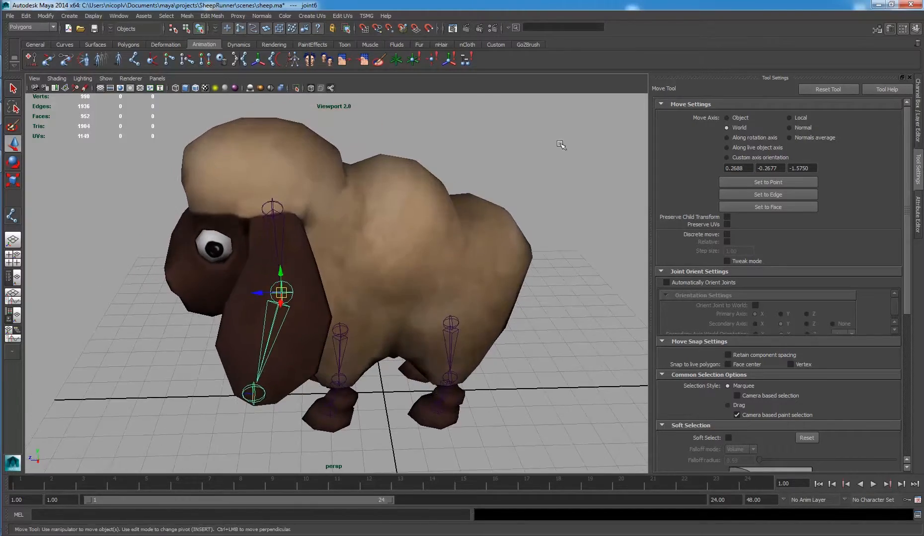
{"action": "left_click", "coordinate": [563, 144]}
{"action": "left_click_drag", "start_coordinate": [338, 239], "coordinate": [265, 217], "text": "alt"}
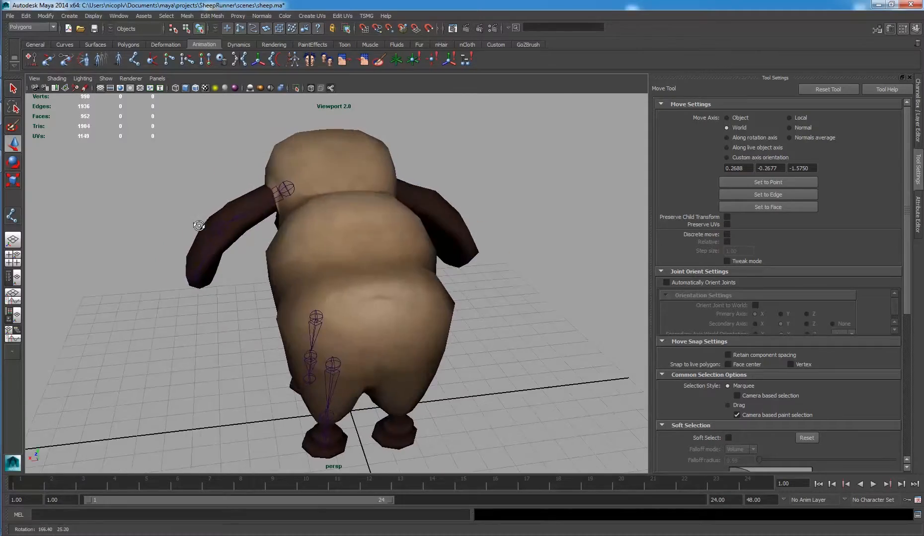
{"action": "left_click_drag", "start_coordinate": [198, 225], "coordinate": [378, 180], "text": "alt"}
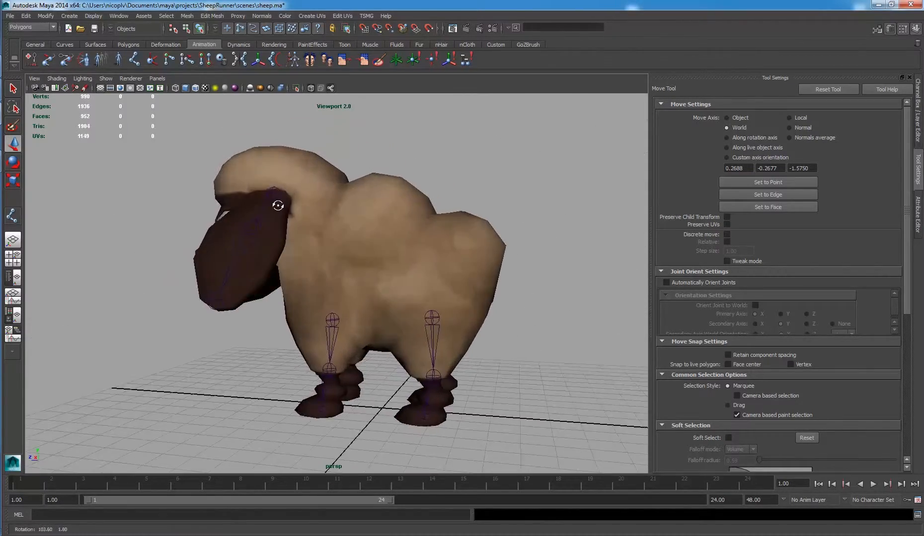
Start a spine joint chain in the side view with joints at the hips, the middle of the body and the neck base.
{"action": "key", "text": "space"}
{"action": "key", "text": "space"}
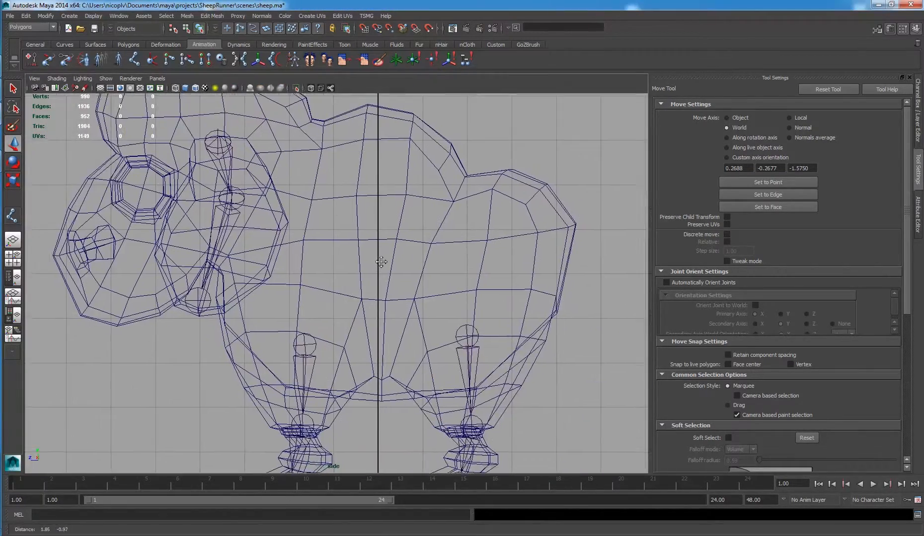
{"action": "middle_click_drag", "start_coordinate": [381, 262], "coordinate": [392, 268], "text": "alt"}
{"action": "left_click", "coordinate": [134, 59]}
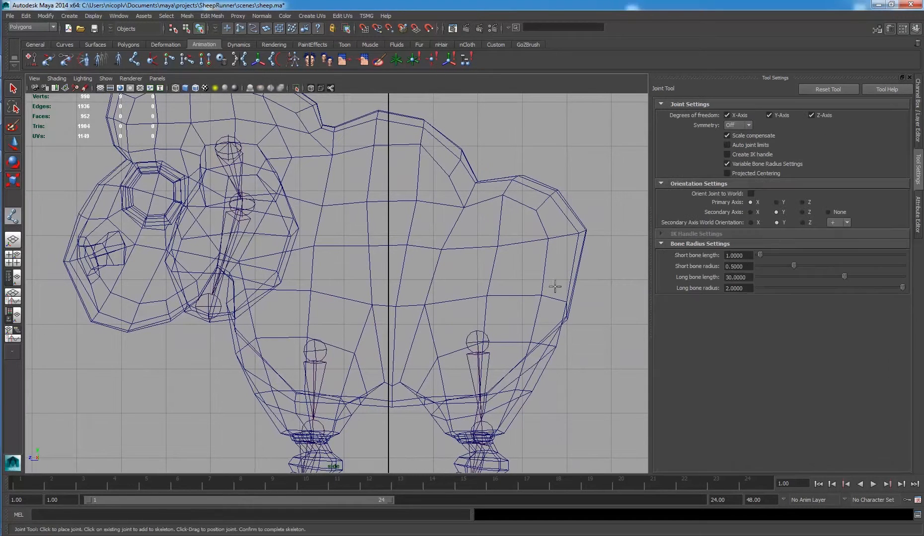
{"action": "left_click", "coordinate": [491, 282]}
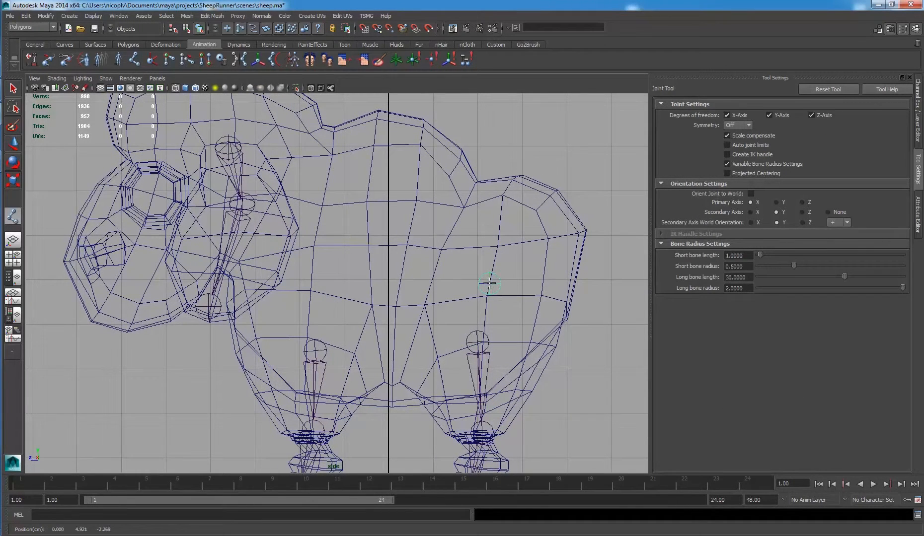
{"action": "left_click_drag", "start_coordinate": [392, 269], "coordinate": [394, 270]}
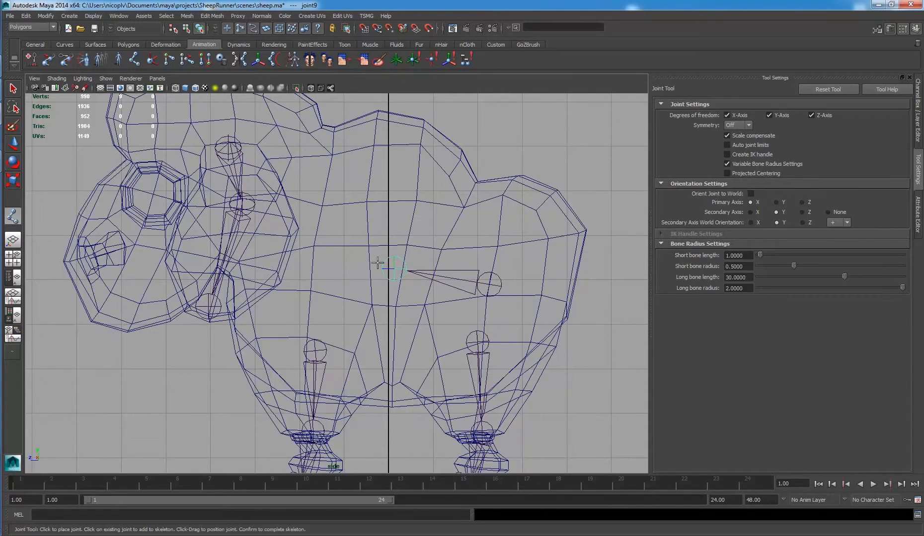
{"action": "mouse_move", "coordinate": [295, 229]}
{"action": "left_mouse_down"}
{"action": "mouse_move", "coordinate": [280, 222]}
{"action": "mouse_move", "coordinate": [307, 227]}
{"action": "left_mouse_up"}
Extend the spine chain with a joint in the upper head and one in the muzzle, and finish the chain.
{"action": "middle_click_drag", "start_coordinate": [307, 219], "coordinate": [424, 288], "text": "alt"}
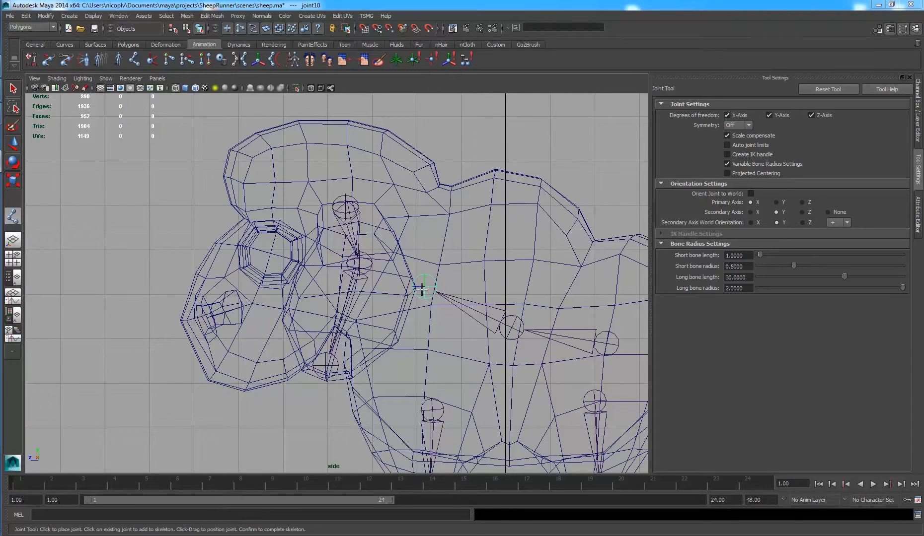
{"action": "left_click_drag", "start_coordinate": [320, 177], "coordinate": [332, 164]}
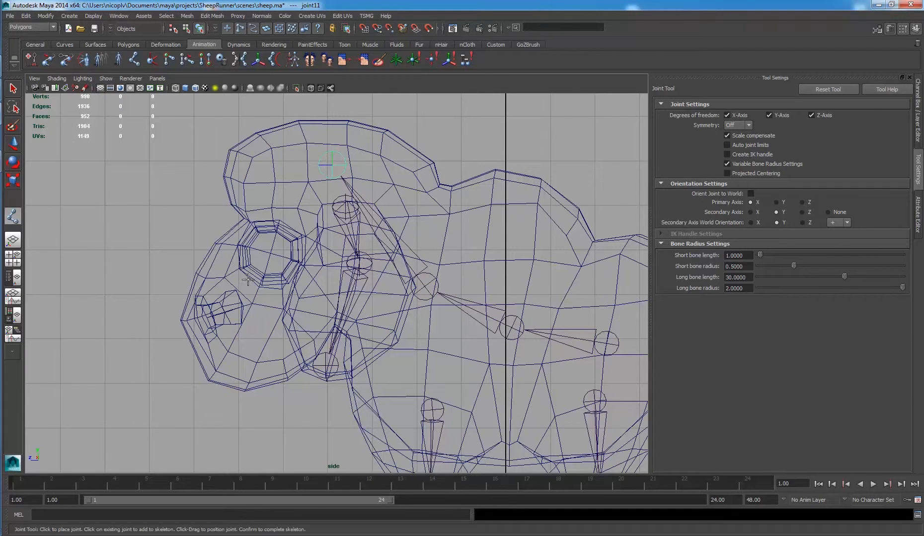
{"action": "left_click_drag", "start_coordinate": [240, 326], "coordinate": [243, 356]}
{"action": "key", "text": "space"}
{"action": "key", "text": "space"}
{"action": "left_click_drag", "start_coordinate": [446, 193], "coordinate": [371, 195], "text": "alt"}
{"action": "key", "text": "w"}
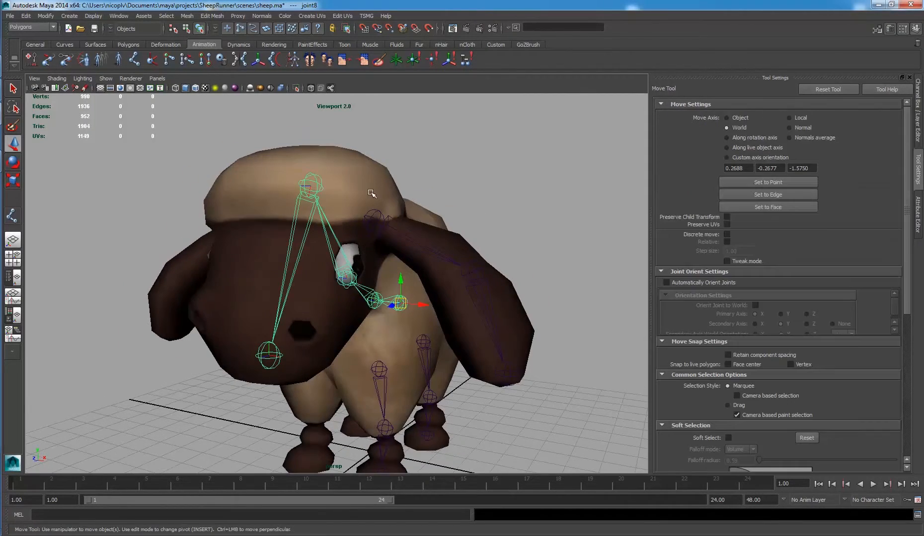
{"action": "left_click", "coordinate": [463, 171]}
{"action": "left_click_drag", "start_coordinate": [463, 171], "coordinate": [489, 154], "text": "alt"}
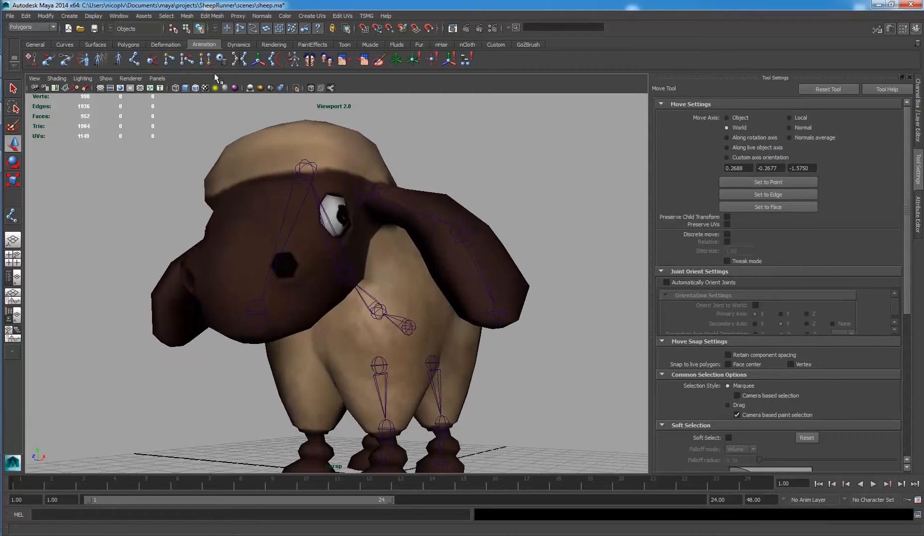
Create a single joint at the centre of the eye in the side view and finish it.
{"action": "key", "text": "y"}
{"action": "key", "text": "space"}
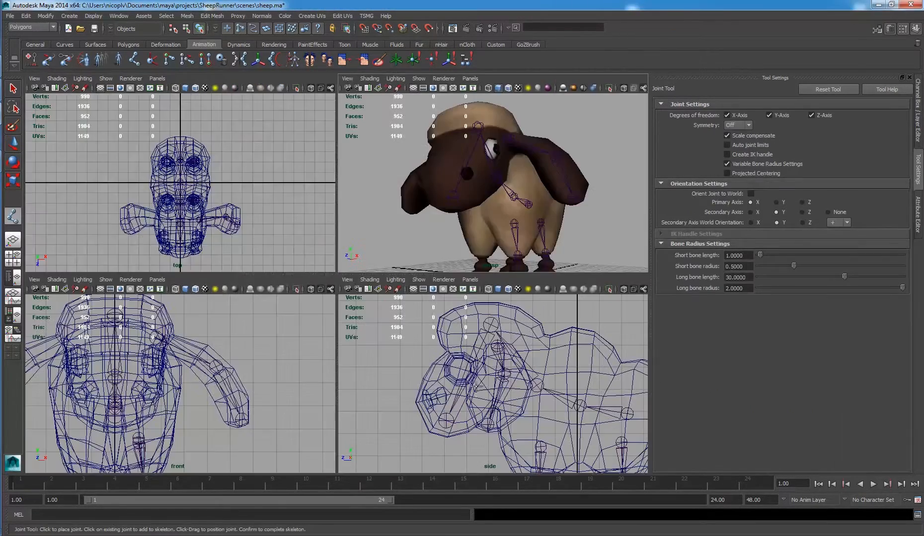
{"action": "key", "text": "space"}
{"action": "scroll", "coordinate": [190, 217], "scroll_direction": "up", "scroll_amount": 6}
{"action": "left_click", "coordinate": [187, 219]}
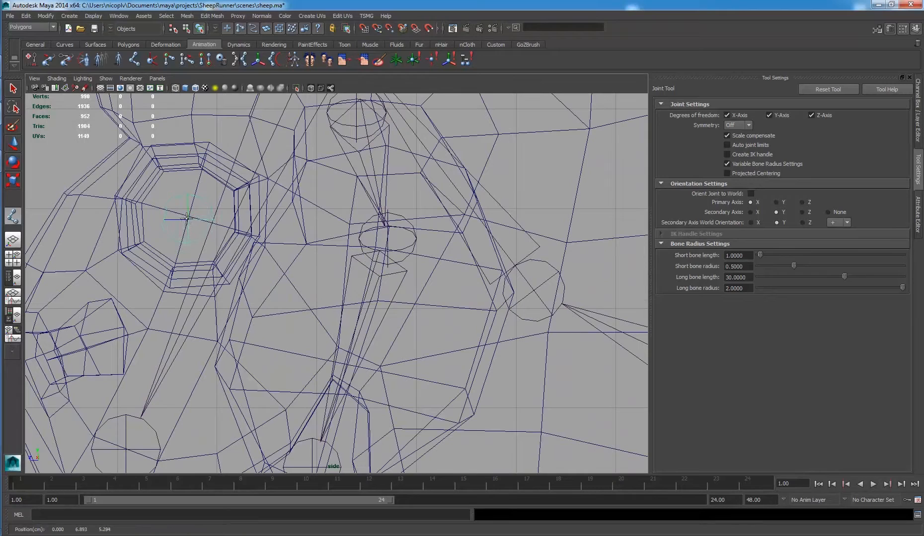
{"action": "key", "text": "Return"}
Move the eye joint sideways along X to about 1.62 cm so it sits inside the left eyeball.
{"action": "key", "text": "space"}
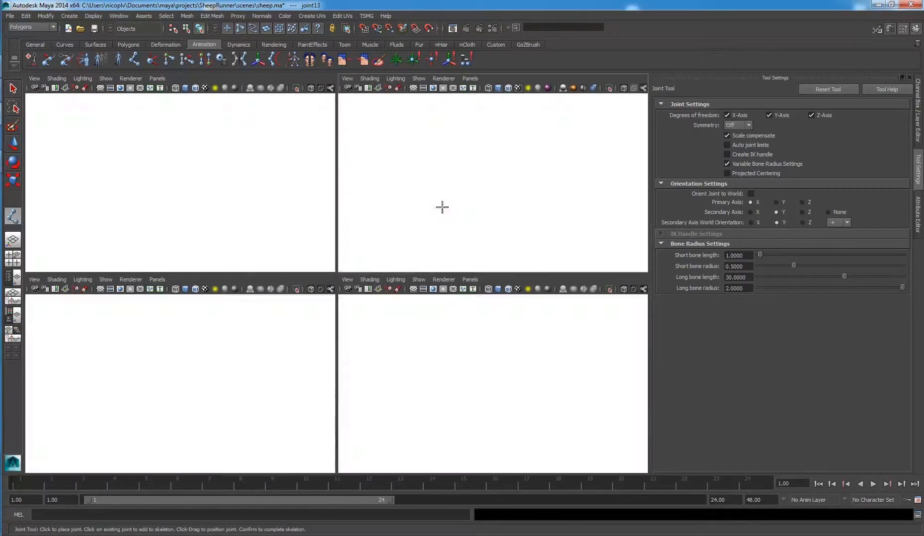
{"action": "key", "text": "space"}
{"action": "key", "text": "w"}
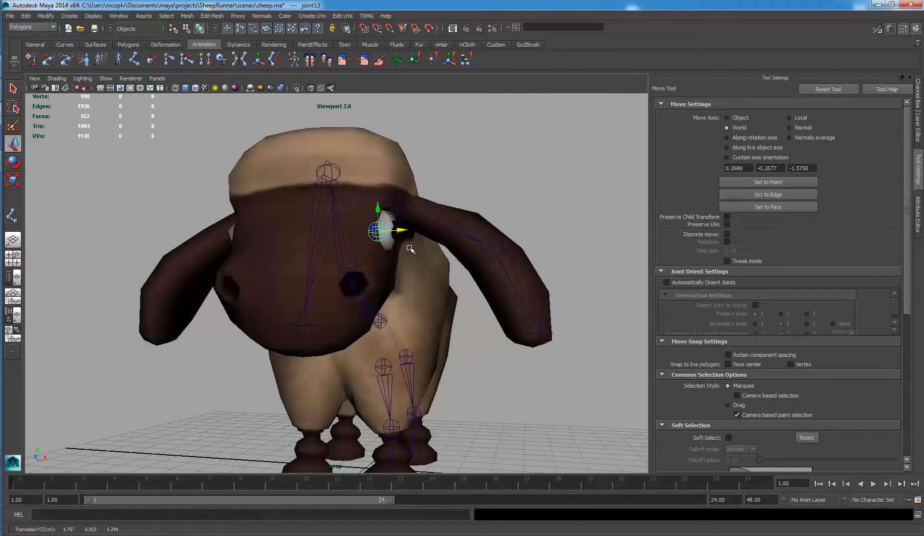
{"action": "key", "text": "space"}
{"action": "key", "text": "space"}
{"action": "scroll", "coordinate": [319, 285], "scroll_direction": "up", "scroll_amount": 5}
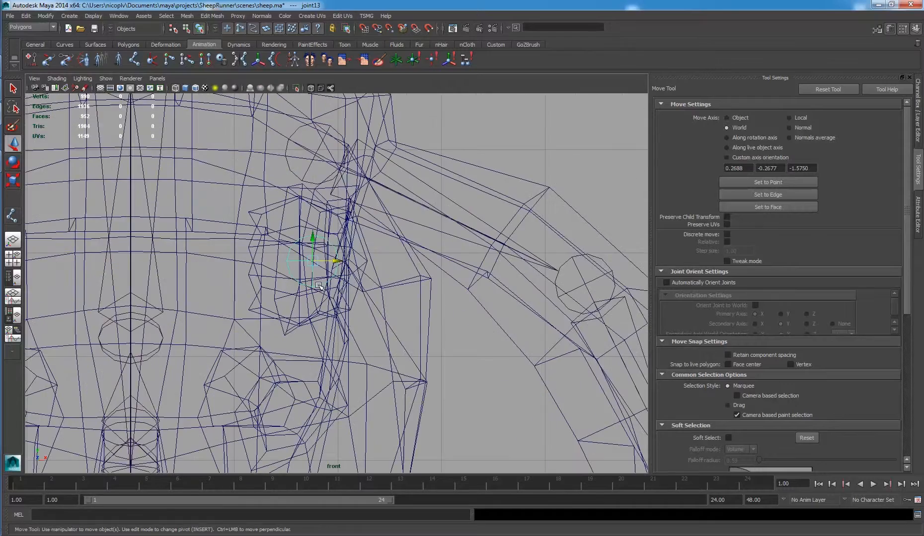
{"action": "left_click_drag", "start_coordinate": [336, 260], "coordinate": [319, 263]}
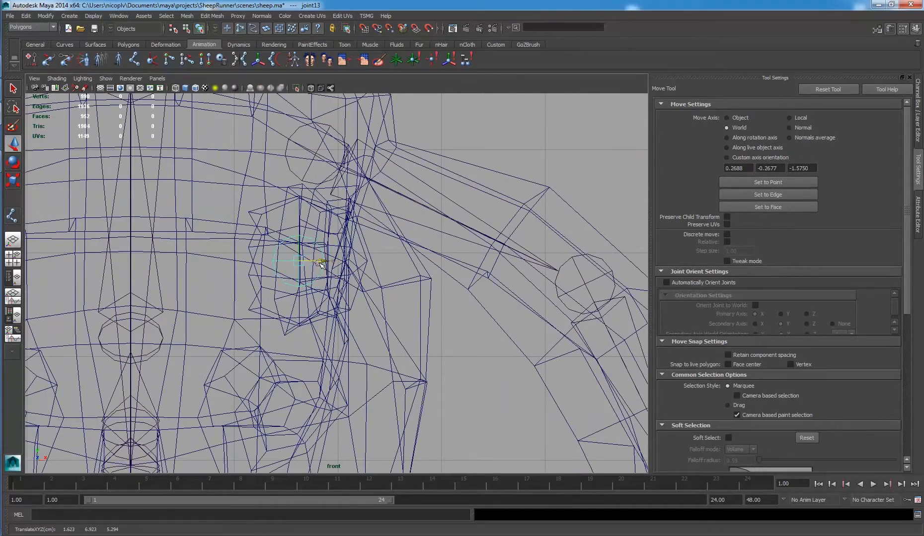
{"action": "key", "text": "space"}
{"action": "key", "text": "space"}
{"action": "key", "text": "f"}
{"action": "mouse_move", "coordinate": [367, 164]}
{"action": "left_mouse_down", "text": "alt"}
{"action": "mouse_move", "coordinate": [114, 237]}
{"action": "mouse_move", "coordinate": [218, 226]}
{"action": "left_mouse_up", "text": "alt"}
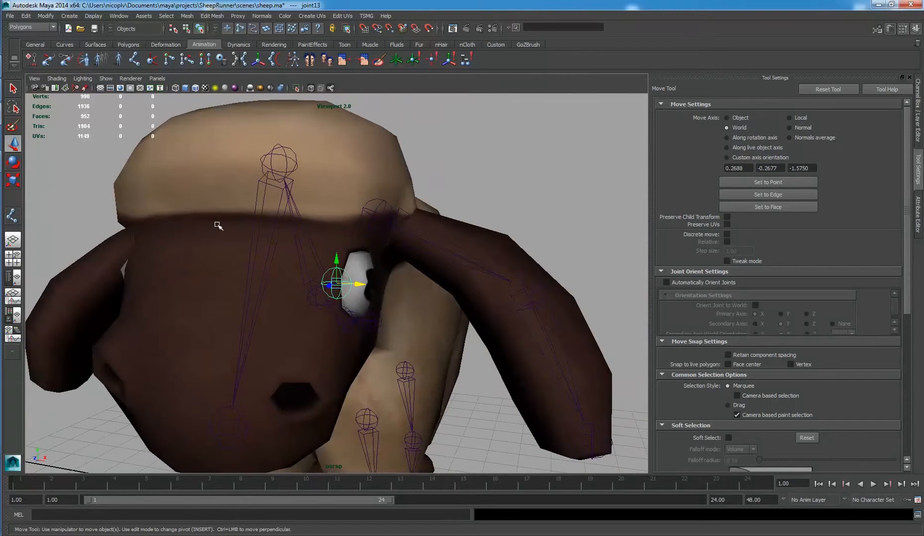
Open the Outliner and place it beside the sheep so the joint hierarchy stays visible.
{"action": "scroll", "coordinate": [217, 225], "scroll_direction": "down", "scroll_amount": 5}
{"action": "left_click_drag", "start_coordinate": [313, 251], "coordinate": [272, 167], "text": "alt"}
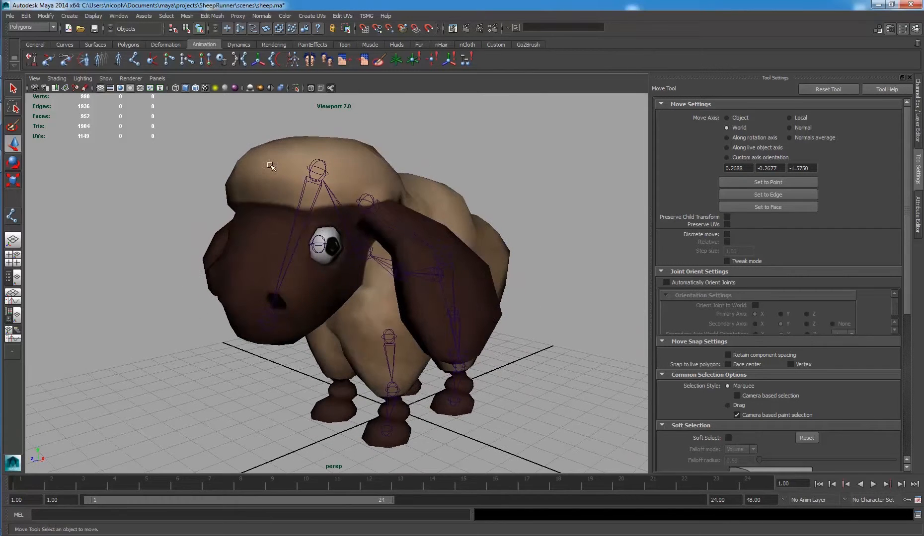
{"action": "left_click", "coordinate": [119, 15]}
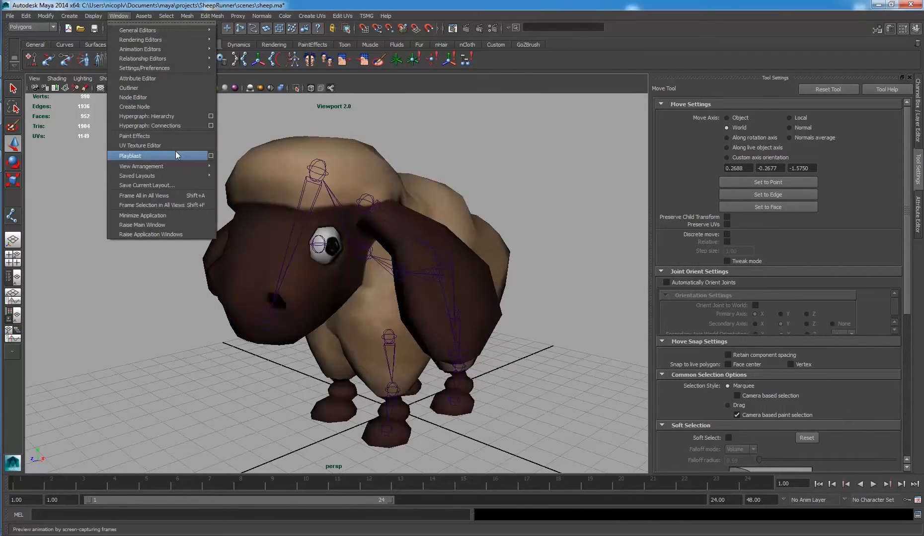
{"action": "left_click", "coordinate": [164, 89]}
{"action": "left_click_drag", "start_coordinate": [491, 93], "coordinate": [614, 80]}
{"action": "scroll", "coordinate": [295, 248], "scroll_direction": "up", "scroll_amount": 3}
{"action": "scroll", "coordinate": [278, 308], "scroll_direction": "up", "scroll_amount": 3}
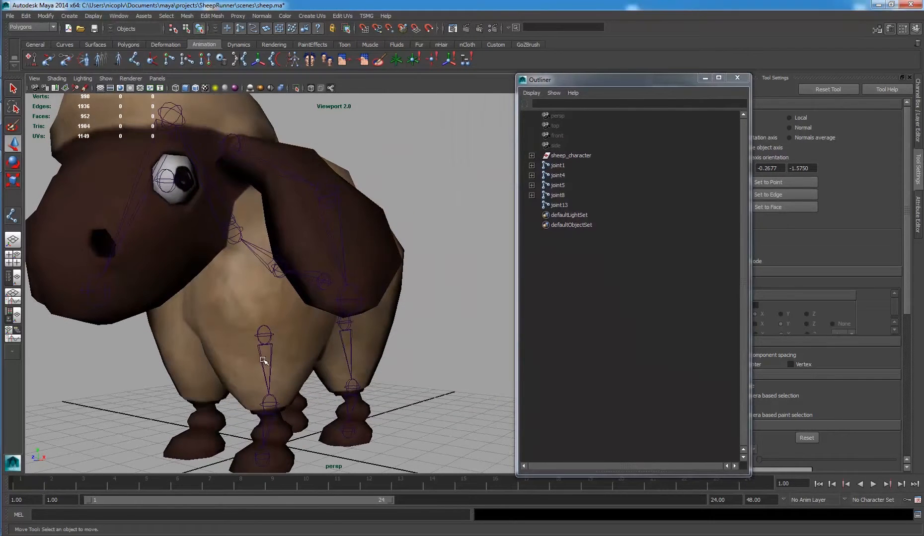
Expand the left front leg chain in the Outliner and rename its root joint jt_foreleg_left.
{"action": "left_click", "coordinate": [272, 336]}
{"action": "scroll", "coordinate": [296, 351], "scroll_direction": "up", "scroll_amount": 2}
{"action": "left_click", "coordinate": [532, 166]}
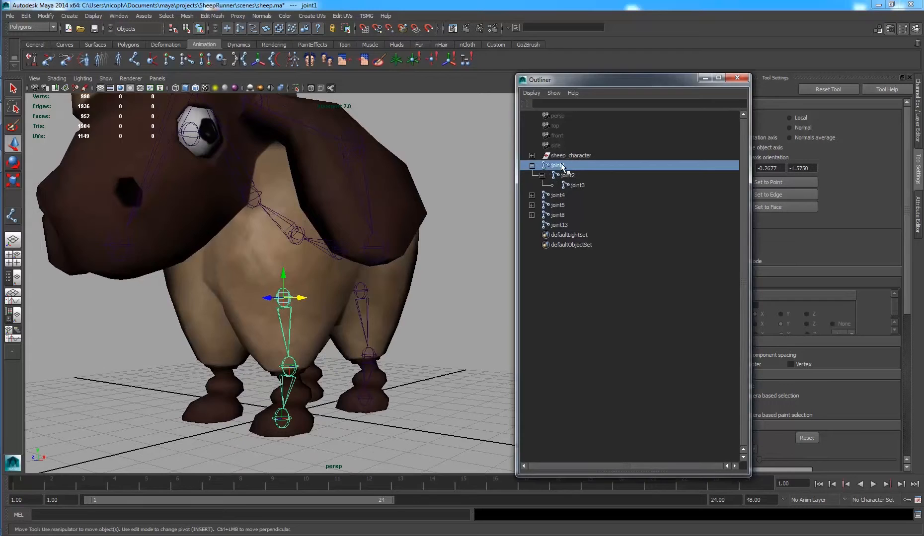
{"action": "left_click", "coordinate": [542, 175]}
{"action": "left_click_drag", "start_coordinate": [373, 267], "coordinate": [222, 283], "text": "alt"}
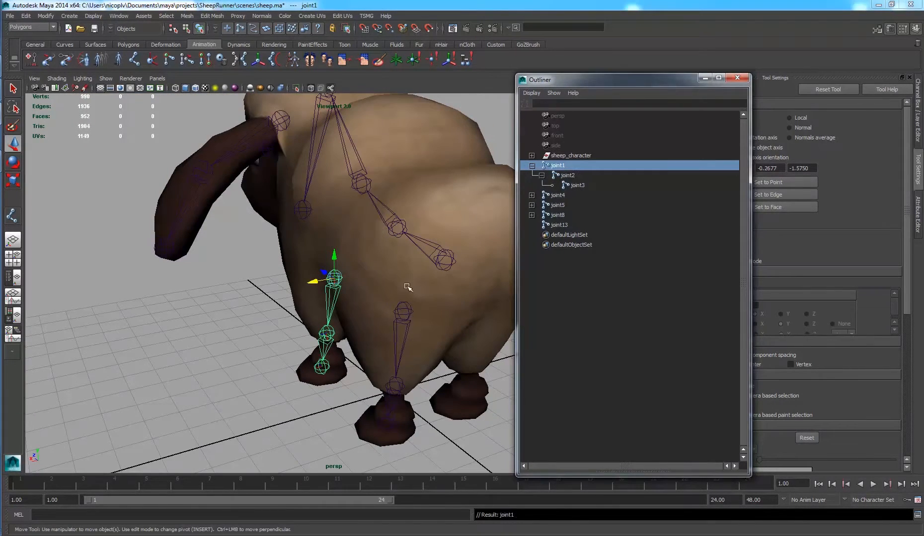
{"action": "left_click_drag", "start_coordinate": [307, 296], "coordinate": [339, 294], "text": "alt"}
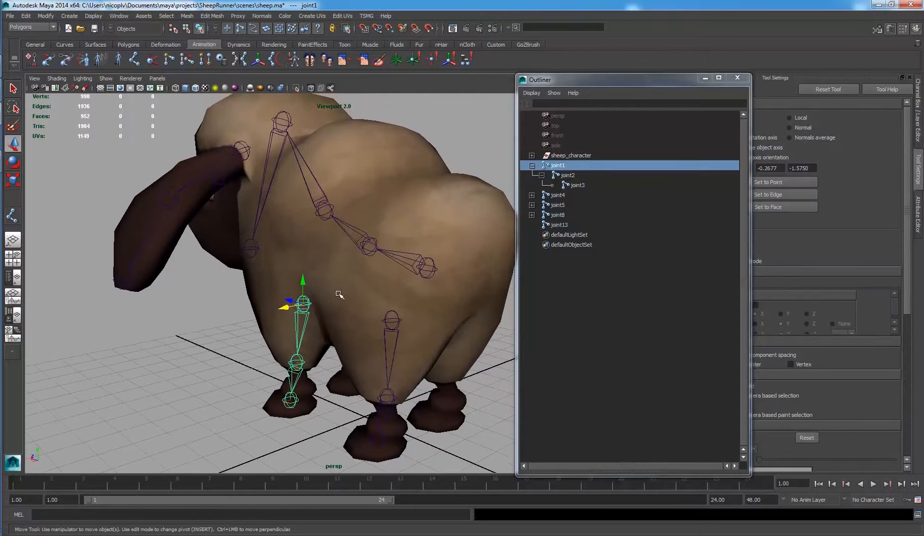
{"action": "double_click", "coordinate": [558, 165]}
{"action": "type", "text": "jt_"}
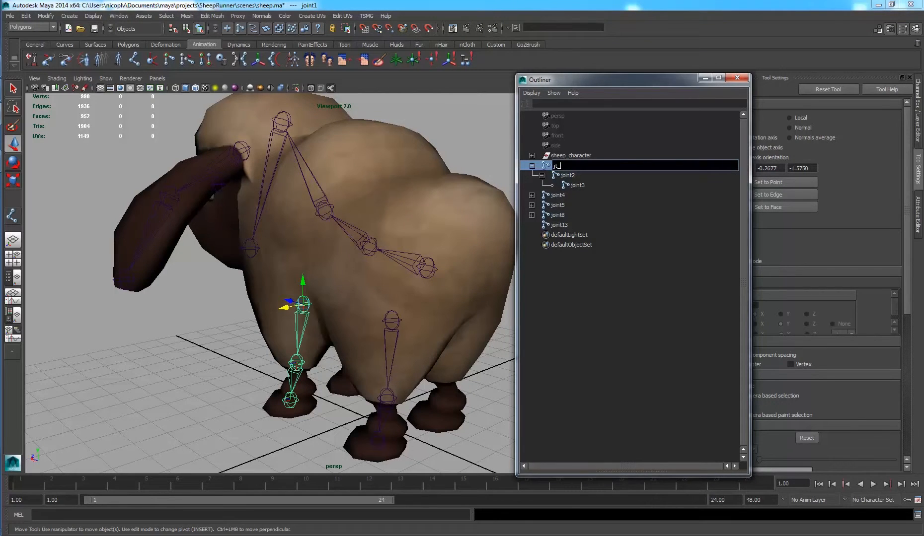
{"action": "type", "text": "foreleg_left"}
{"action": "key", "text": "Return"}
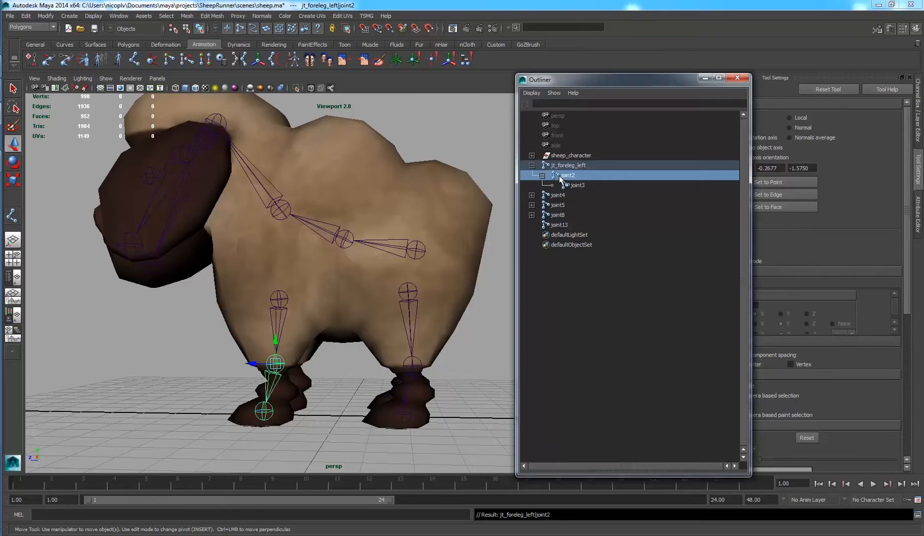
Rename the middle joint of the left front leg jt_fronthoof_left.
{"action": "left_click", "coordinate": [571, 185]}
{"action": "left_click", "coordinate": [567, 176]}
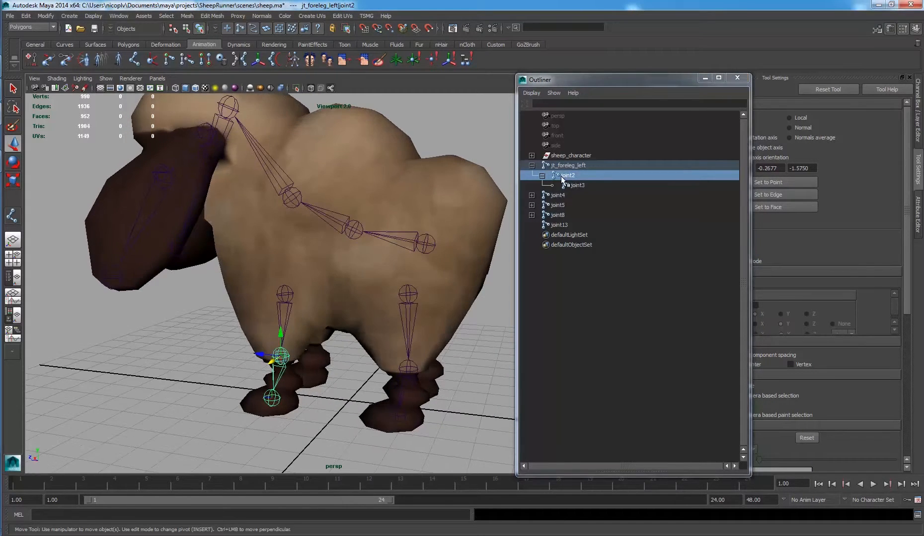
{"action": "double_click", "coordinate": [566, 177]}
{"action": "type", "text": "j"}
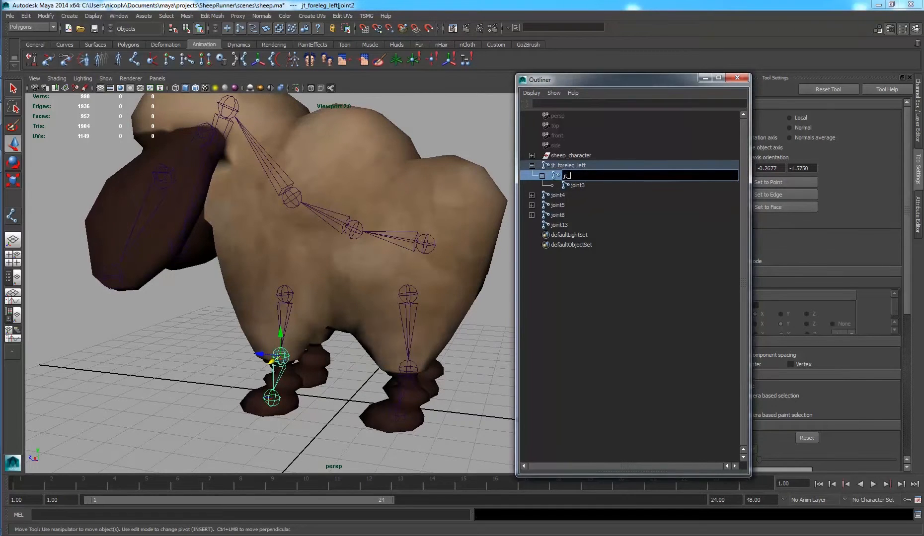
{"action": "type", "text": "t_fronthoof_left"}
{"action": "key", "text": "Return"}
Rename the end joint of the left front leg jt_fronthoofend_left.
{"action": "left_click", "coordinate": [580, 187]}
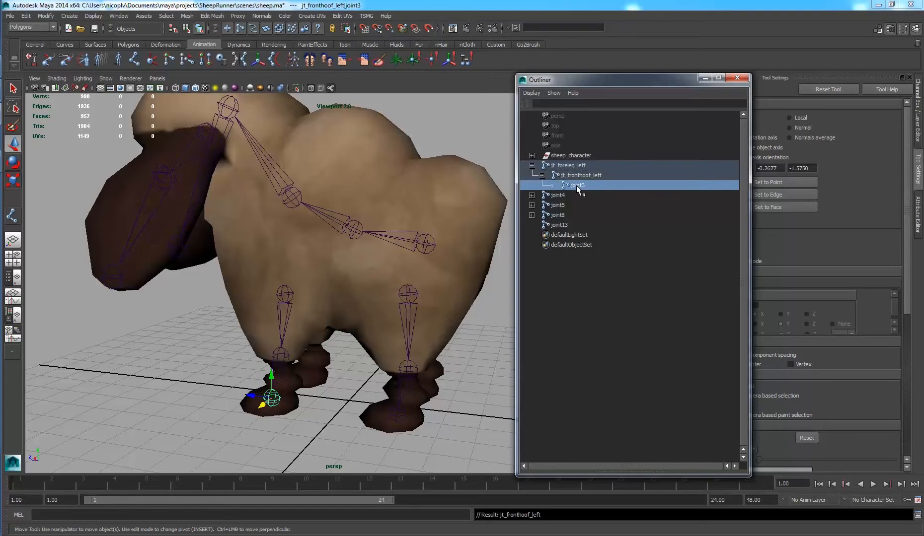
{"action": "double_click", "coordinate": [587, 188]}
{"action": "key", "text": "ctrl+c"}
{"action": "double_click", "coordinate": [591, 186]}
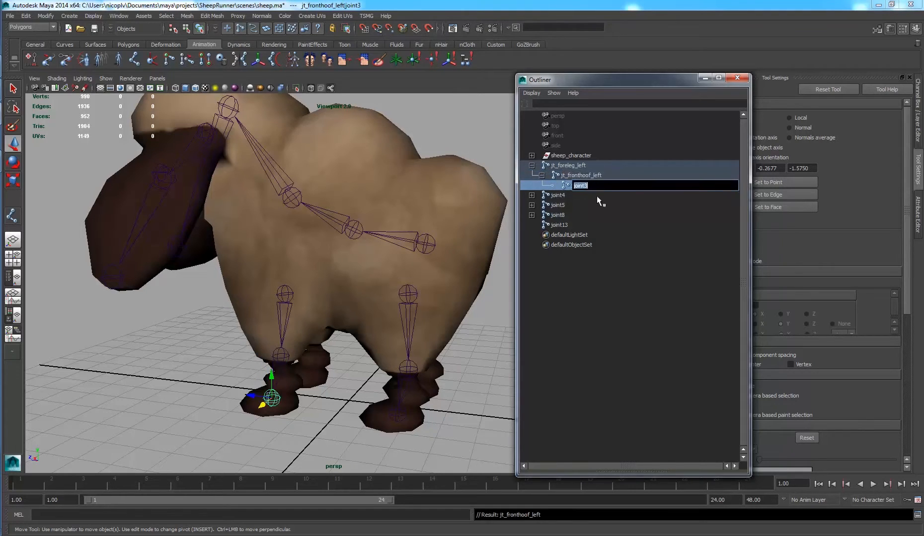
{"action": "key", "text": "ctrl+v"}
{"action": "type", "text": "l"}
{"action": "type", "text": "end"}
{"action": "key", "text": "Return"}
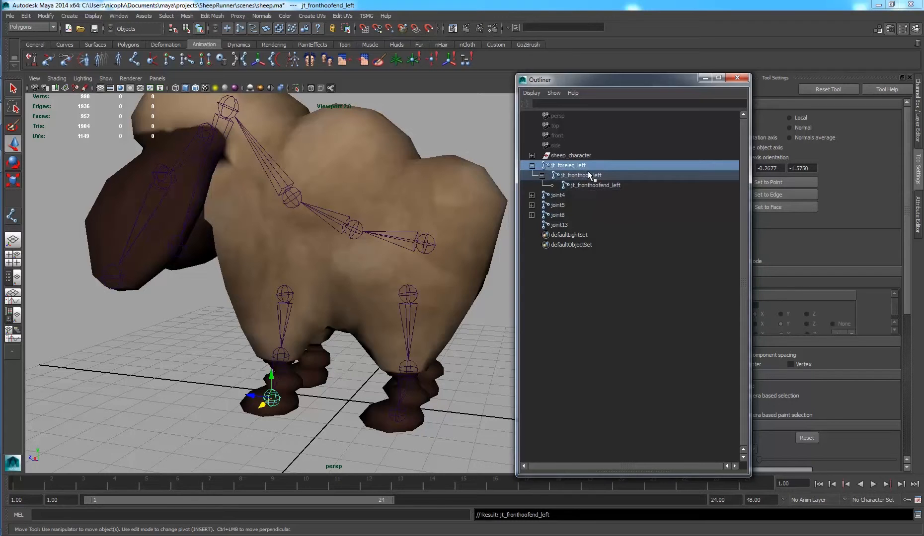
{"action": "double_click", "coordinate": [577, 166]}
{"action": "left_click", "coordinate": [569, 185]}
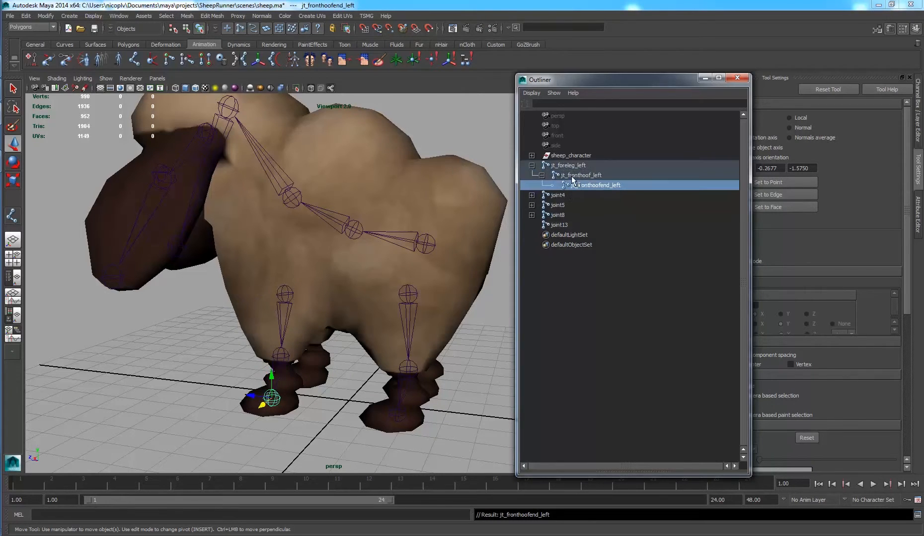
Expand the left rear leg chain and rename its root joint jt_rearleg_left.
{"action": "left_click", "coordinate": [558, 195]}
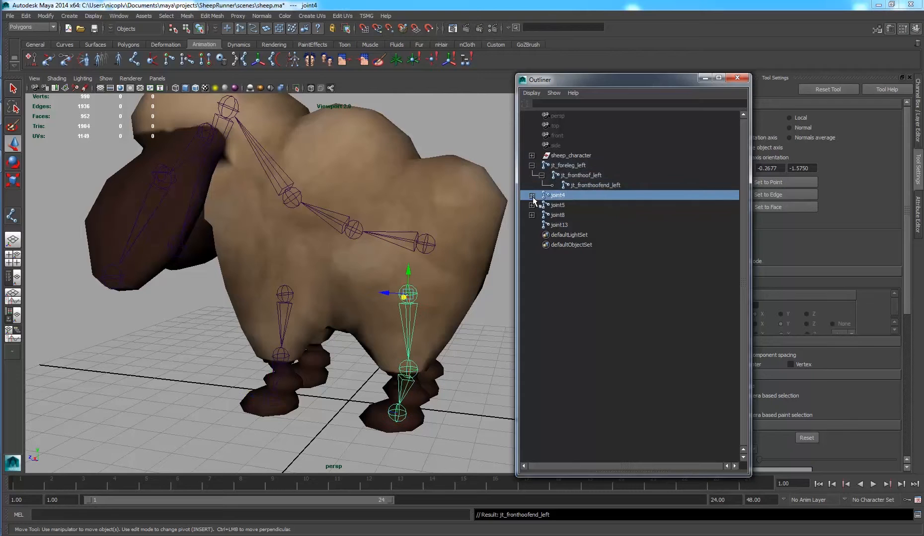
{"action": "left_click", "coordinate": [531, 195]}
{"action": "left_click", "coordinate": [541, 205]}
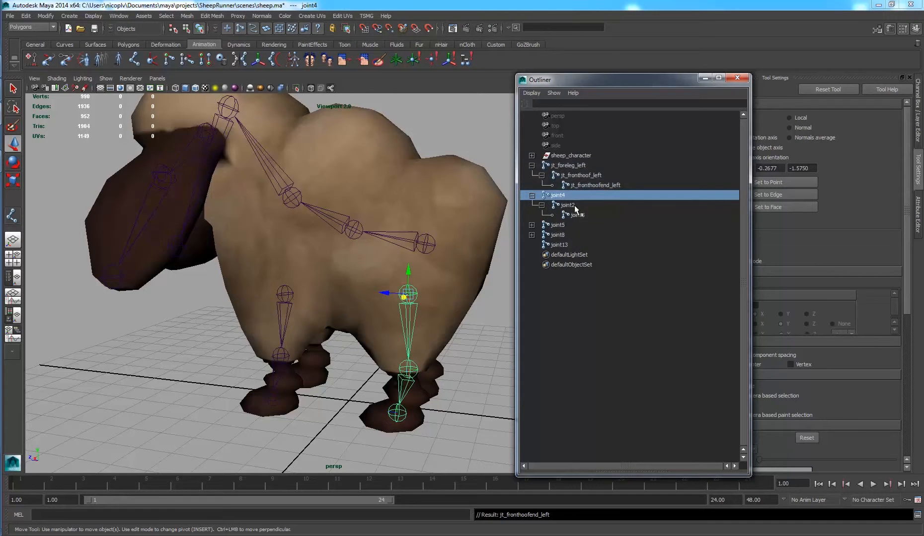
{"action": "left_click", "coordinate": [569, 166]}
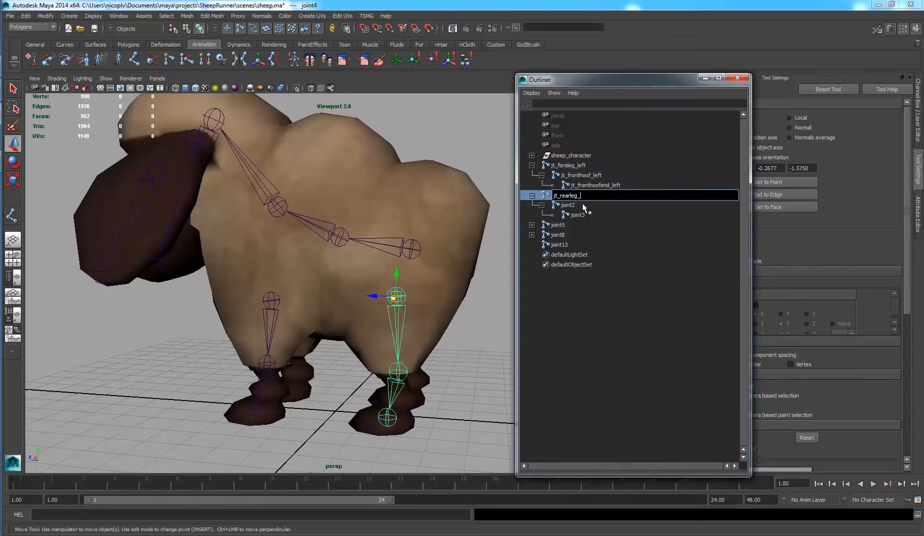
{"action": "key", "text": "Return"}
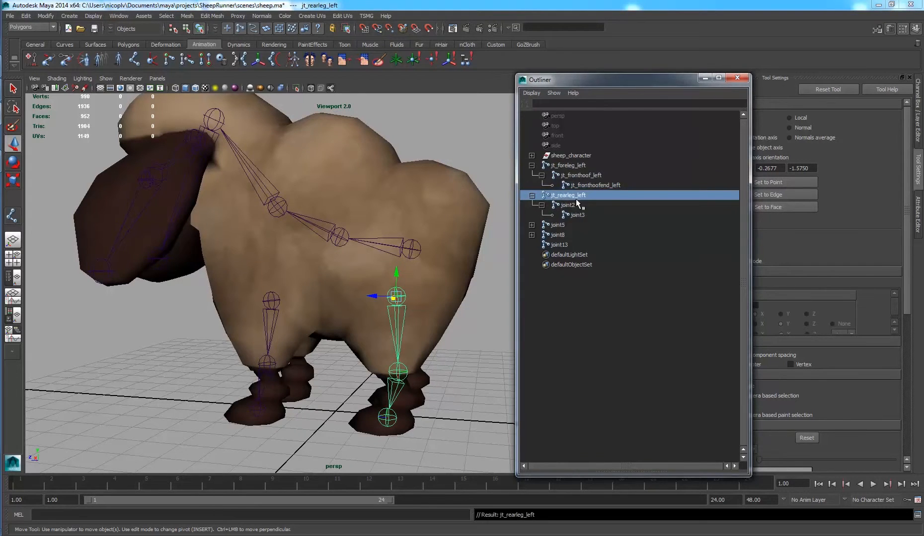
Rename the left rear leg's middle joint jt_rearhoof_left and its end joint jt_rearhoofend_left.
{"action": "double_click", "coordinate": [568, 205]}
{"action": "type", "text": "j"}
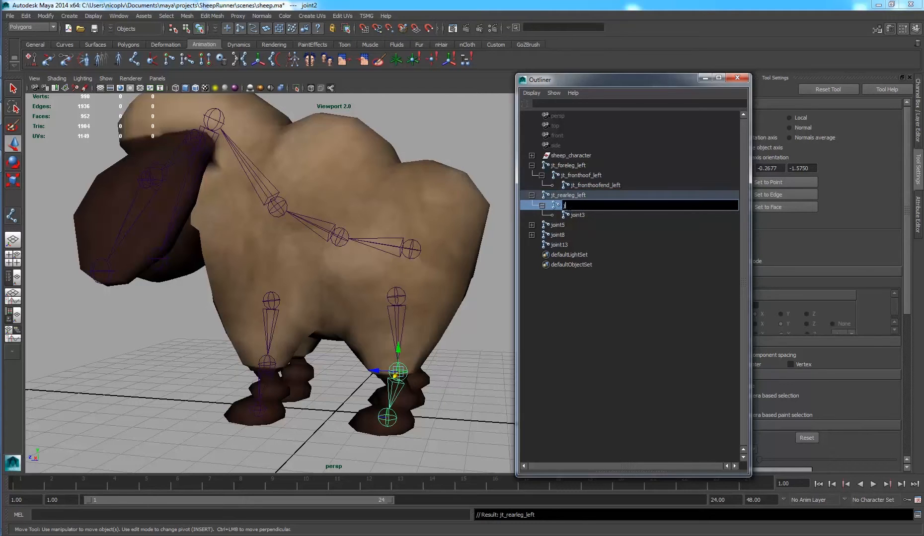
{"action": "type", "text": "t_rearhoof_left"}
{"action": "key", "text": "ctrl+a"}
{"action": "double_click", "coordinate": [577, 215]}
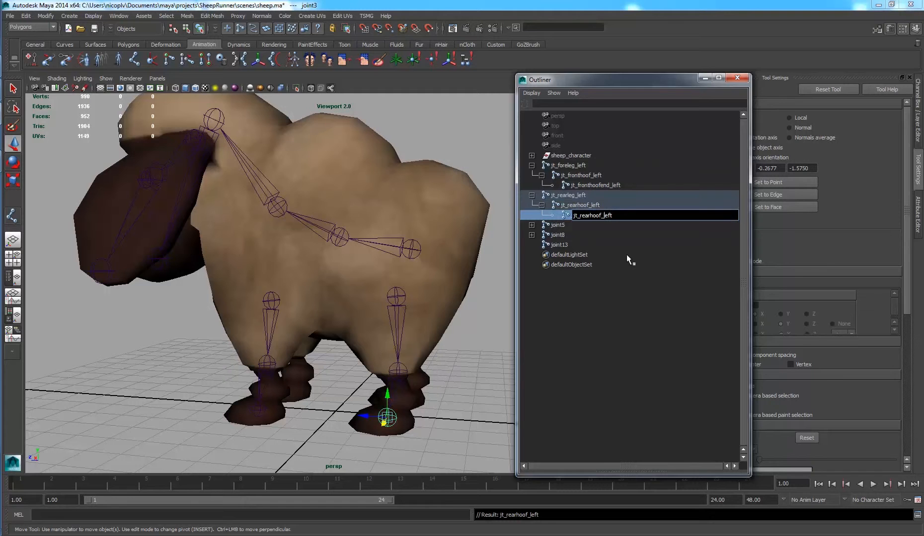
{"action": "type", "text": "end"}
{"action": "key", "text": "Return"}
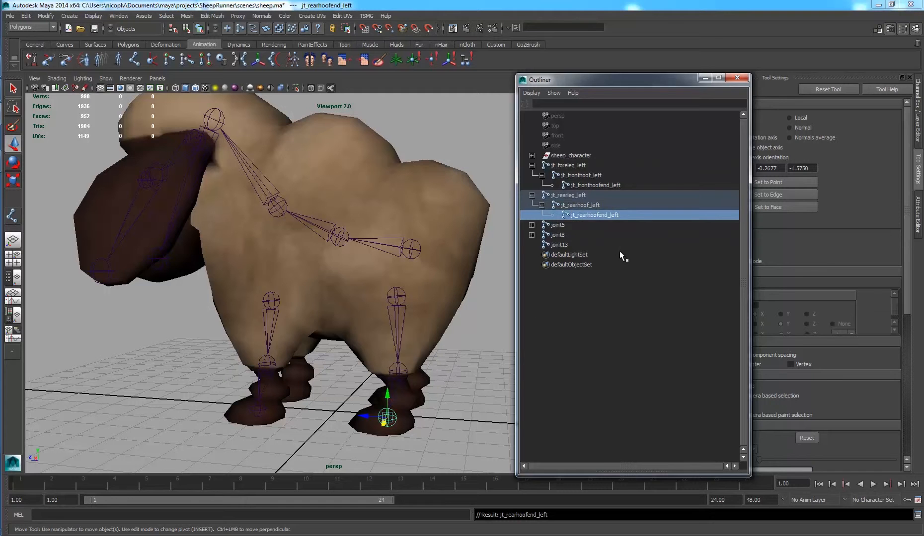
Select the spine's root joint at the hips and expand its whole joint hierarchy in the Outliner.
{"action": "left_click_drag", "start_coordinate": [476, 322], "coordinate": [498, 323], "text": "alt"}
{"action": "left_click", "coordinate": [393, 248]}
{"action": "left_click", "coordinate": [401, 246]}
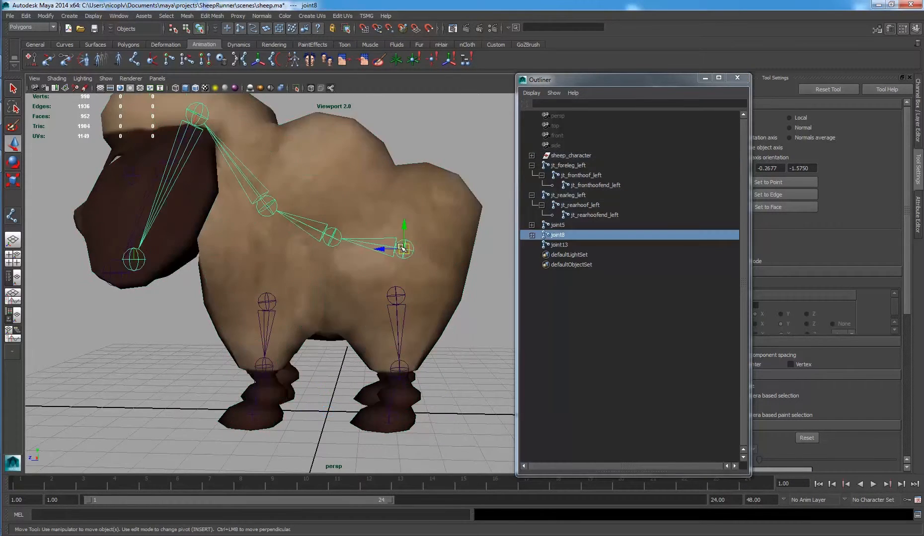
{"action": "middle_click_drag", "start_coordinate": [402, 249], "coordinate": [403, 279], "text": "alt"}
{"action": "left_click", "coordinate": [532, 235]}
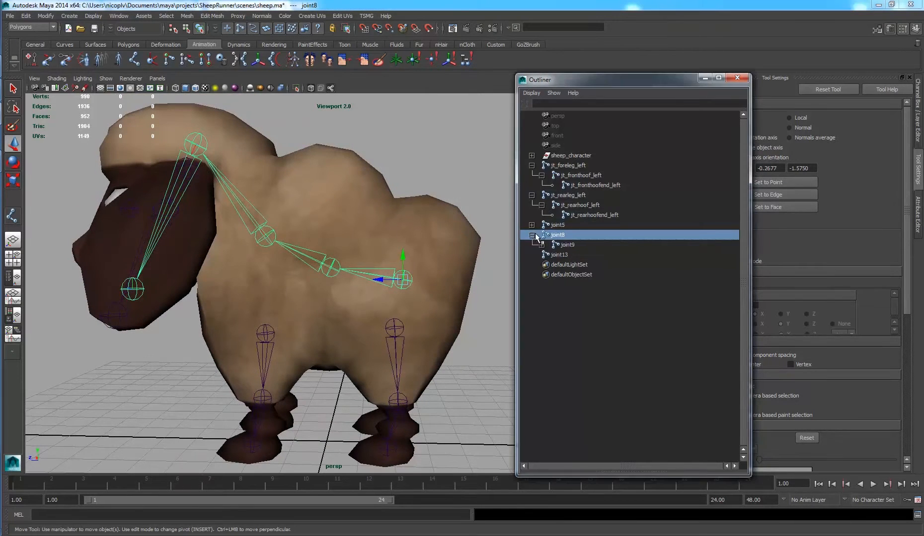
{"action": "left_click", "coordinate": [541, 245]}
{"action": "left_click", "coordinate": [551, 255]}
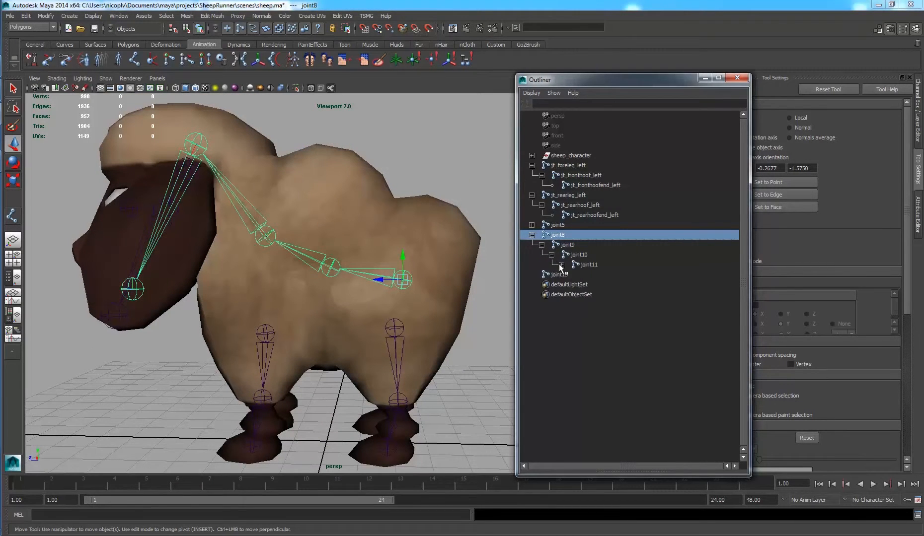
{"action": "left_click", "coordinate": [562, 265]}
Rename the spine's root joint at the hips jt_spine_A.
{"action": "double_click", "coordinate": [557, 235]}
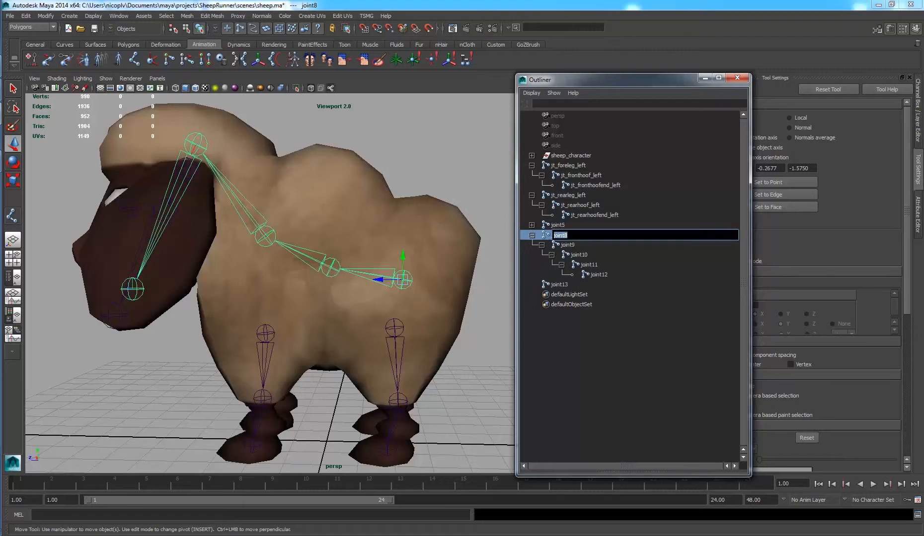
{"action": "type", "text": "spine"}
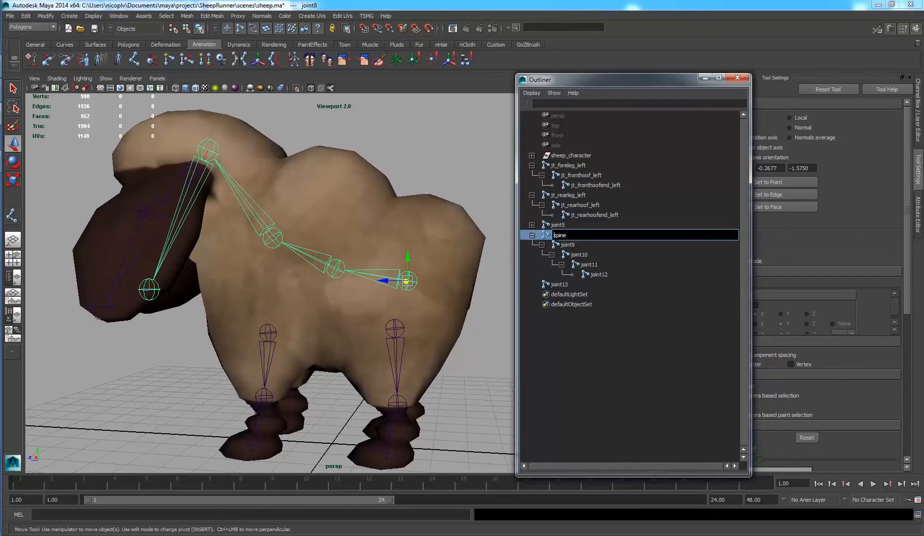
{"action": "type", "text": "jt_"}
{"action": "type", "text": "_A"}
{"action": "key", "text": "Return"}
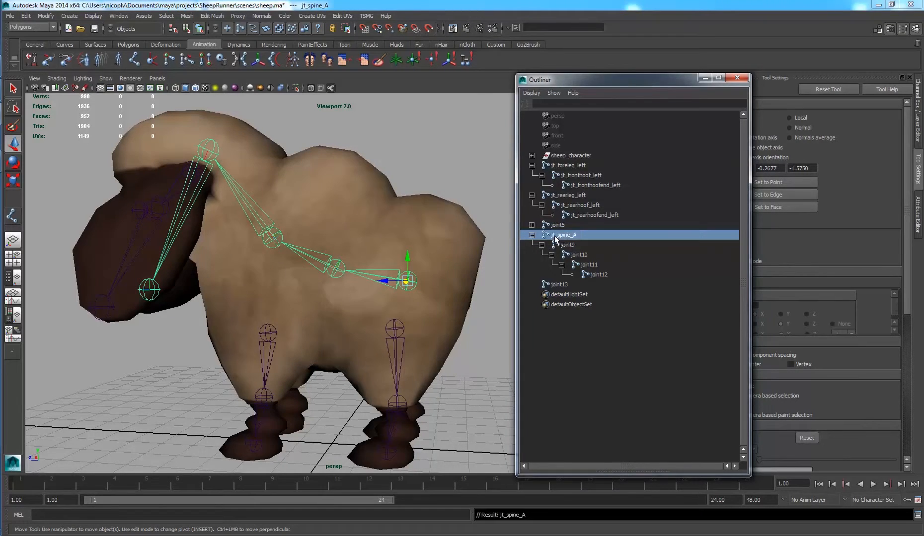
Rename the two joints below the spine root jt_spine_B and jt_spine_C, in order down the chain.
{"action": "left_click", "coordinate": [568, 245]}
{"action": "double_click", "coordinate": [568, 245]}
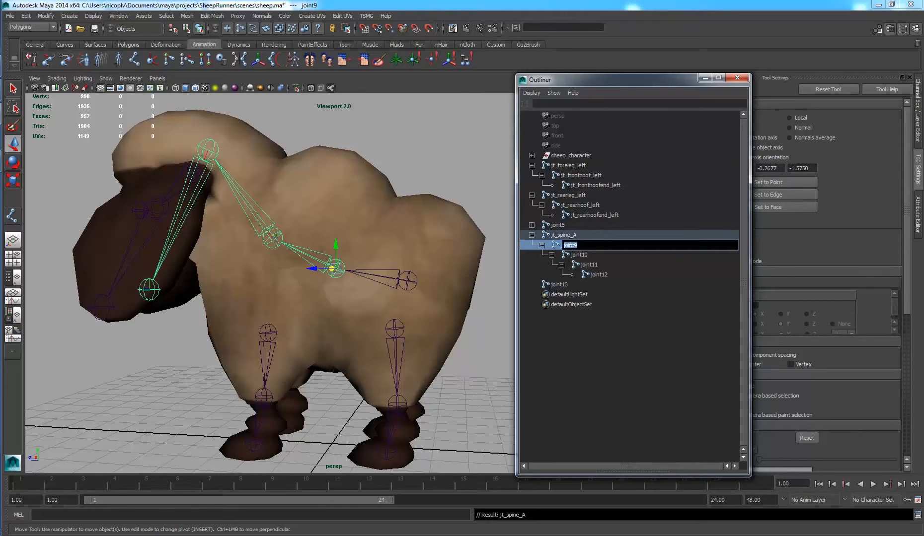
{"action": "type", "text": "jt_spine_B"}
{"action": "key", "text": "Return"}
{"action": "double_click", "coordinate": [579, 255]}
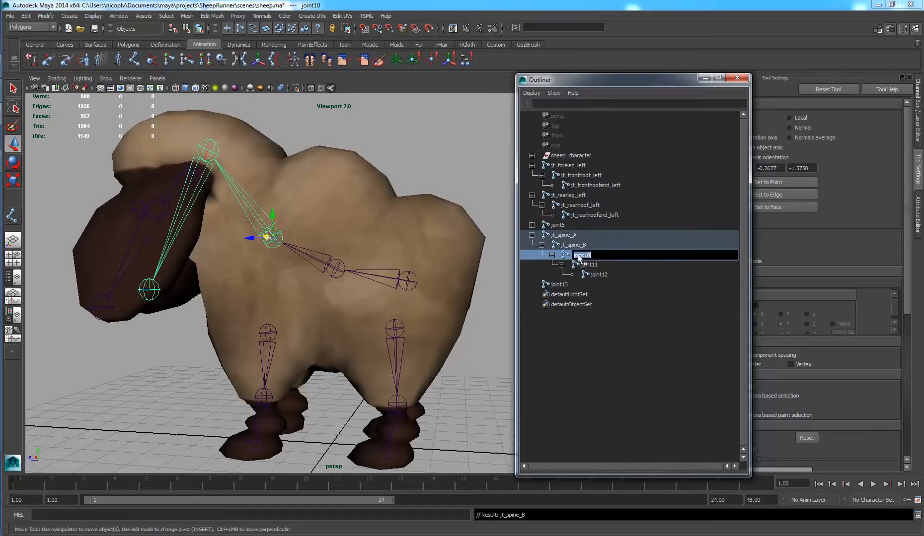
{"action": "type", "text": "jt_spine_C"}
{"action": "key", "text": "Return"}
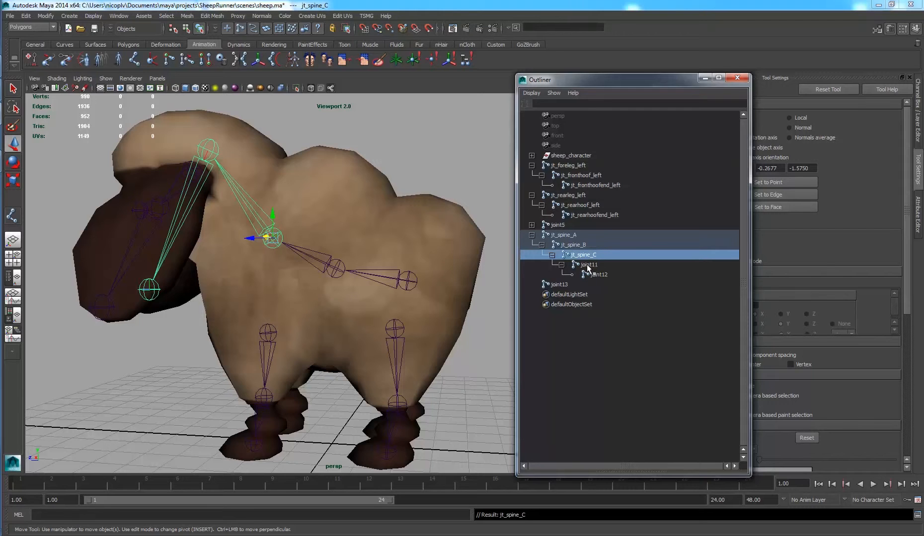
Rename the joint at the top of the head jt_head and the chain's last joint jt_head_end.
{"action": "left_click", "coordinate": [586, 265]}
{"action": "double_click", "coordinate": [586, 264]}
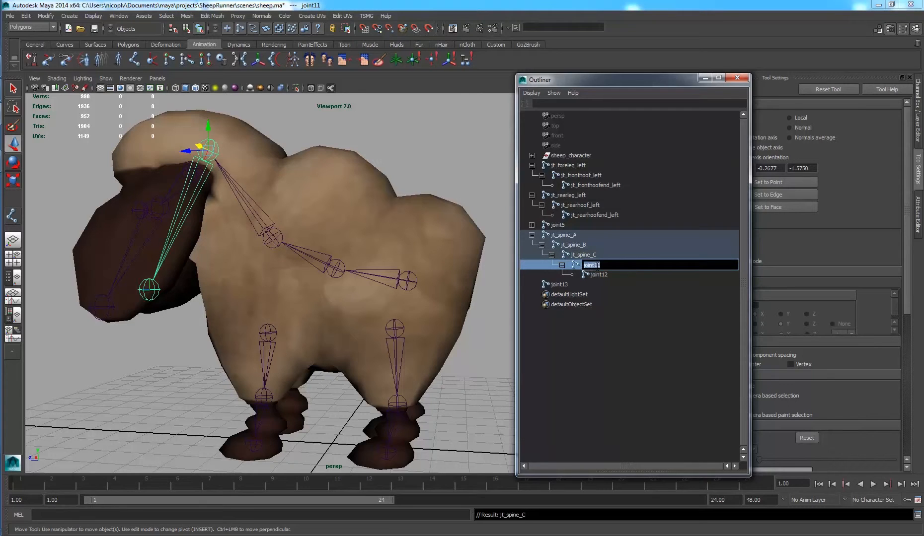
{"action": "type", "text": "jt_head"}
{"action": "key", "text": "Return"}
{"action": "double_click", "coordinate": [599, 275]}
{"action": "type", "text": "jt"}
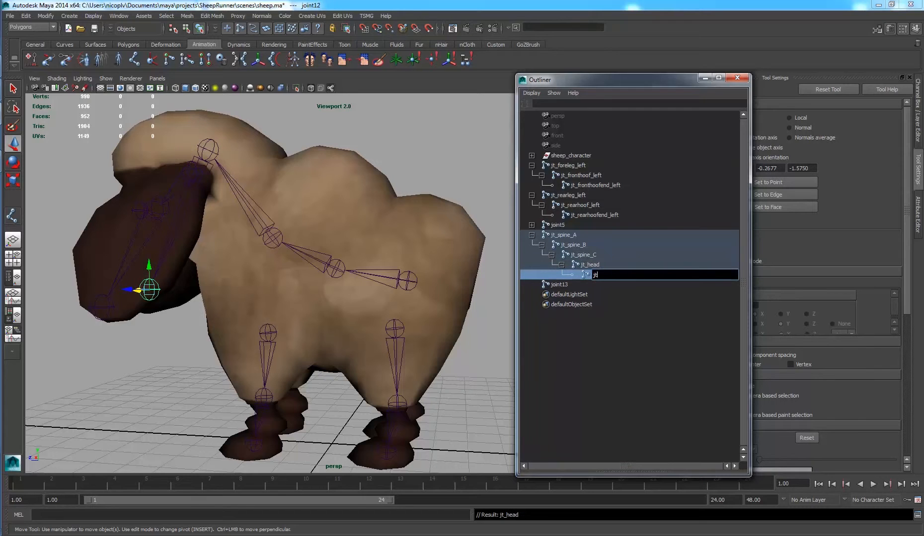
{"action": "type", "text": "_head_end"}
{"action": "key", "text": "Return"}
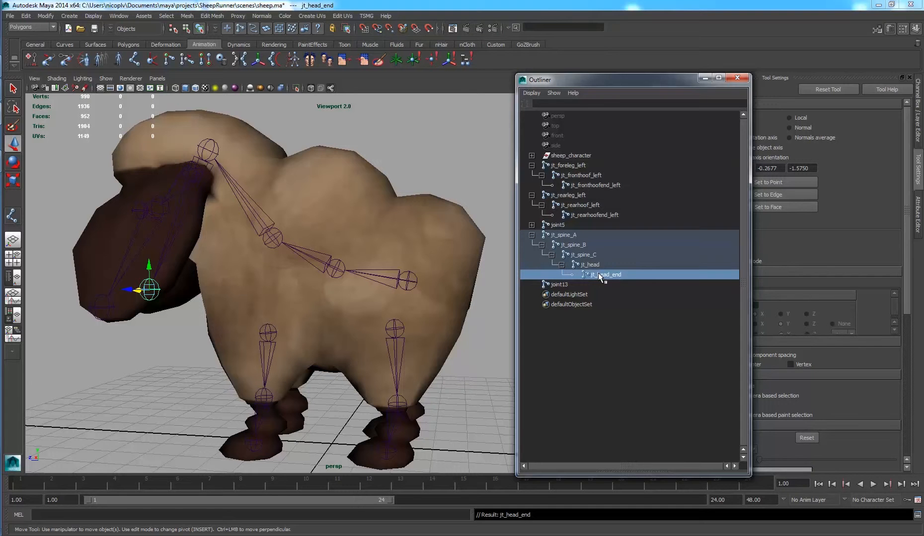
Expand the left ear chain, rename its root joint ear_A and its middle joint jt_ear_B.
{"action": "left_click", "coordinate": [485, 346]}
{"action": "left_click_drag", "start_coordinate": [261, 273], "coordinate": [335, 276], "text": "alt"}
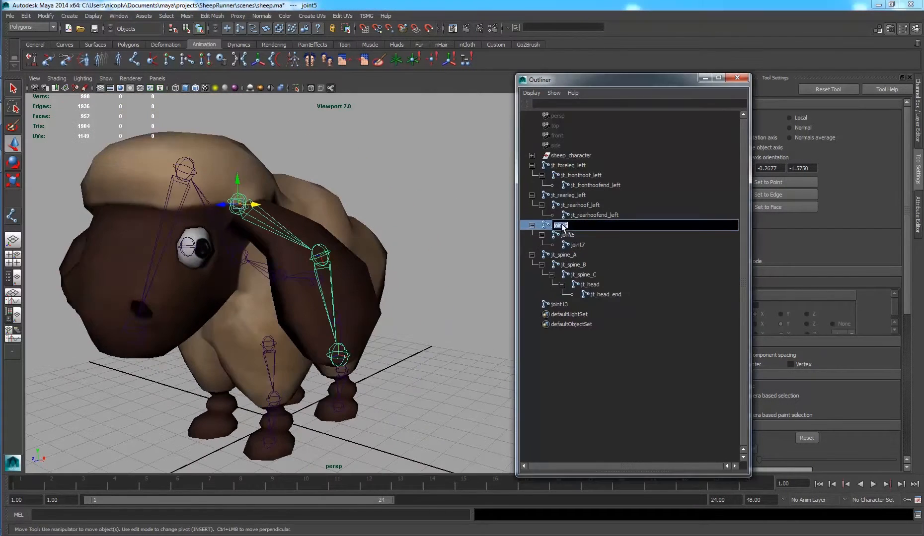
{"action": "type", "text": "ear_A"}
{"action": "double_click", "coordinate": [570, 235]}
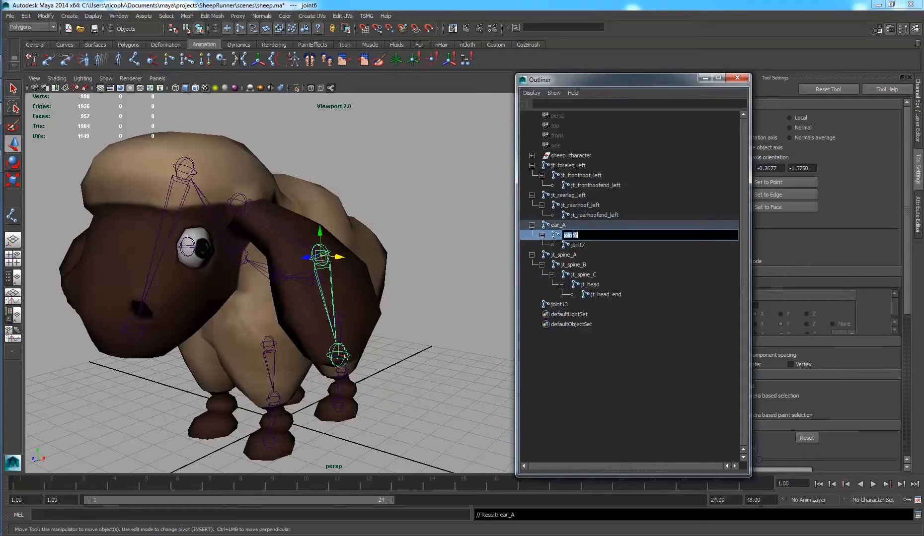
{"action": "type", "text": "e"}
{"action": "type", "text": "ar_B"}
{"action": "type", "text": "jt_"}
{"action": "key", "text": "Return"}
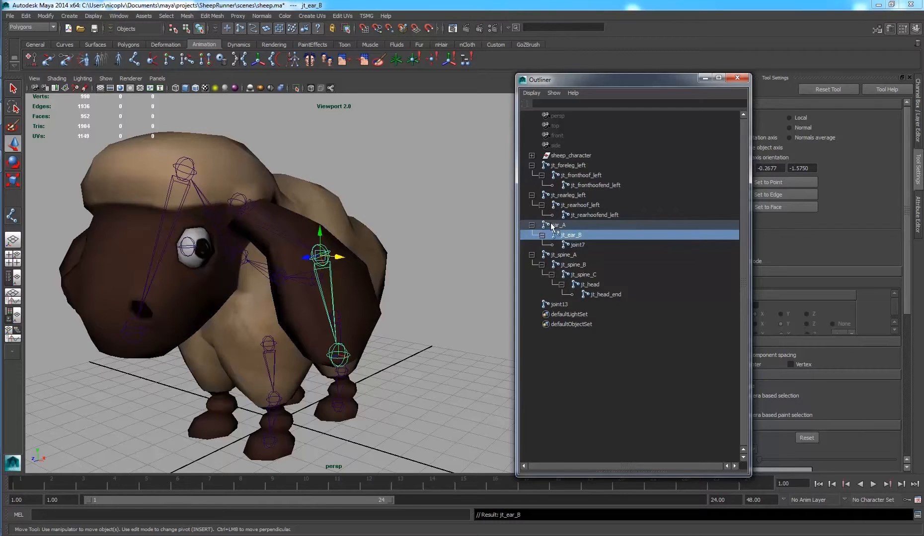
Add the missing prefix to the ear's root joint so it reads jt_ear_A, and rename the ear's end joint jt_ear_C.
{"action": "left_click", "coordinate": [553, 225]}
{"action": "double_click", "coordinate": [555, 226]}
{"action": "type", "text": "jt_"}
{"action": "key", "text": "Return"}
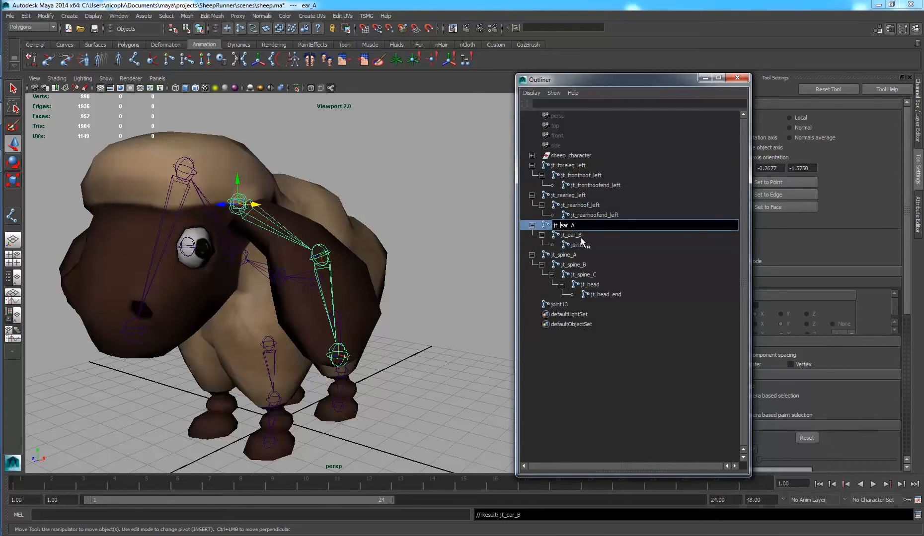
{"action": "double_click", "coordinate": [578, 245]}
{"action": "type", "text": "jt_"}
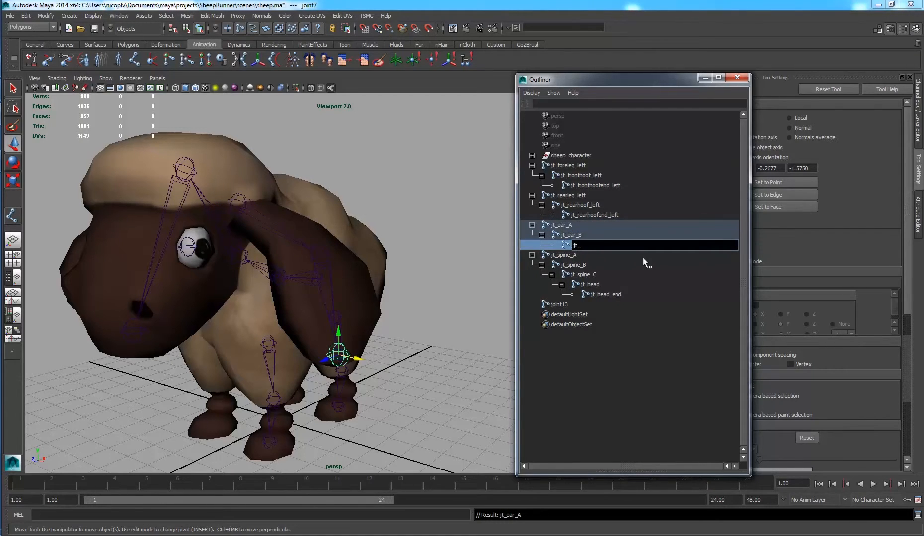
{"action": "type", "text": "ear_C"}
{"action": "key", "text": "Return"}
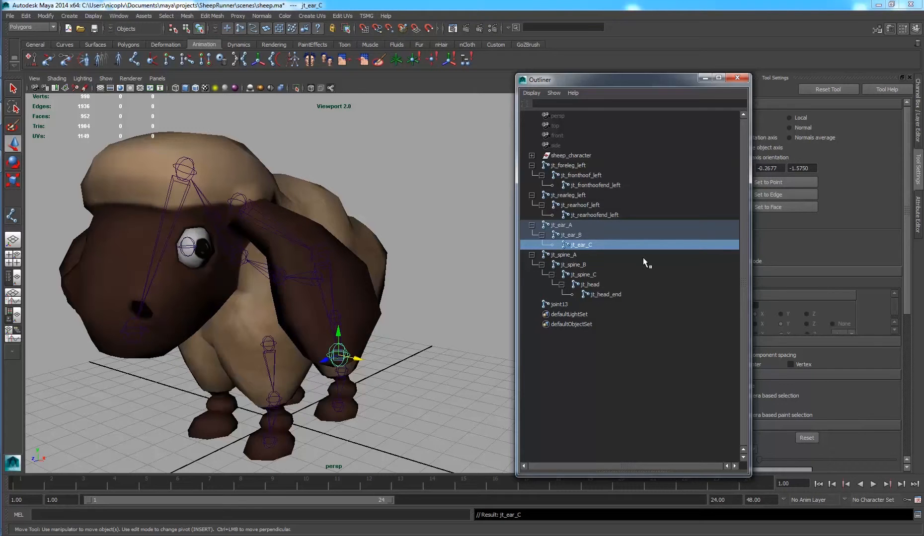
Rename the single joint in the sheep's left eye jt_eye_left.
{"action": "left_click", "coordinate": [439, 192]}
{"action": "left_click_drag", "start_coordinate": [439, 192], "coordinate": [358, 204], "text": "alt"}
{"action": "left_click", "coordinate": [559, 304]}
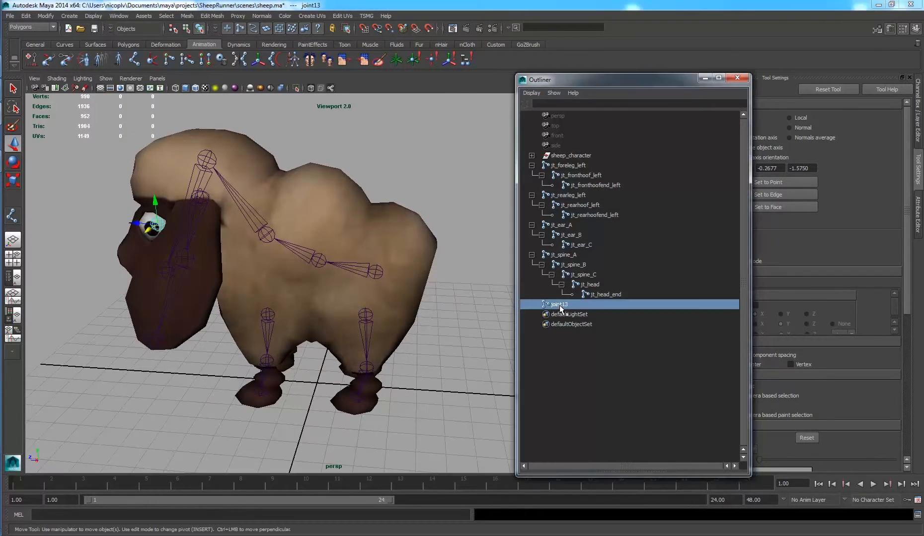
{"action": "left_click_drag", "start_coordinate": [334, 283], "coordinate": [387, 281], "text": "alt"}
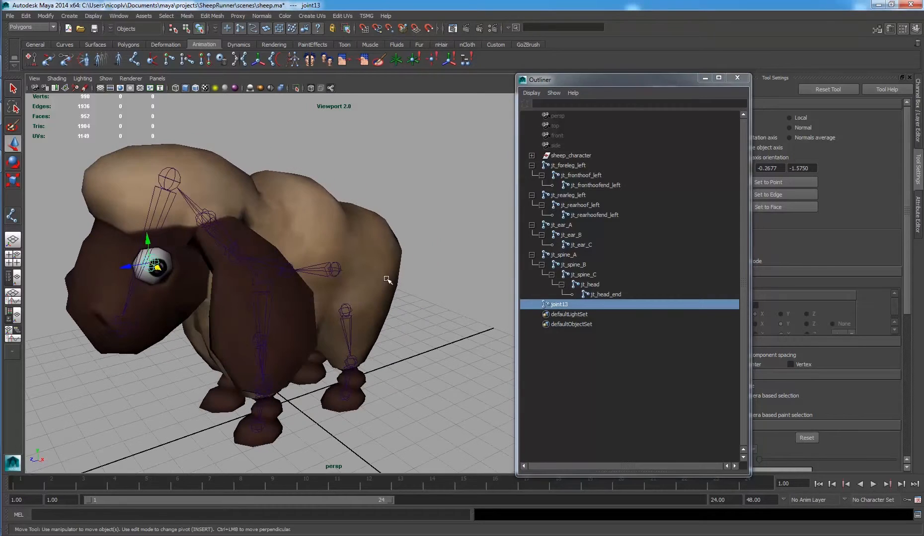
{"action": "double_click", "coordinate": [556, 304]}
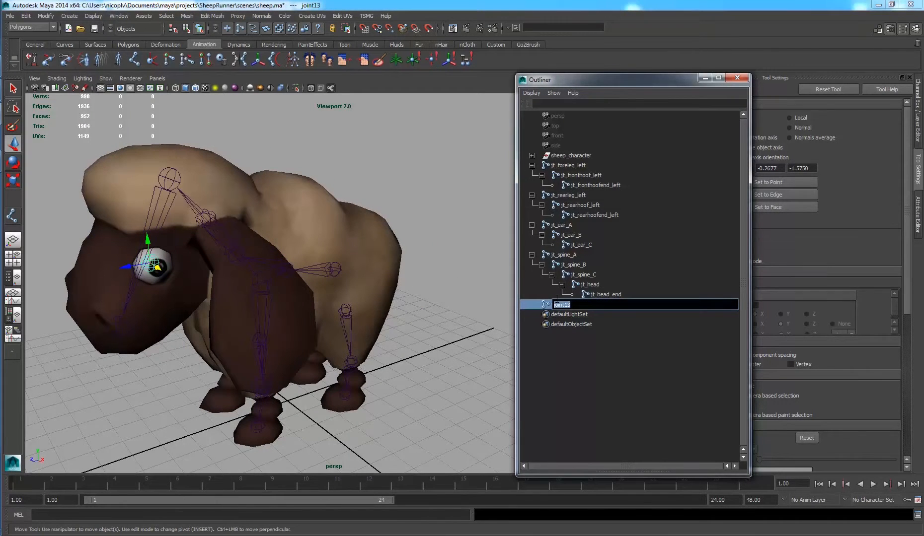
{"action": "type", "text": "jt_eye_left"}
{"action": "key", "text": "Return"}
Adjust the positions of jt_spine_C and jt_spine_B slightly in the side view without moving their child joints.
{"action": "left_click", "coordinate": [462, 250]}
{"action": "left_click_drag", "start_coordinate": [462, 249], "coordinate": [351, 266], "text": "alt"}
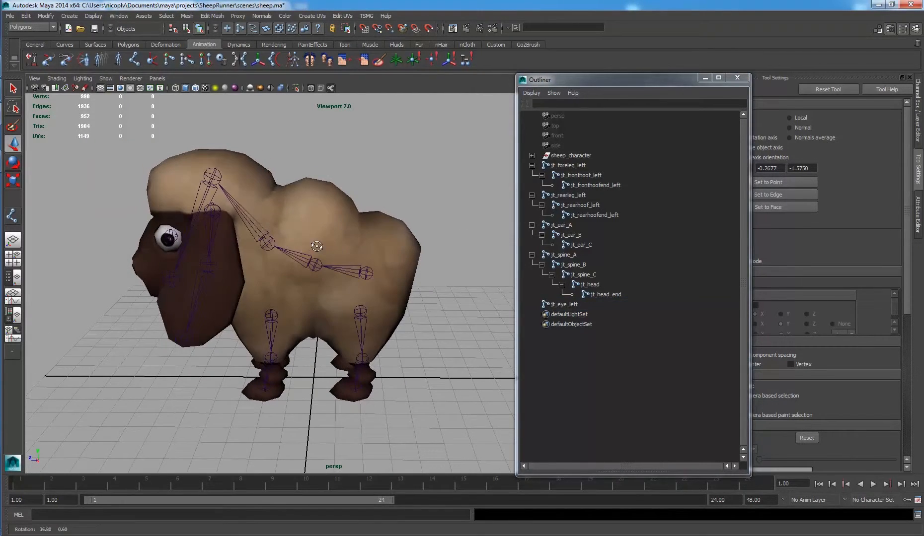
{"action": "left_click", "coordinate": [368, 270]}
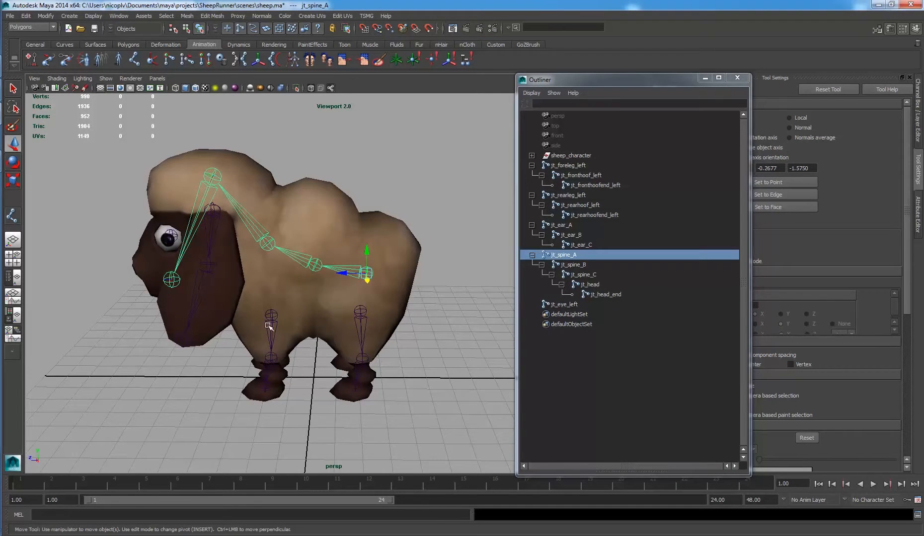
{"action": "left_click_drag", "start_coordinate": [268, 326], "coordinate": [350, 318], "text": "alt"}
{"action": "left_click", "coordinate": [355, 278]}
{"action": "key", "text": "space"}
{"action": "key", "text": "space"}
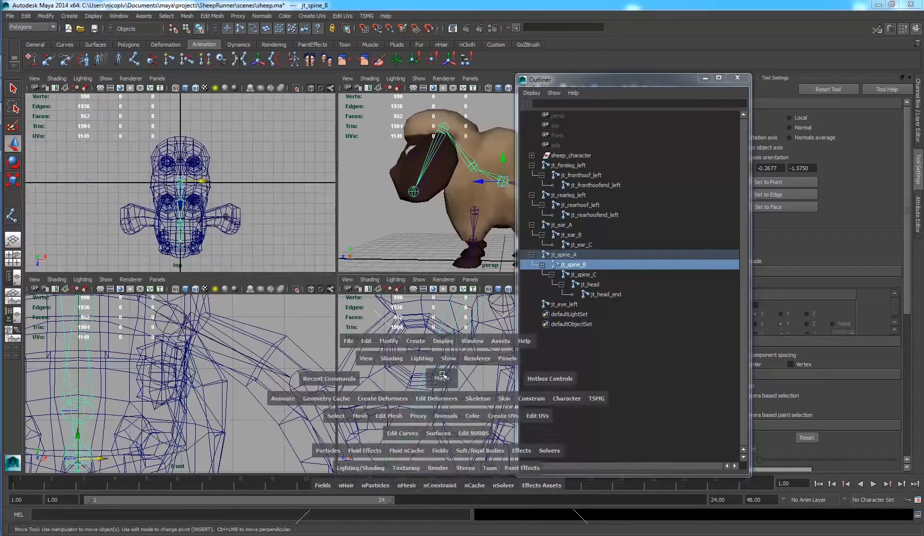
{"action": "scroll", "coordinate": [355, 309], "scroll_direction": "up", "scroll_amount": 6}
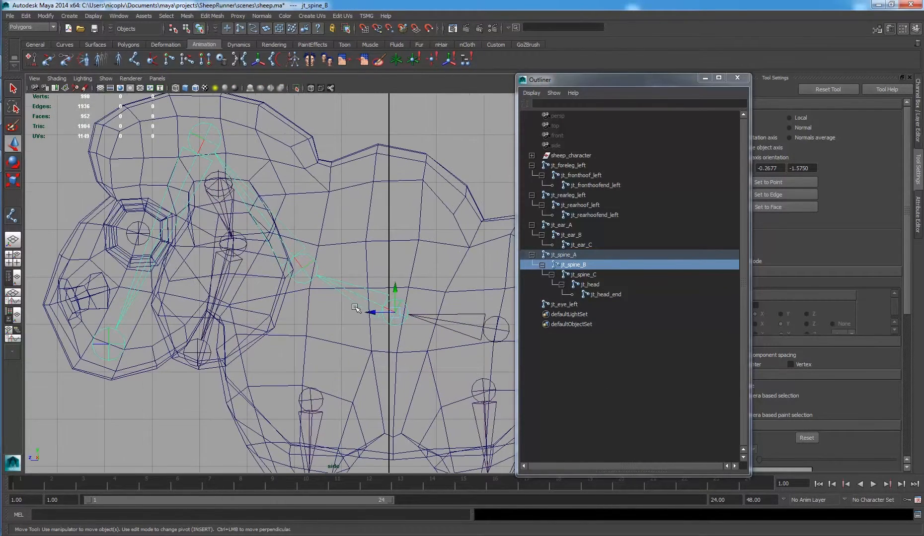
{"action": "left_click", "coordinate": [304, 271]}
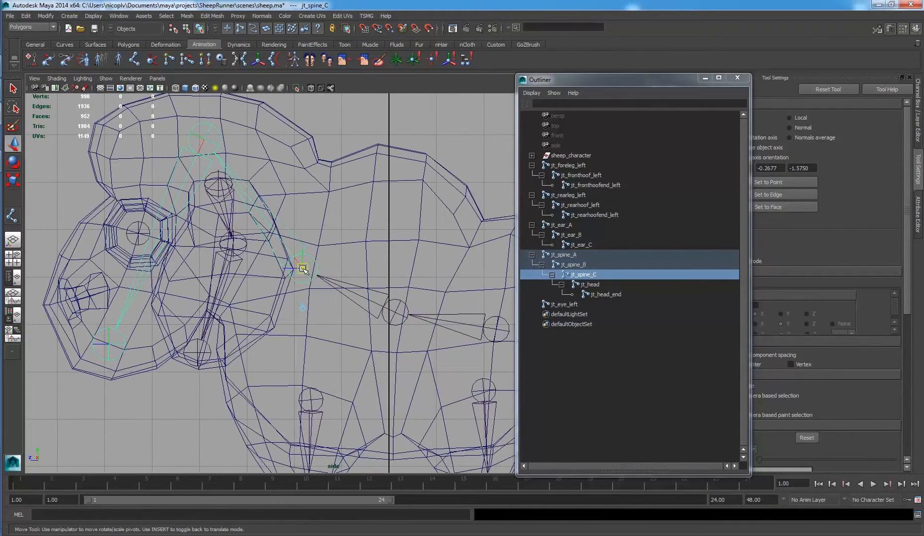
{"action": "left_click_drag", "start_coordinate": [302, 269], "coordinate": [307, 281]}
{"action": "key", "text": "ctrl+z"}
{"action": "left_click", "coordinate": [400, 316]}
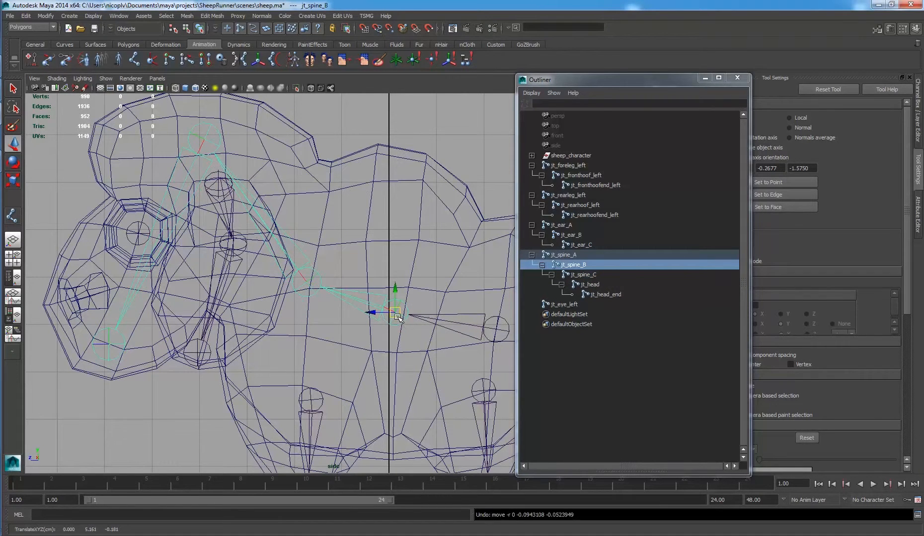
{"action": "left_click_drag", "start_coordinate": [398, 317], "coordinate": [398, 321]}
{"action": "left_click", "coordinate": [462, 153]}
Return to the perspective view and parent the jt_rearleg_left chain under the spine root jt_spine_A.
{"action": "key", "text": "space"}
{"action": "key", "text": "space"}
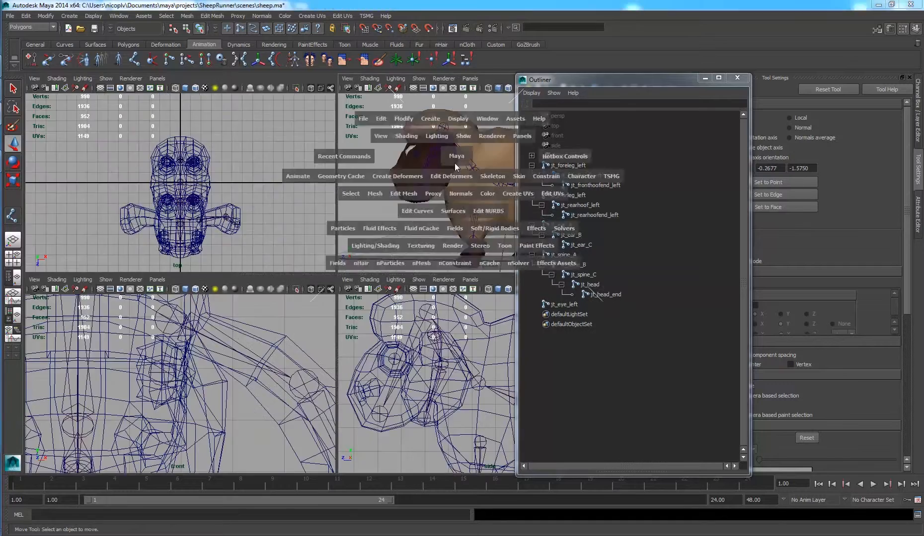
{"action": "left_click_drag", "start_coordinate": [359, 243], "coordinate": [406, 273], "text": "alt"}
{"action": "left_click", "coordinate": [570, 256]}
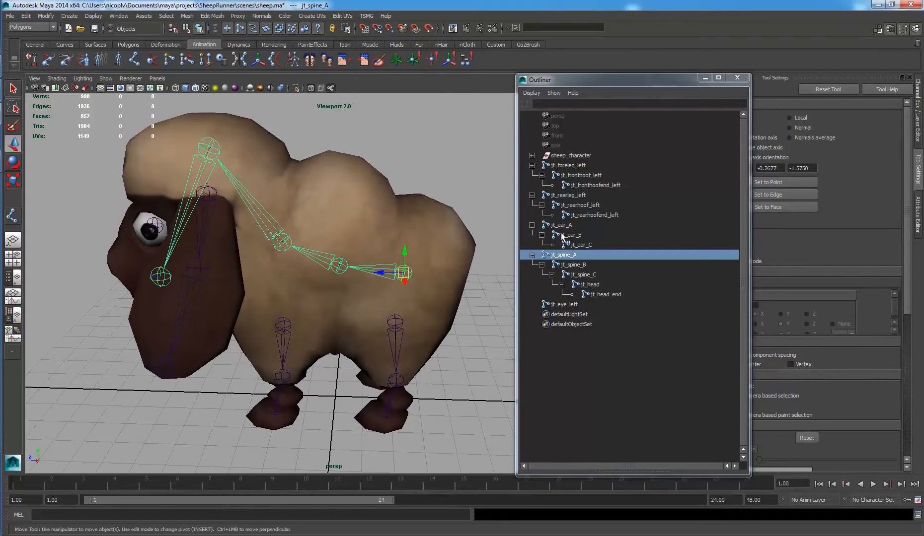
{"action": "left_click", "coordinate": [571, 197]}
{"action": "middle_click_drag", "start_coordinate": [563, 197], "coordinate": [577, 254]}
Parent the jt_foreleg_left chain under the spine joint jt_spine_C at the shoulders.
{"action": "left_click_drag", "start_coordinate": [461, 292], "coordinate": [419, 270], "text": "alt"}
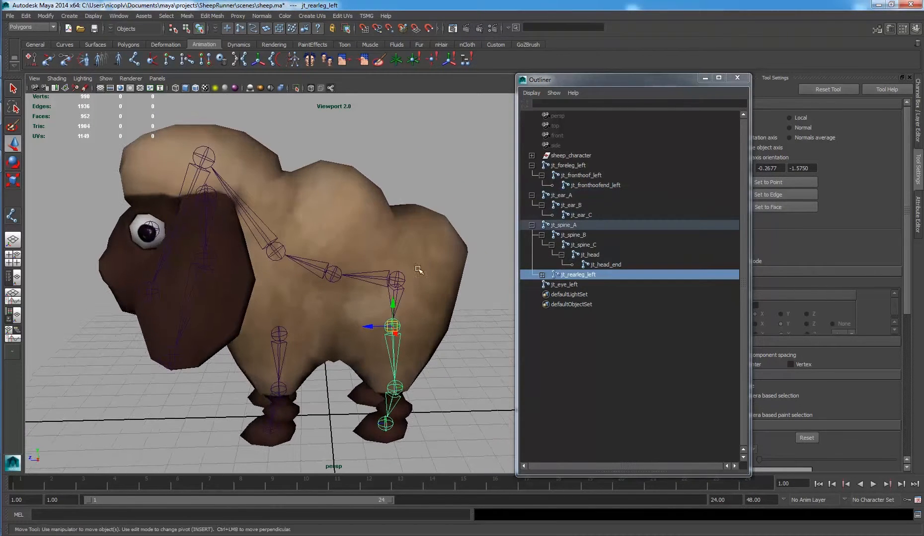
{"action": "left_click", "coordinate": [582, 246]}
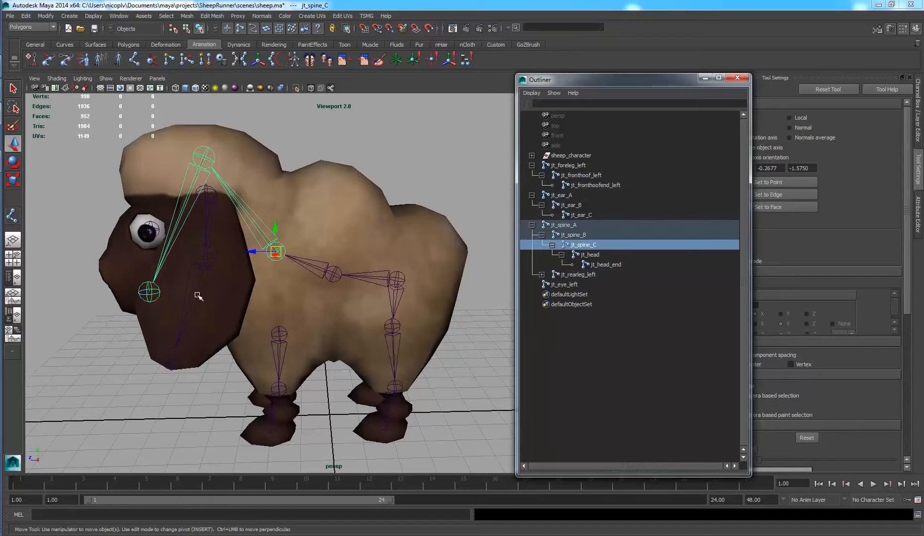
{"action": "left_click", "coordinate": [571, 166]}
{"action": "middle_click_drag", "start_coordinate": [574, 167], "coordinate": [590, 248]}
Parent jt_ear_A and jt_eye_left together under jt_head, and collapse the whole jt_spine_A hierarchy in the Outliner.
{"action": "left_click_drag", "start_coordinate": [422, 187], "coordinate": [184, 180], "text": "alt"}
{"action": "left_click", "coordinate": [181, 180]}
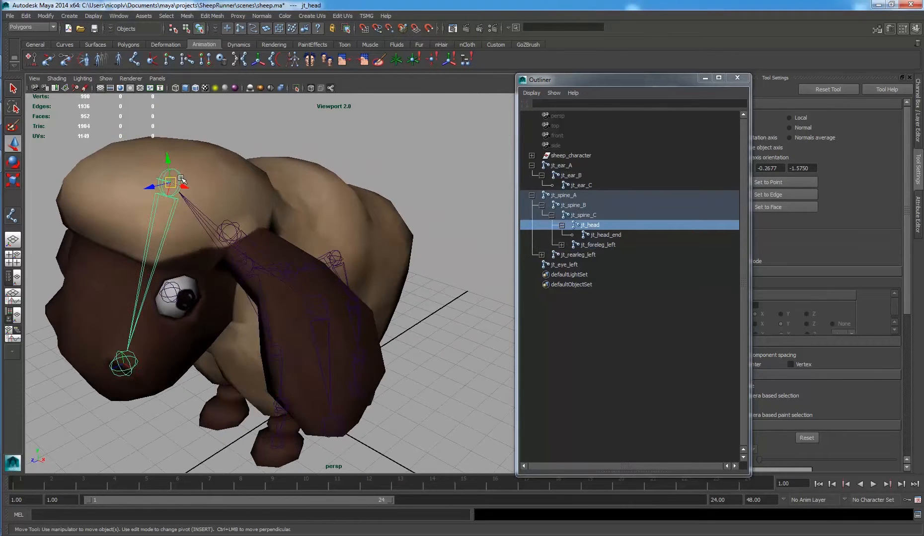
{"action": "left_click", "coordinate": [566, 166]}
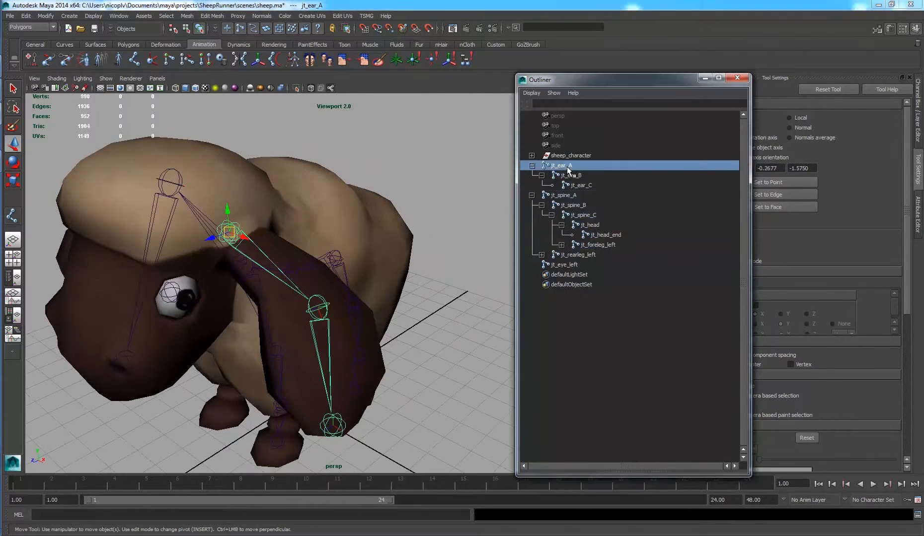
{"action": "left_click", "coordinate": [563, 266]}
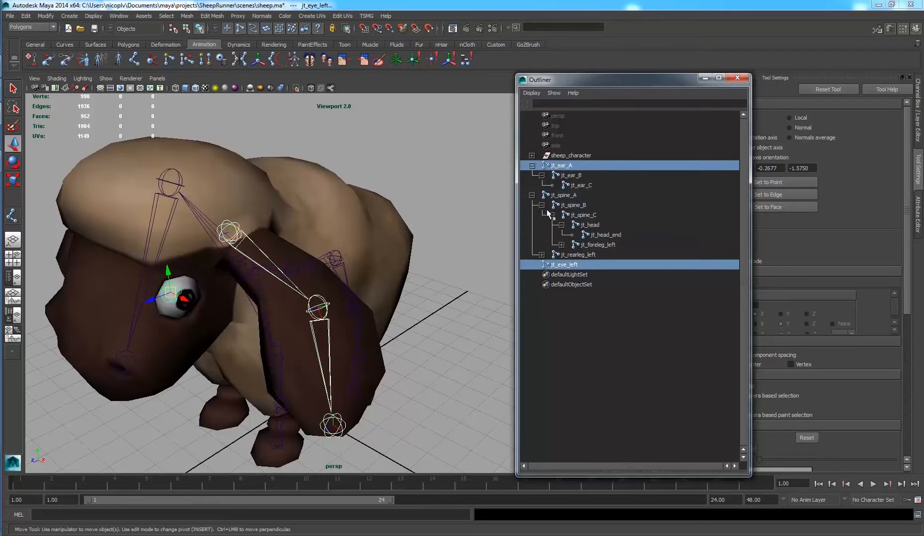
{"action": "middle_click_drag", "start_coordinate": [573, 170], "coordinate": [592, 227]}
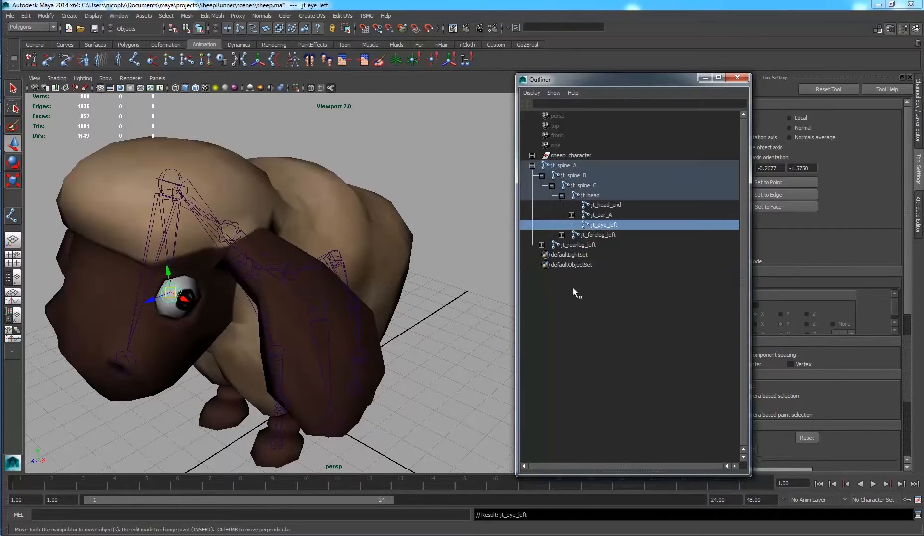
{"action": "left_click", "coordinate": [541, 175]}
{"action": "left_click", "coordinate": [531, 165]}
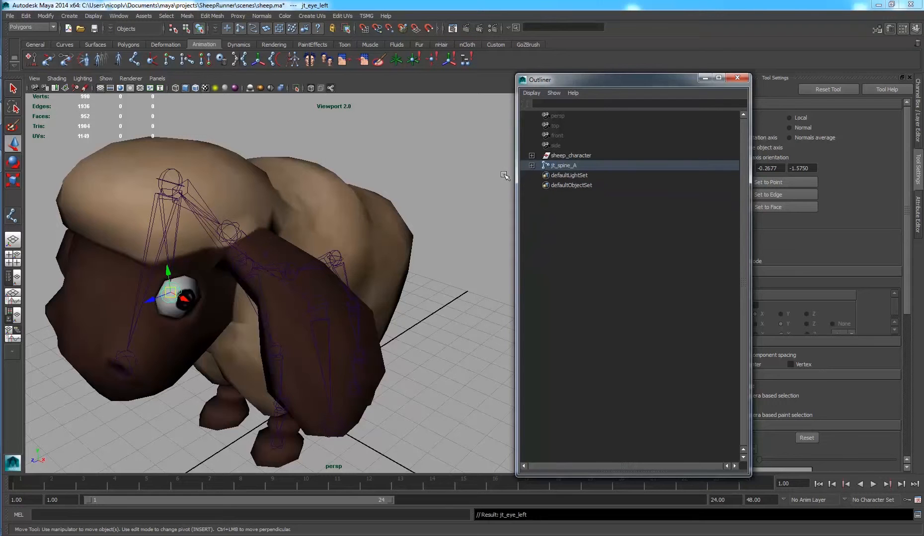
Place one separate new joint on the ground grid below the head, at about X -1.04, Z 4.4.
{"action": "left_click", "coordinate": [505, 171]}
{"action": "left_click_drag", "start_coordinate": [505, 172], "coordinate": [431, 199], "text": "alt"}
{"action": "scroll", "coordinate": [251, 278], "scroll_direction": "up", "scroll_amount": 3}
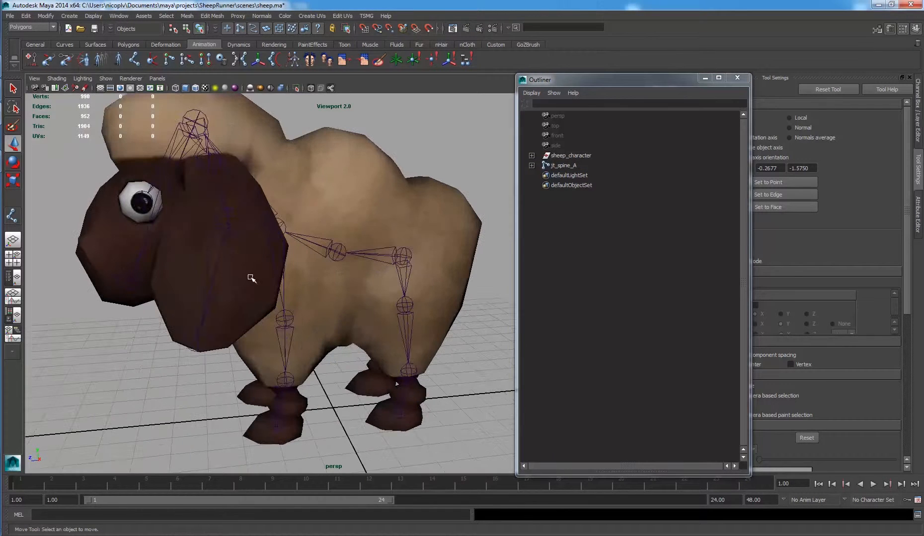
{"action": "left_click", "coordinate": [134, 61]}
{"action": "left_click", "coordinate": [193, 409]}
{"action": "key", "text": "w"}
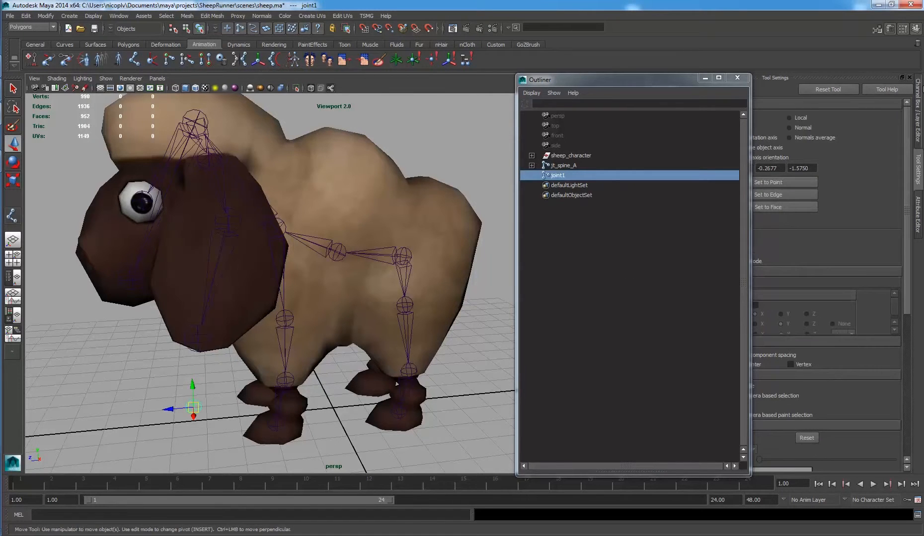
Set the new joint's Translate X, Y and Z to 0 to centre it at the origin.
{"action": "left_click", "coordinate": [919, 105]}
{"action": "left_click_drag", "start_coordinate": [678, 81], "coordinate": [648, 81]}
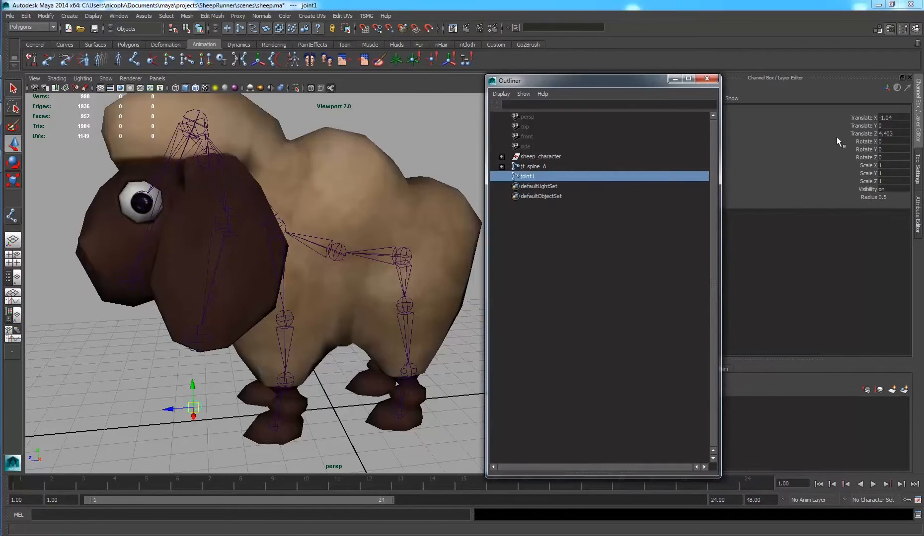
{"action": "left_click_drag", "start_coordinate": [884, 118], "coordinate": [892, 133]}
{"action": "key", "text": "Return"}
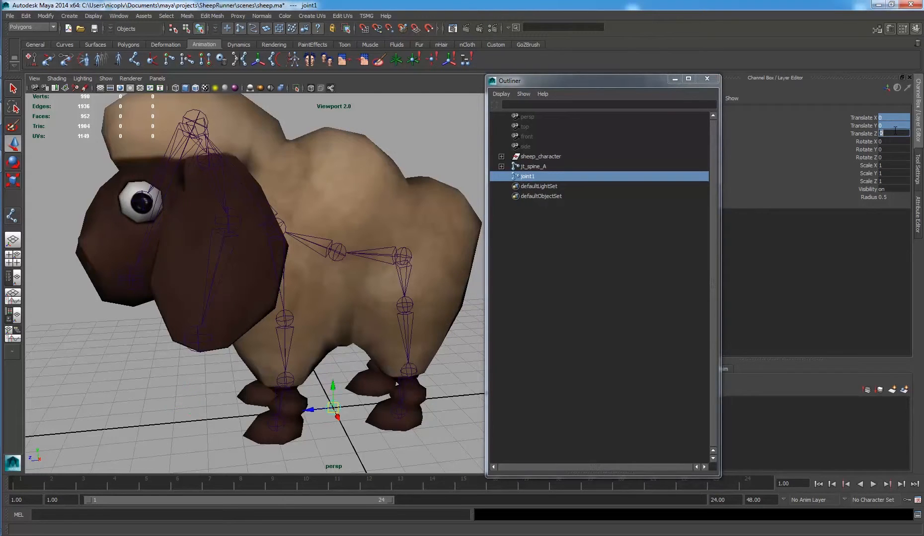
{"action": "left_click", "coordinate": [576, 180]}
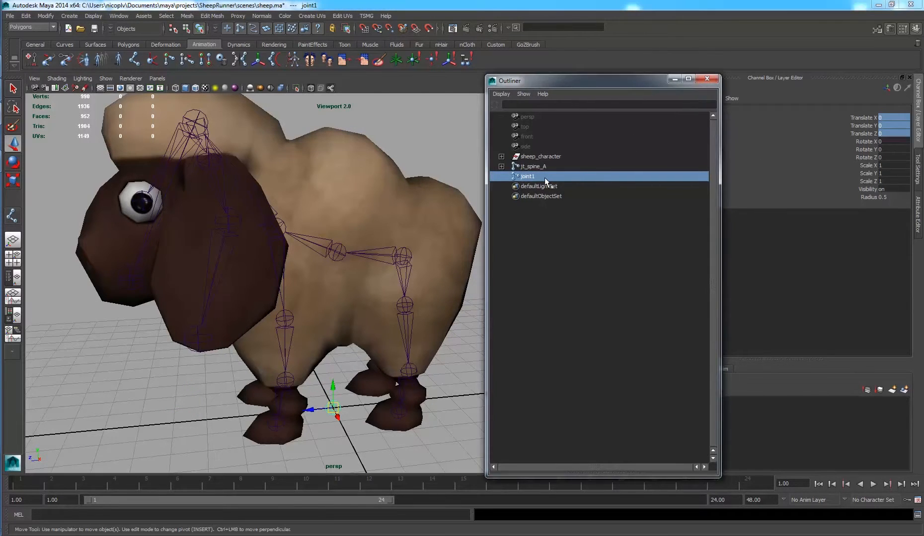
Rename the joint at the origin as jt_main and parent the jt_spine_A hierarchy under it.
{"action": "double_click", "coordinate": [543, 178]}
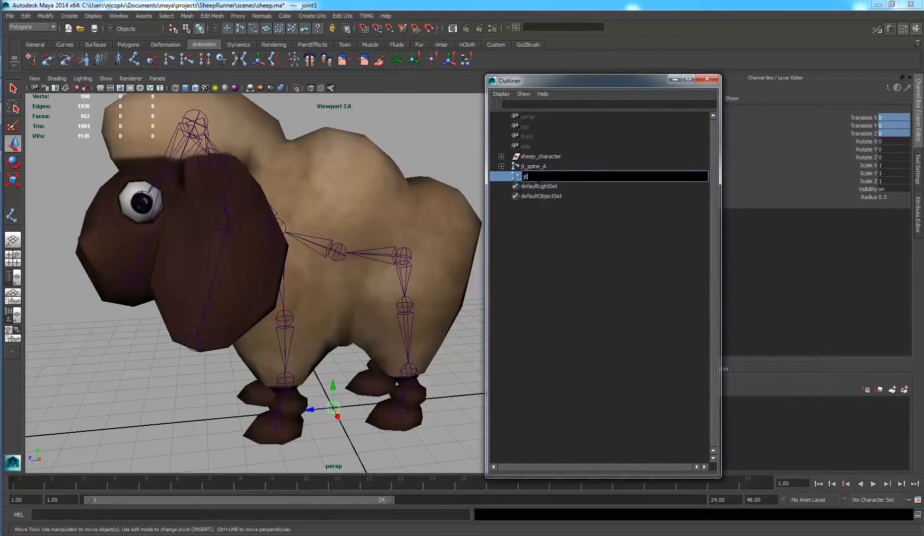
{"action": "key", "text": "Return"}
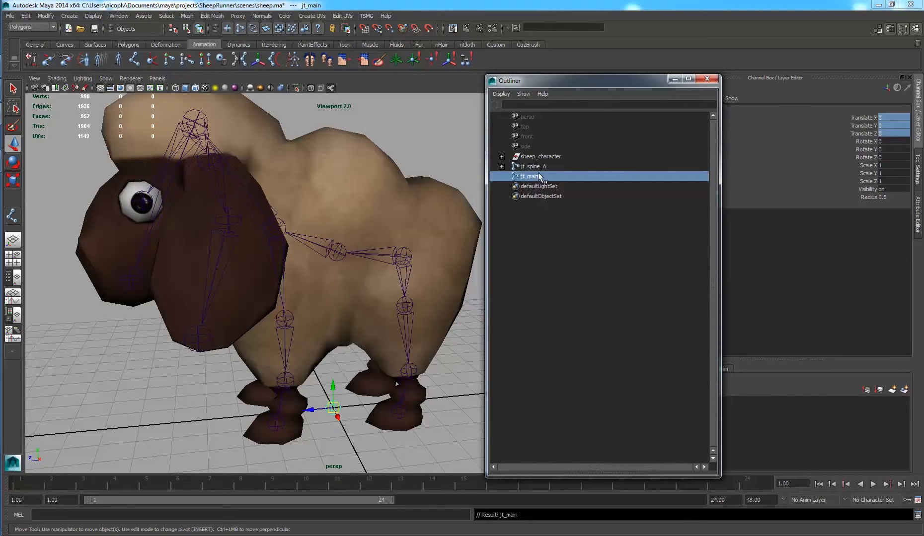
{"action": "left_click", "coordinate": [536, 168]}
{"action": "middle_click_drag", "start_coordinate": [535, 169], "coordinate": [530, 177]}
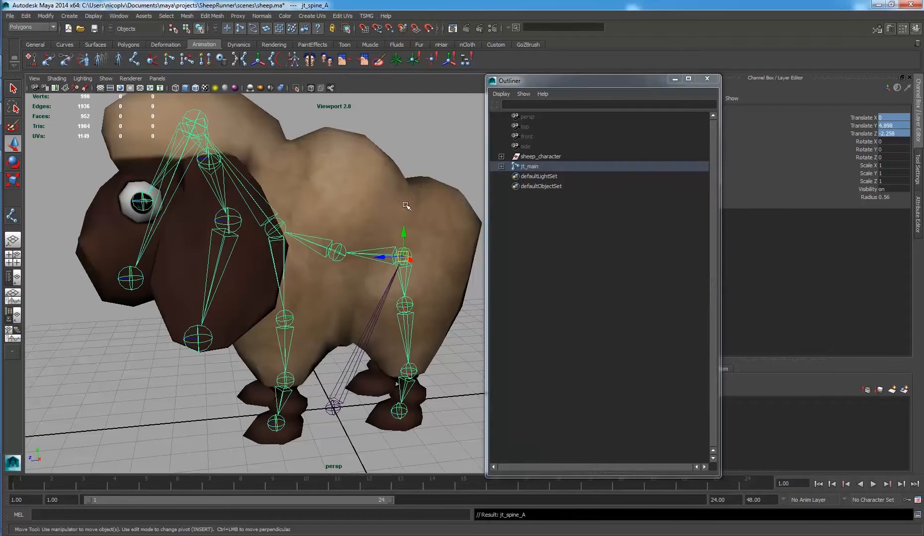
{"action": "left_click_drag", "start_coordinate": [343, 164], "coordinate": [393, 161], "text": "alt"}
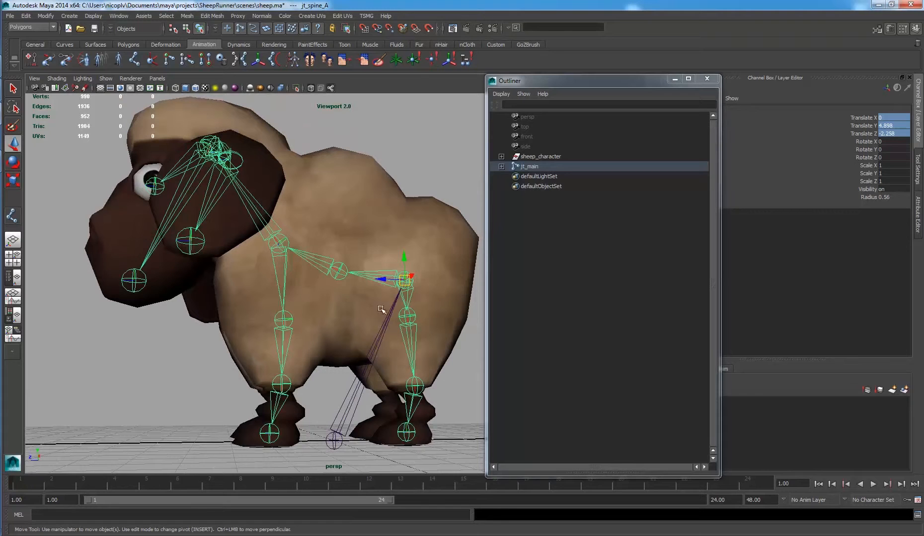
Test moving jt_main with the whole skeleton, undo the move and clear the selection.
{"action": "left_click", "coordinate": [330, 445]}
{"action": "left_click_drag", "start_coordinate": [334, 443], "coordinate": [325, 427]}
{"action": "key", "text": "ctrl+z"}
{"action": "left_click_drag", "start_coordinate": [318, 309], "coordinate": [366, 304], "text": "alt"}
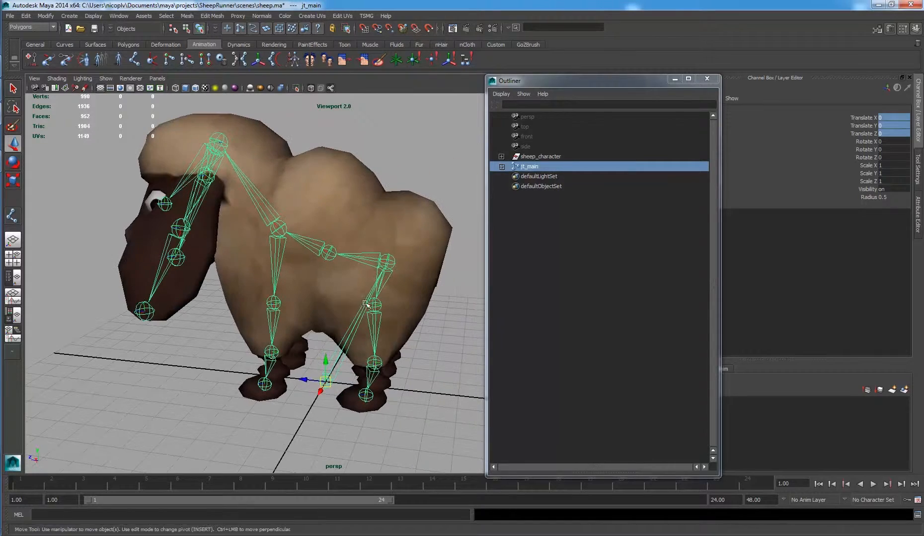
{"action": "left_click", "coordinate": [415, 156]}
Select jt_rearleg_left and open the Mirror Joint options from the Animation toolset.
{"action": "left_click_drag", "start_coordinate": [414, 156], "coordinate": [390, 263], "text": "alt"}
{"action": "scroll", "coordinate": [392, 191], "scroll_direction": "up", "scroll_amount": 5}
{"action": "left_click", "coordinate": [344, 277]}
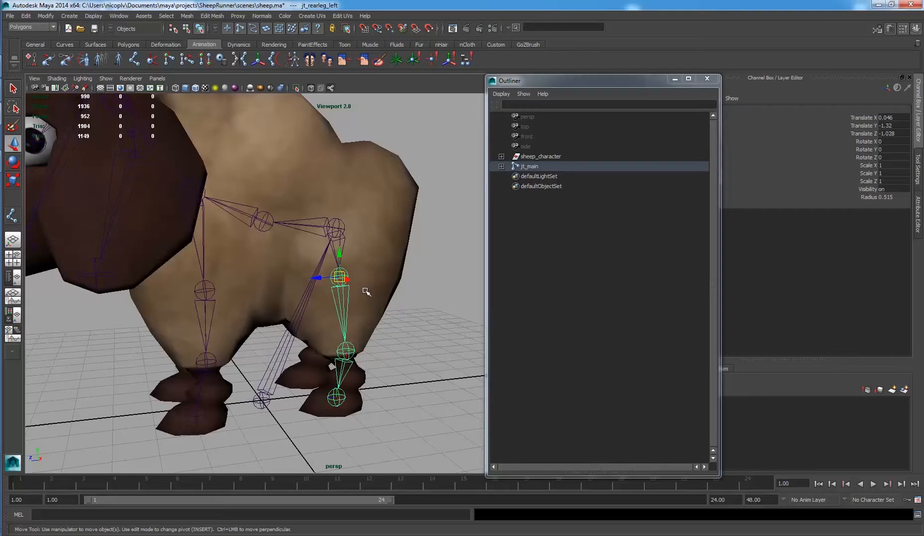
{"action": "left_click", "coordinate": [392, 282]}
{"action": "left_click", "coordinate": [342, 280]}
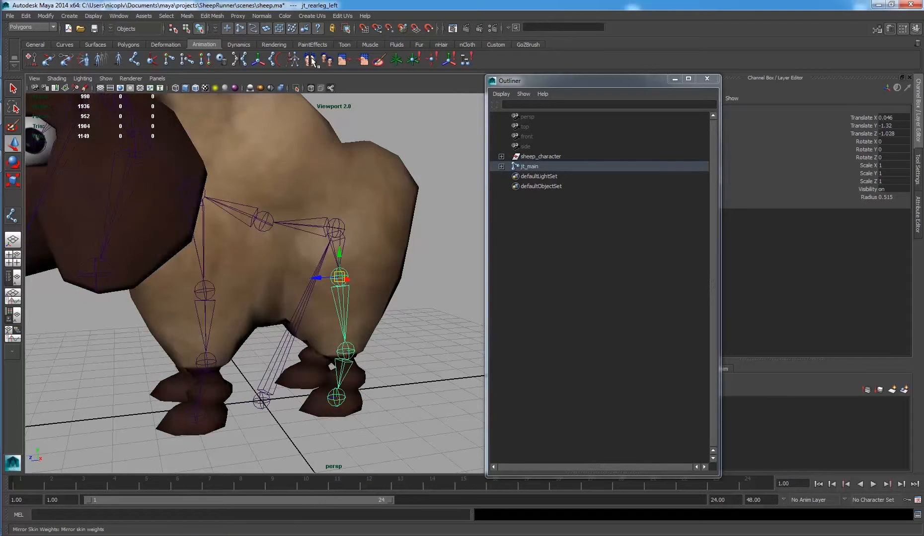
{"action": "left_click", "coordinate": [55, 27]}
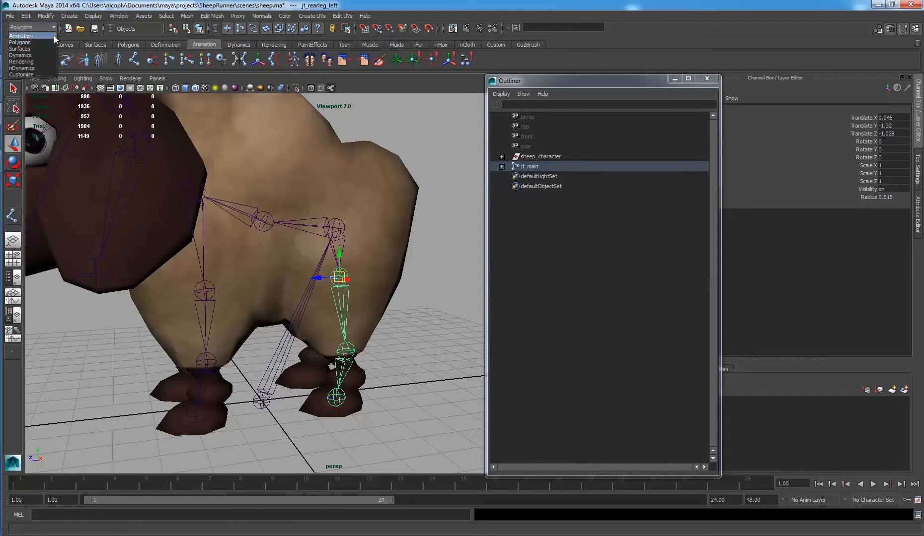
{"action": "left_click", "coordinate": [20, 36]}
{"action": "left_click", "coordinate": [336, 16]}
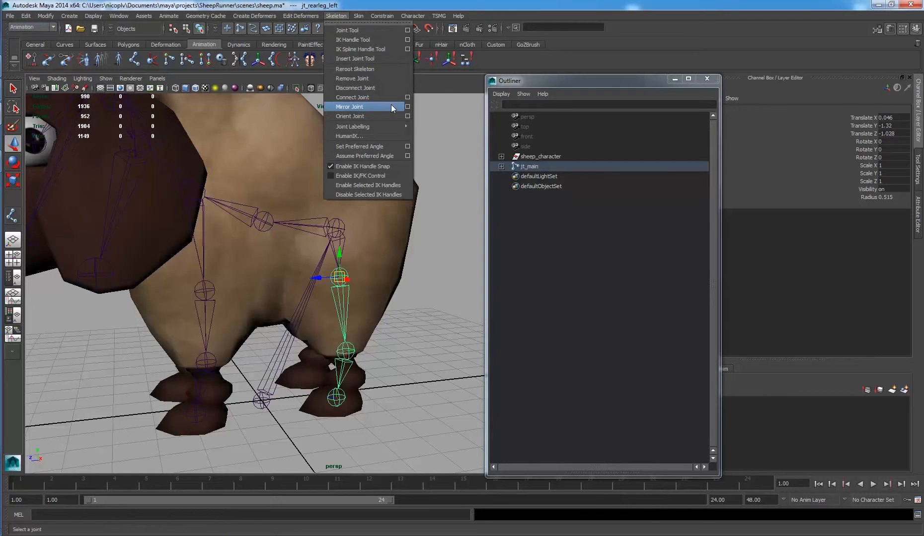
{"action": "left_click", "coordinate": [406, 106]}
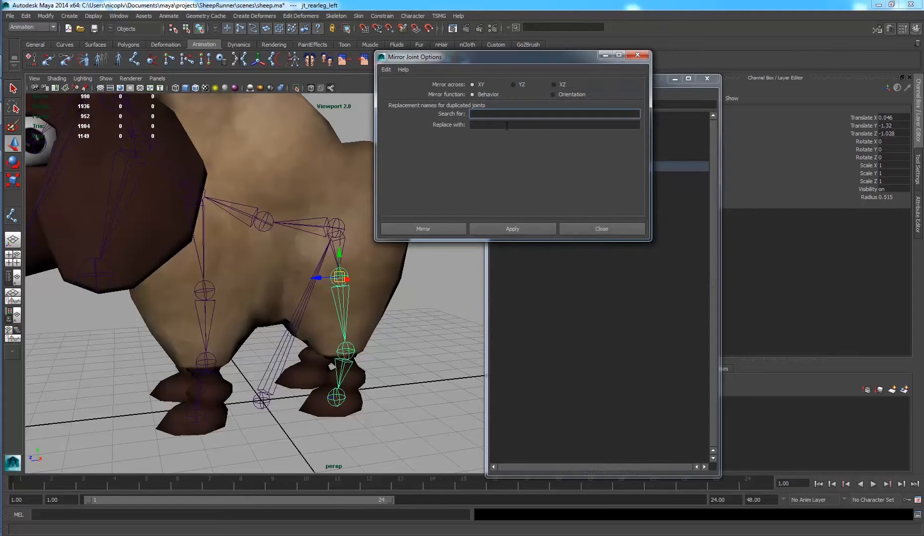
Check the model's axis directions and set the joint mirroring across the YZ plane.
{"action": "left_click_drag", "start_coordinate": [290, 265], "coordinate": [326, 261], "text": "alt"}
{"action": "right_click_drag", "start_coordinate": [325, 262], "coordinate": [268, 260], "text": "alt"}
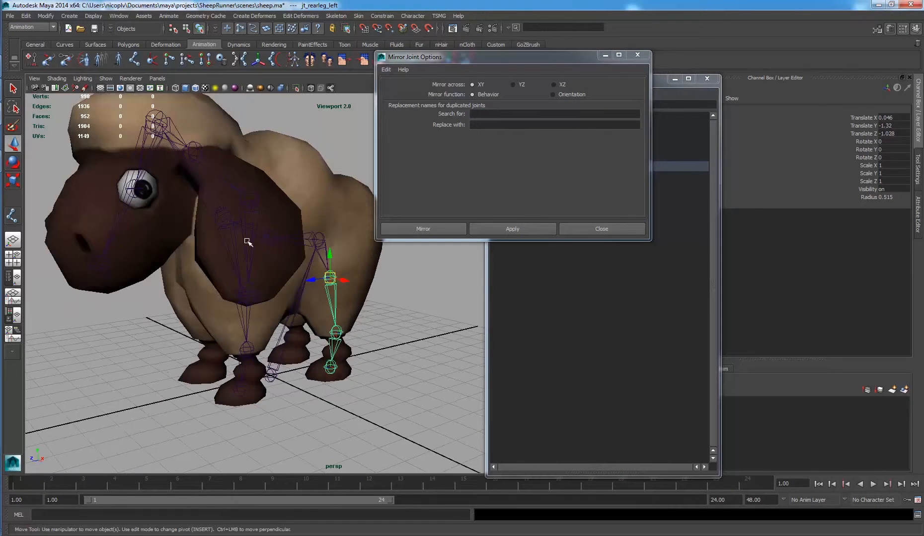
{"action": "left_click_drag", "start_coordinate": [247, 241], "coordinate": [226, 244], "text": "alt"}
{"action": "right_click_drag", "start_coordinate": [226, 244], "coordinate": [277, 253], "text": "alt"}
{"action": "middle_click_drag", "start_coordinate": [291, 235], "coordinate": [293, 243], "text": "alt"}
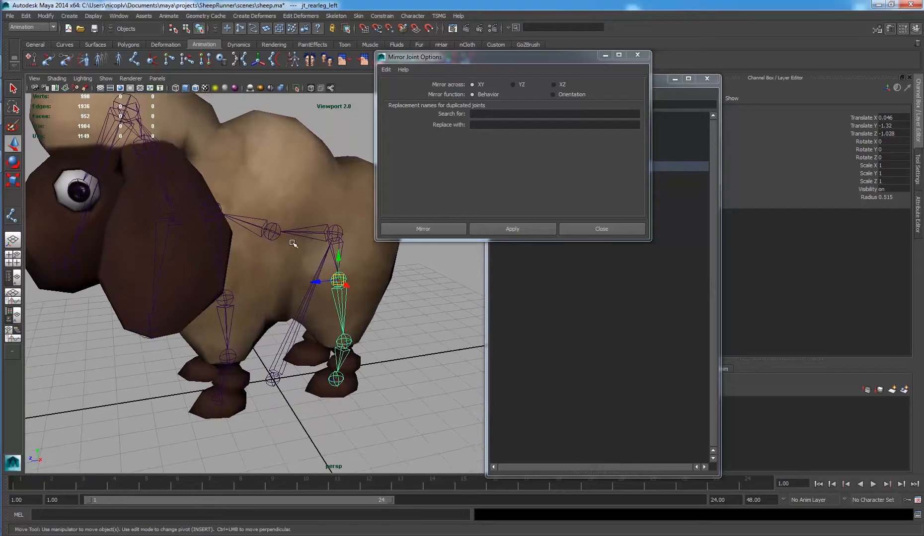
{"action": "scroll", "coordinate": [293, 243], "scroll_direction": "up", "scroll_amount": 2}
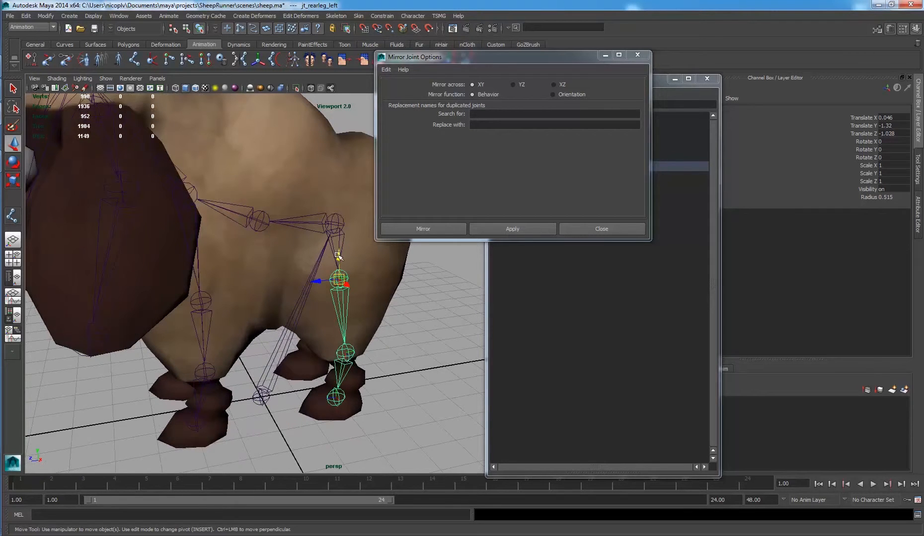
{"action": "left_click", "coordinate": [512, 85]}
{"action": "left_click", "coordinate": [513, 114]}
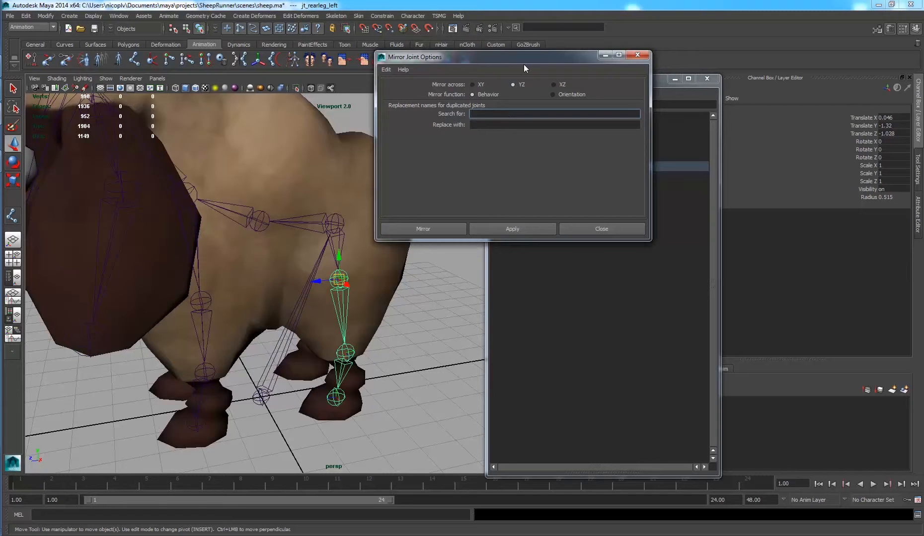
Arrange the Mirror Joint options beside the Outliner and expand jt_main through jt_spine_A to the joints below jt_rearleg_left.
{"action": "left_click_drag", "start_coordinate": [524, 64], "coordinate": [377, 50]}
{"action": "left_click_drag", "start_coordinate": [554, 79], "coordinate": [591, 72]}
{"action": "left_click", "coordinate": [539, 157]}
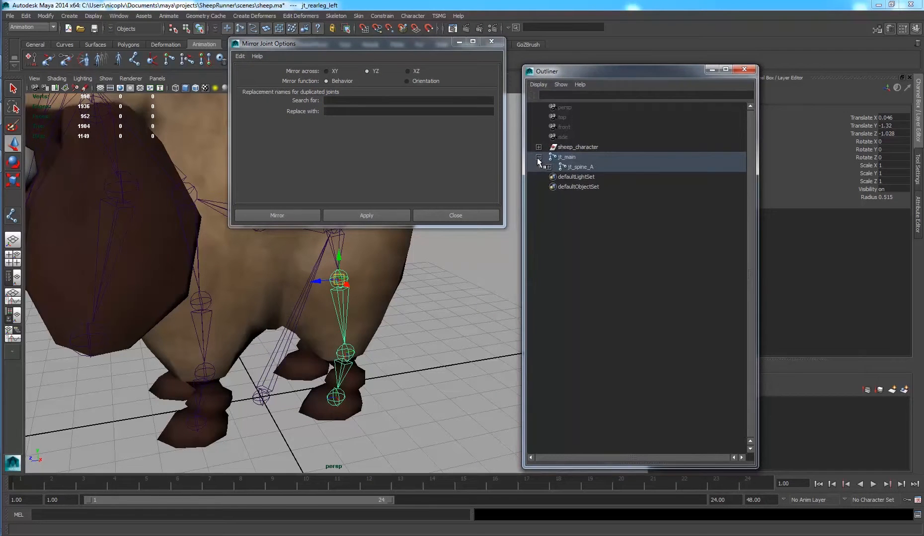
{"action": "left_click", "coordinate": [547, 167]}
{"action": "left_click", "coordinate": [548, 167]}
{"action": "left_click", "coordinate": [556, 178]}
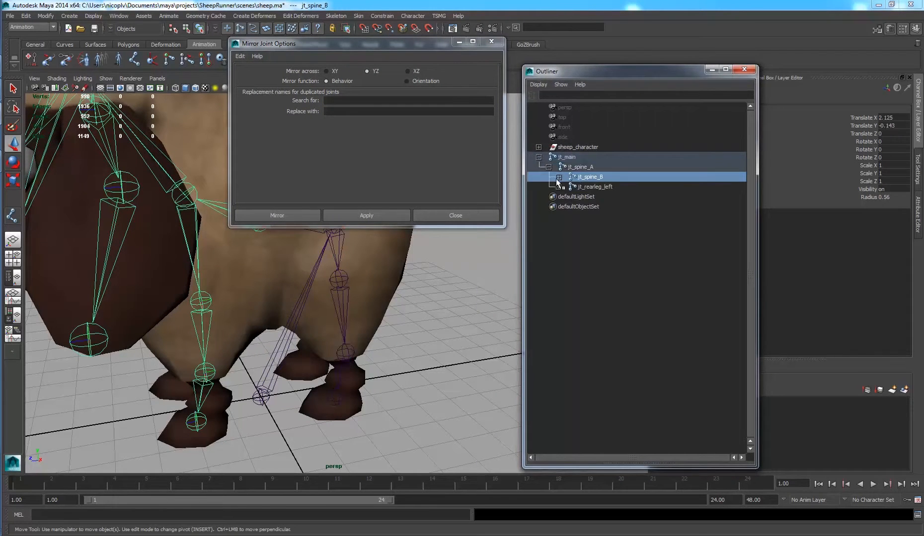
{"action": "left_click", "coordinate": [558, 187]}
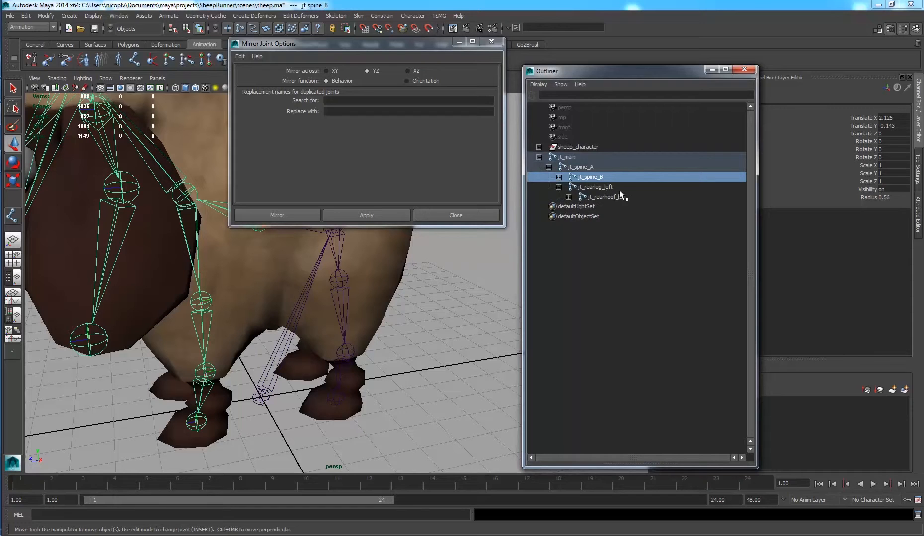
Mirror the jt_rearleg_left chain, replacing "left" with "right" in the duplicated joint names.
{"action": "left_click", "coordinate": [342, 281]}
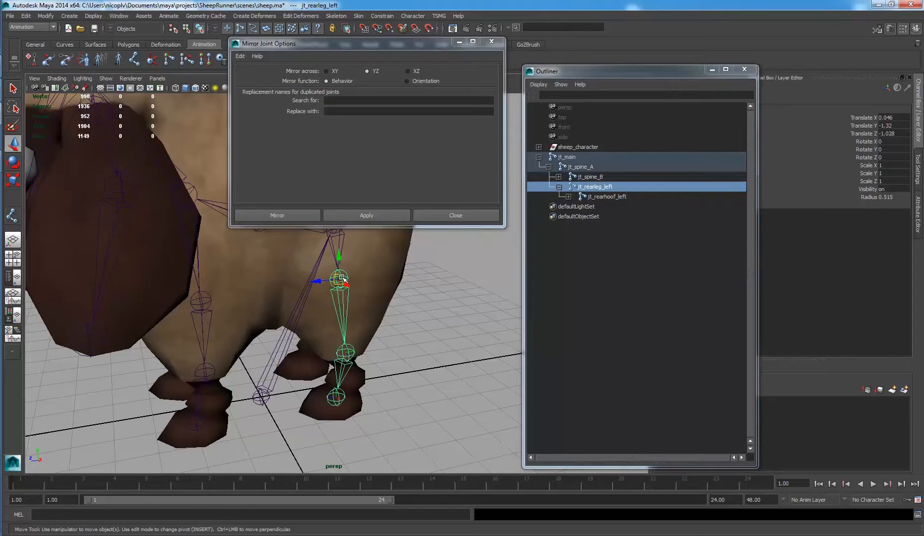
{"action": "left_click", "coordinate": [334, 101]}
{"action": "key", "text": "Tab"}
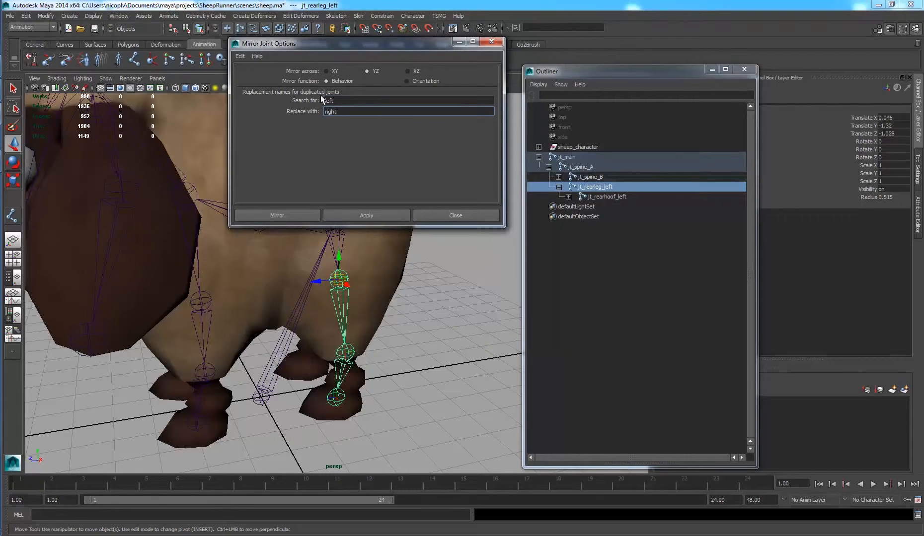
{"action": "left_click", "coordinate": [297, 210]}
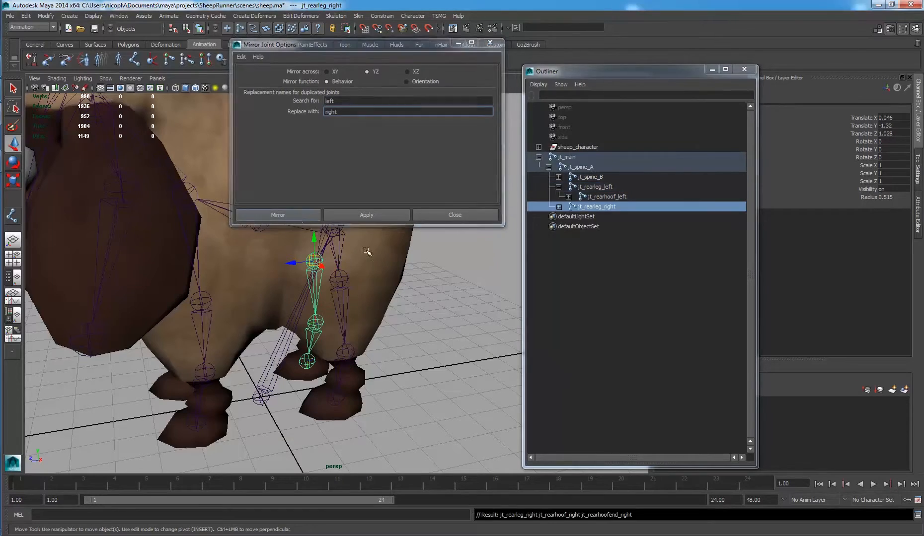
Examine the mirrored rear leg from behind and expand jt_rearleg_right down to its hoof end joint.
{"action": "left_click_drag", "start_coordinate": [409, 227], "coordinate": [418, 414], "text": "alt"}
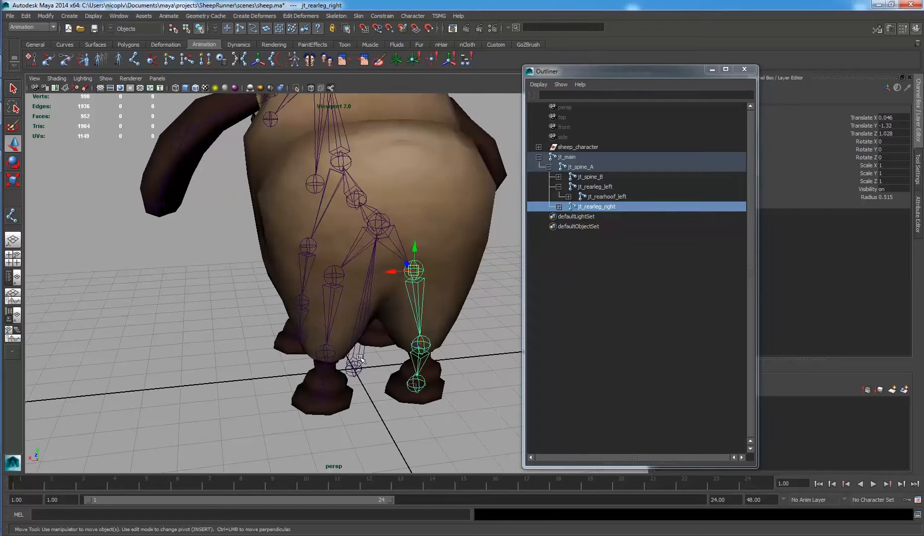
{"action": "left_click_drag", "start_coordinate": [395, 324], "coordinate": [392, 286], "text": "alt"}
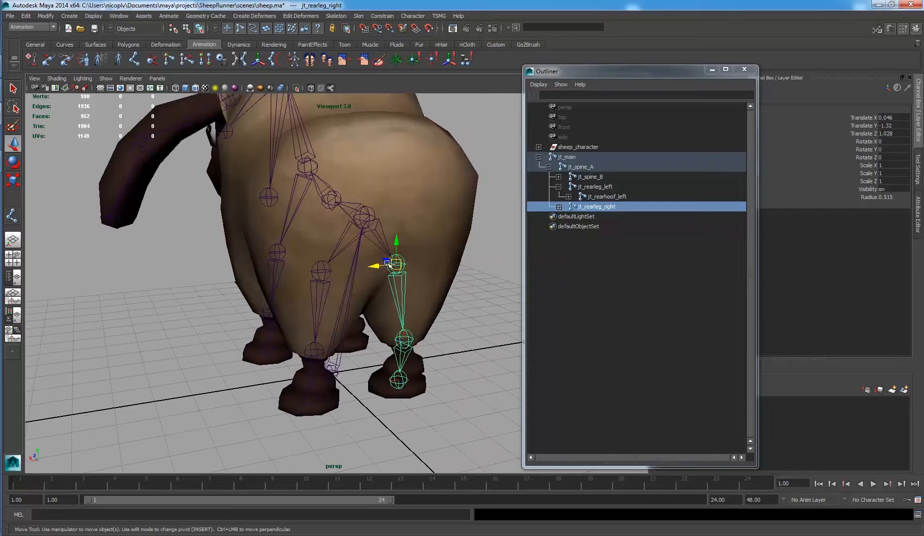
{"action": "left_click_drag", "start_coordinate": [388, 348], "coordinate": [333, 229], "text": "alt"}
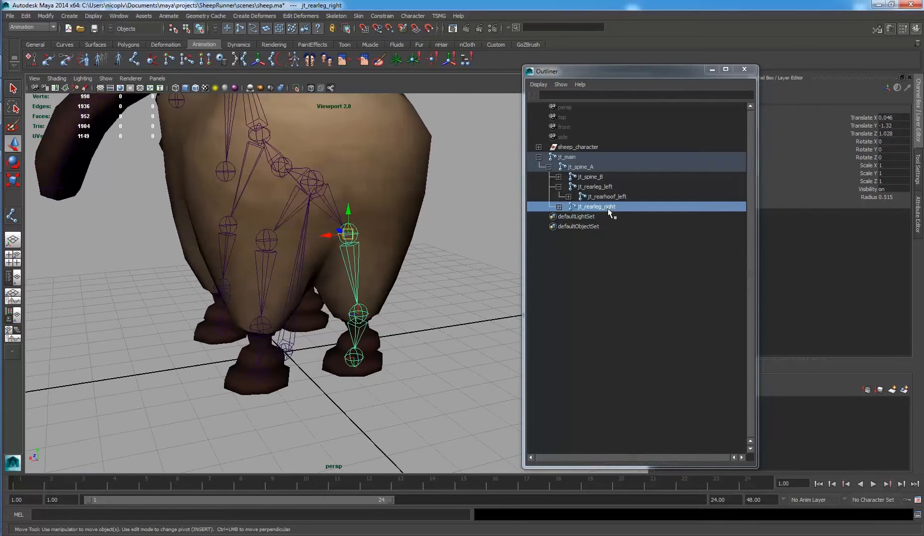
{"action": "left_click", "coordinate": [559, 207]}
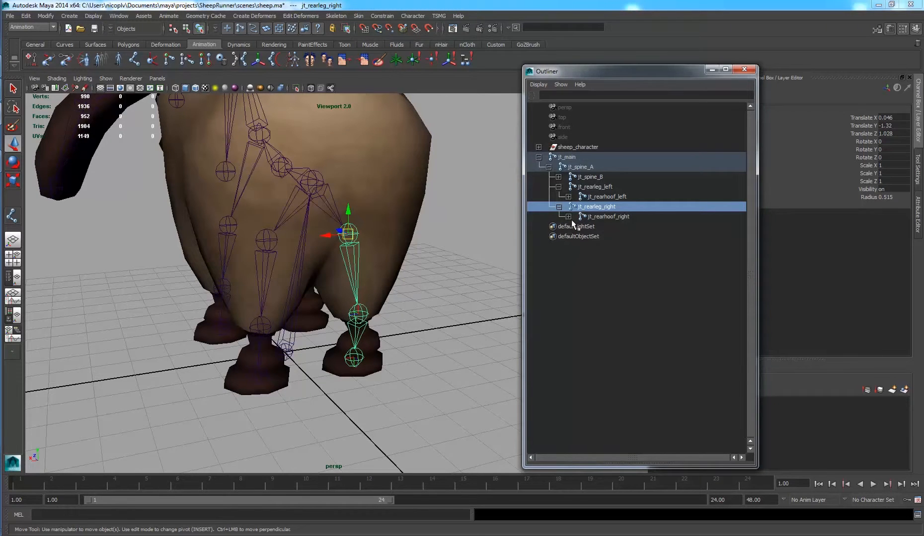
{"action": "left_click", "coordinate": [569, 217]}
Mirror the jt_foreleg_left chain to the other side by repeating the last Mirror Joint command.
{"action": "left_click_drag", "start_coordinate": [318, 247], "coordinate": [447, 253], "text": "alt"}
{"action": "left_click_drag", "start_coordinate": [249, 247], "coordinate": [300, 206], "text": "alt"}
{"action": "left_click", "coordinate": [256, 247]}
{"action": "key", "text": "g"}
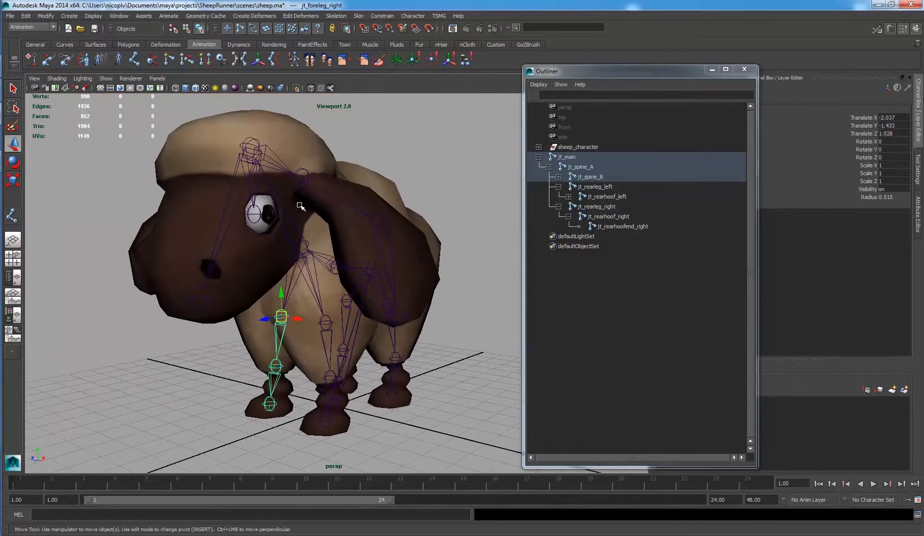
Mirror the left ear chain and jt_eye_left to the other side of the head with the same Mirror Joint settings.
{"action": "left_click", "coordinate": [304, 184]}
{"action": "key", "text": "g"}
{"action": "left_click_drag", "start_coordinate": [351, 244], "coordinate": [327, 253], "text": "alt"}
{"action": "left_click", "coordinate": [257, 251]}
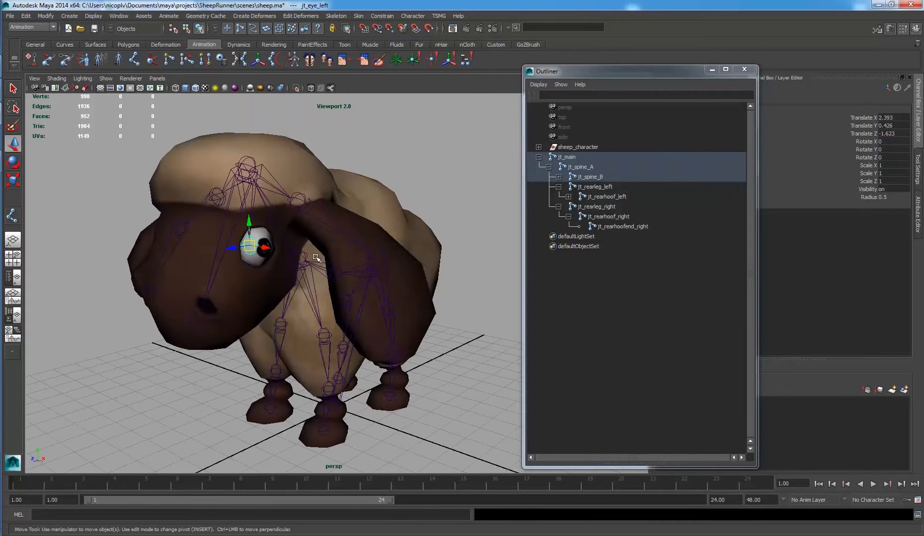
{"action": "key", "text": "g"}
Collapse the jt_spine_A hierarchy and examine the mirrored skeleton from several angles.
{"action": "left_click", "coordinate": [548, 166]}
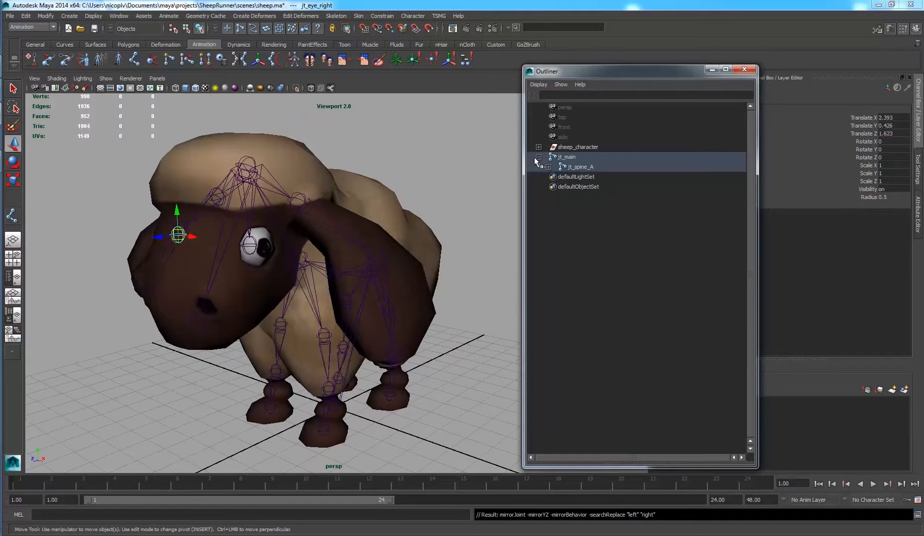
{"action": "left_click", "coordinate": [421, 163]}
{"action": "right_click_drag", "start_coordinate": [419, 163], "coordinate": [323, 163], "text": "alt"}
{"action": "left_click_drag", "start_coordinate": [322, 163], "coordinate": [178, 150], "text": "alt"}
{"action": "left_click_drag", "start_coordinate": [351, 179], "coordinate": [447, 221], "text": "alt"}
{"action": "right_click_drag", "start_coordinate": [437, 223], "coordinate": [425, 243], "text": "alt"}
{"action": "middle_click_drag", "start_coordinate": [420, 219], "coordinate": [404, 212], "text": "alt"}
Parent jt_main under the joints group inside globalmove of sheep_character.
{"action": "middle_click_drag", "start_coordinate": [559, 166], "coordinate": [540, 162]}
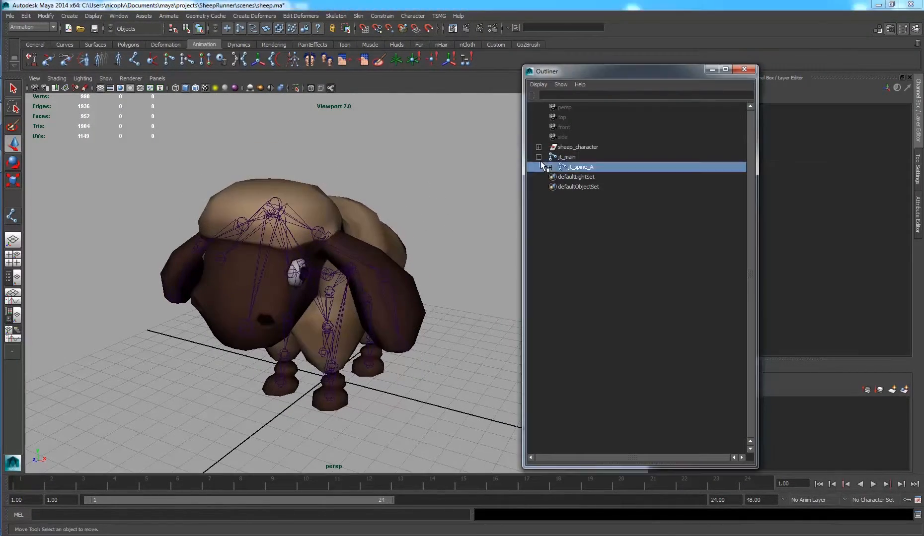
{"action": "left_click", "coordinate": [539, 157]}
{"action": "left_click", "coordinate": [539, 148]}
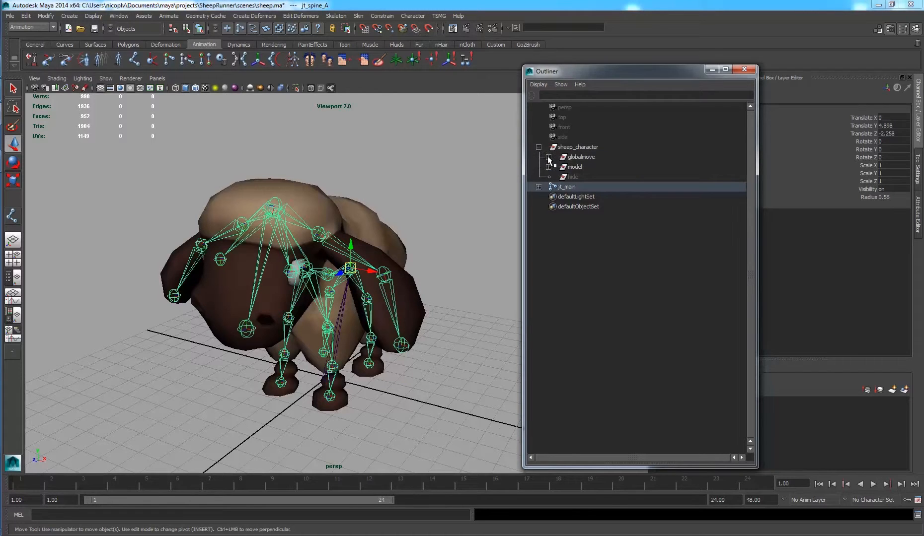
{"action": "left_click", "coordinate": [548, 157]}
{"action": "left_click", "coordinate": [579, 168]}
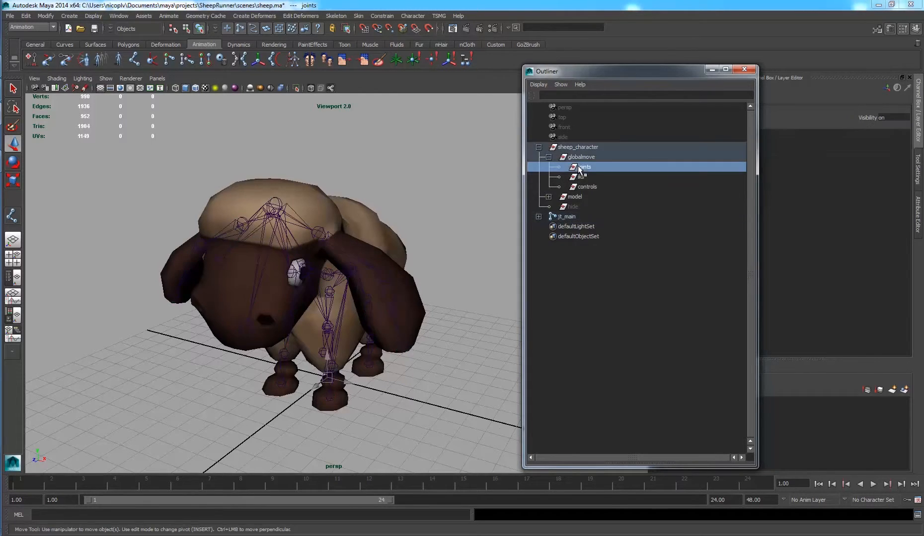
{"action": "left_click", "coordinate": [566, 217]}
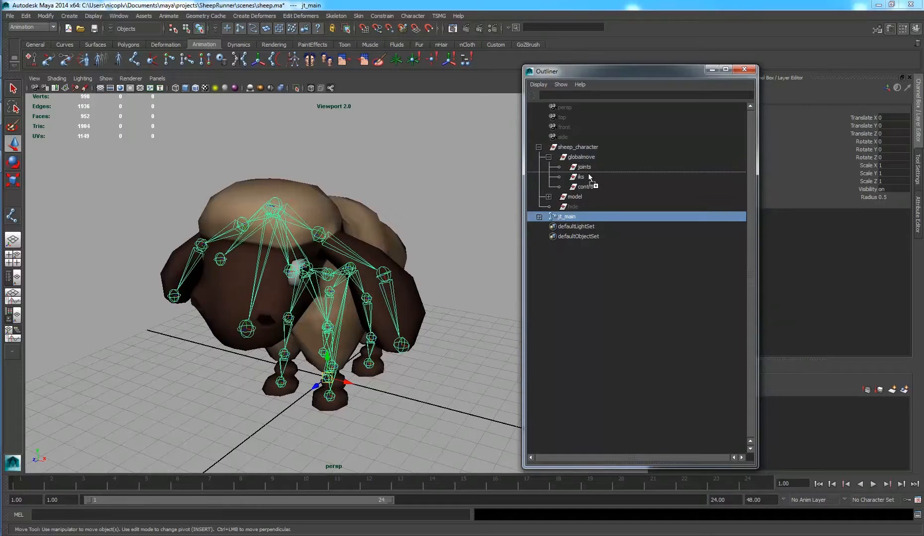